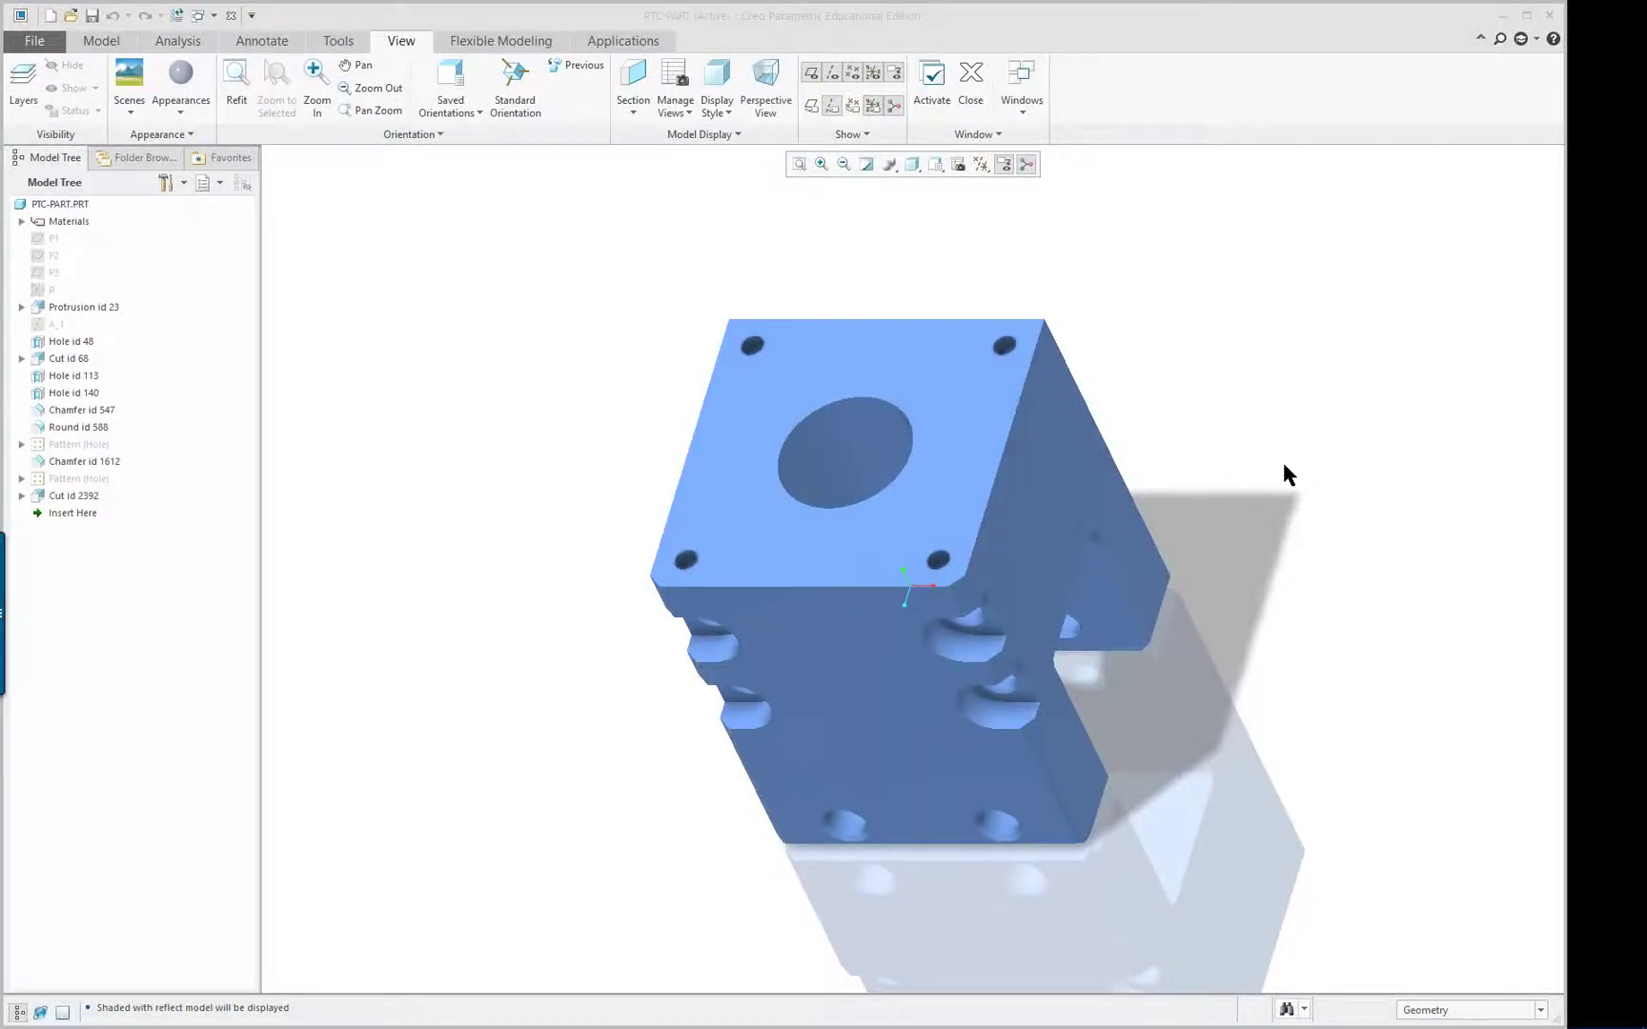
Maximize the application window, dismissing the licence warning, and switch the model view to full-screen mode.
mouse_move(1060, 582)
middle_mouse_down()
mouse_move(1088, 451)
mouse_move(893, 529)
mouse_move(999, 507)
mouse_move(1028, 552)
mouse_move(1143, 505)
middle_mouse_up()
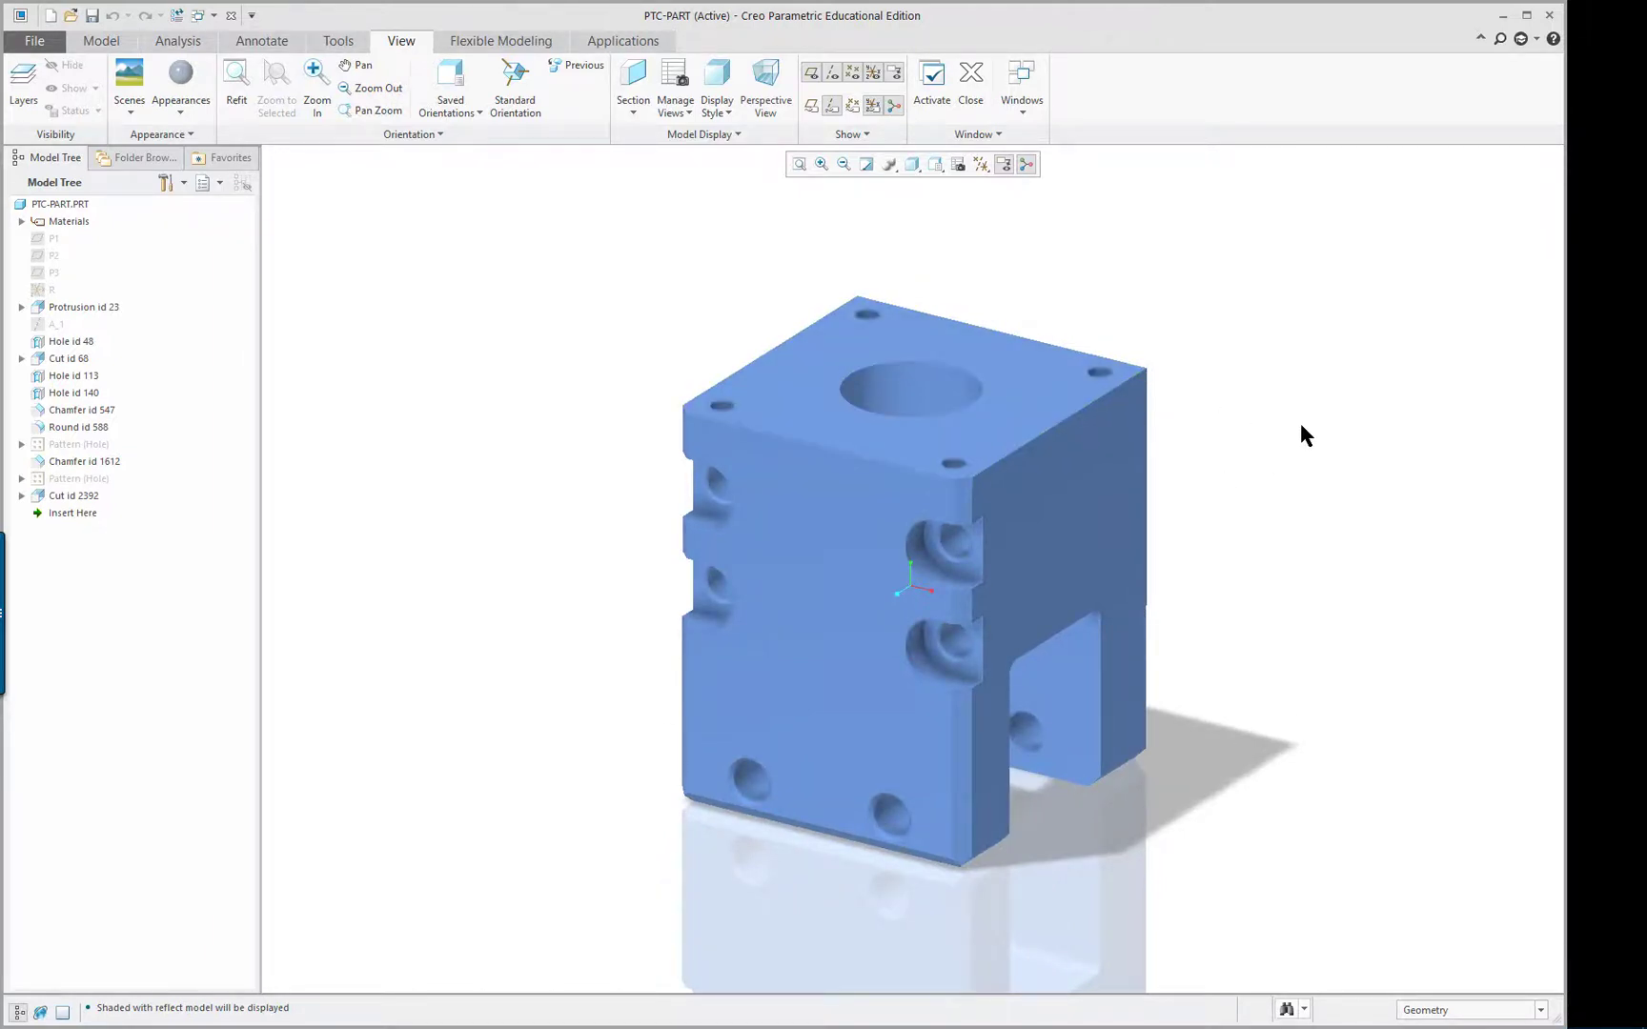
double_click(1072, 16)
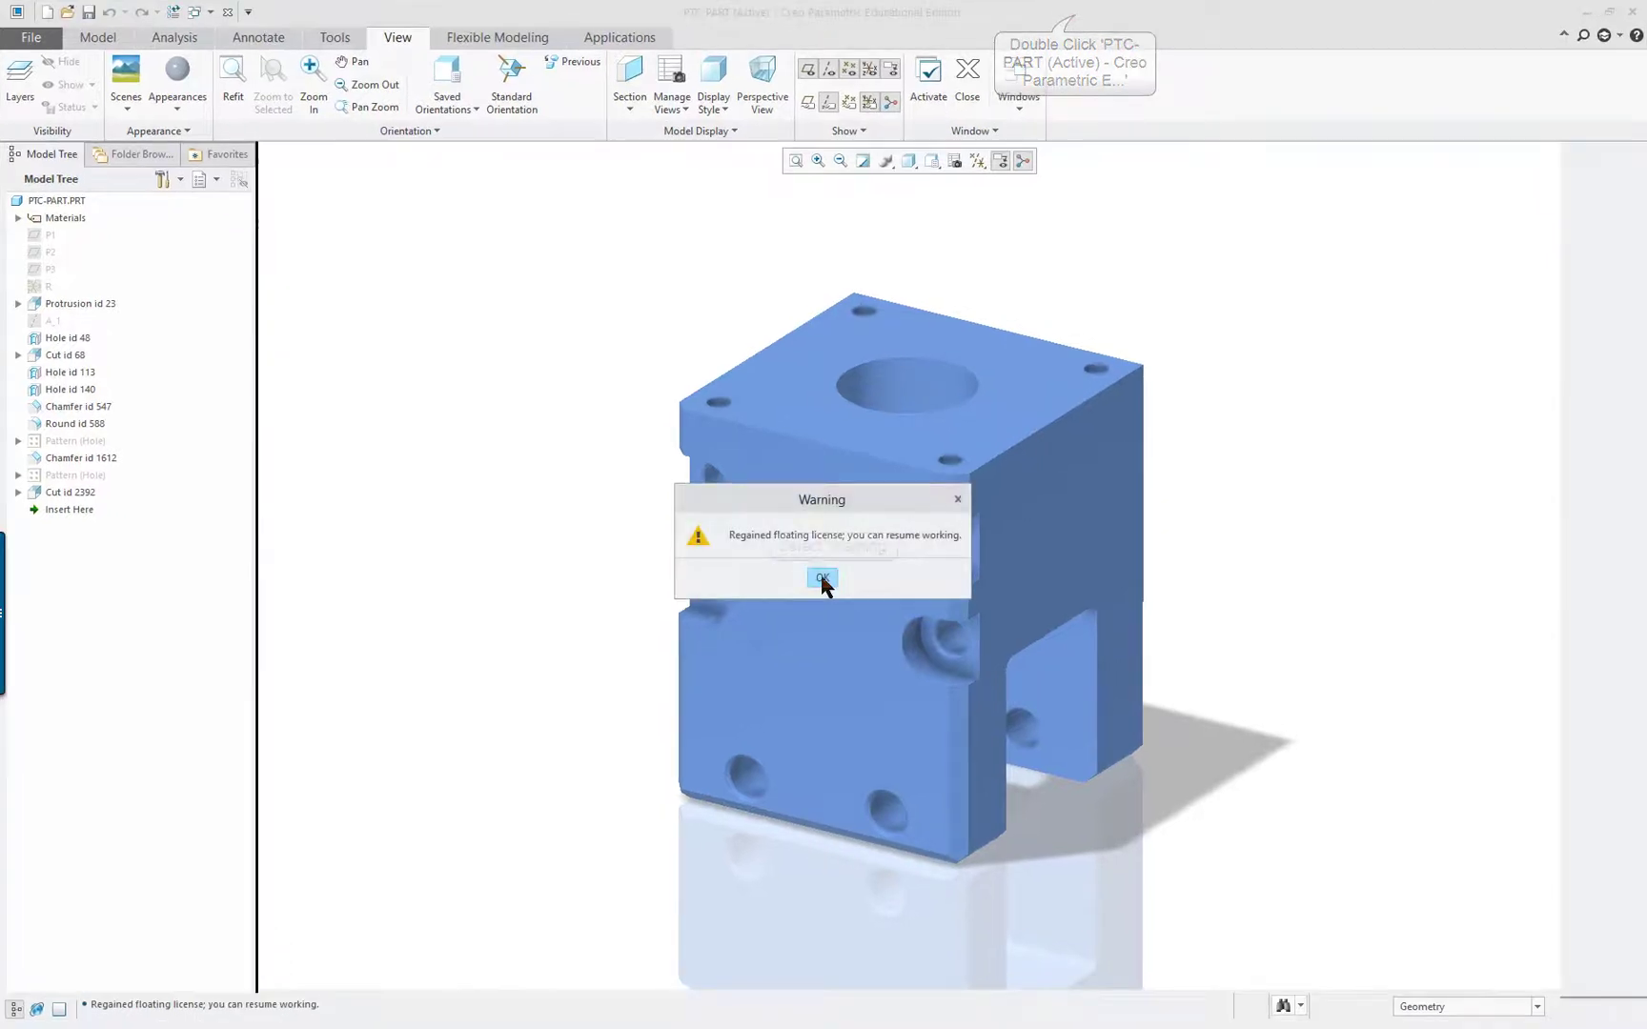
left_click(822, 579)
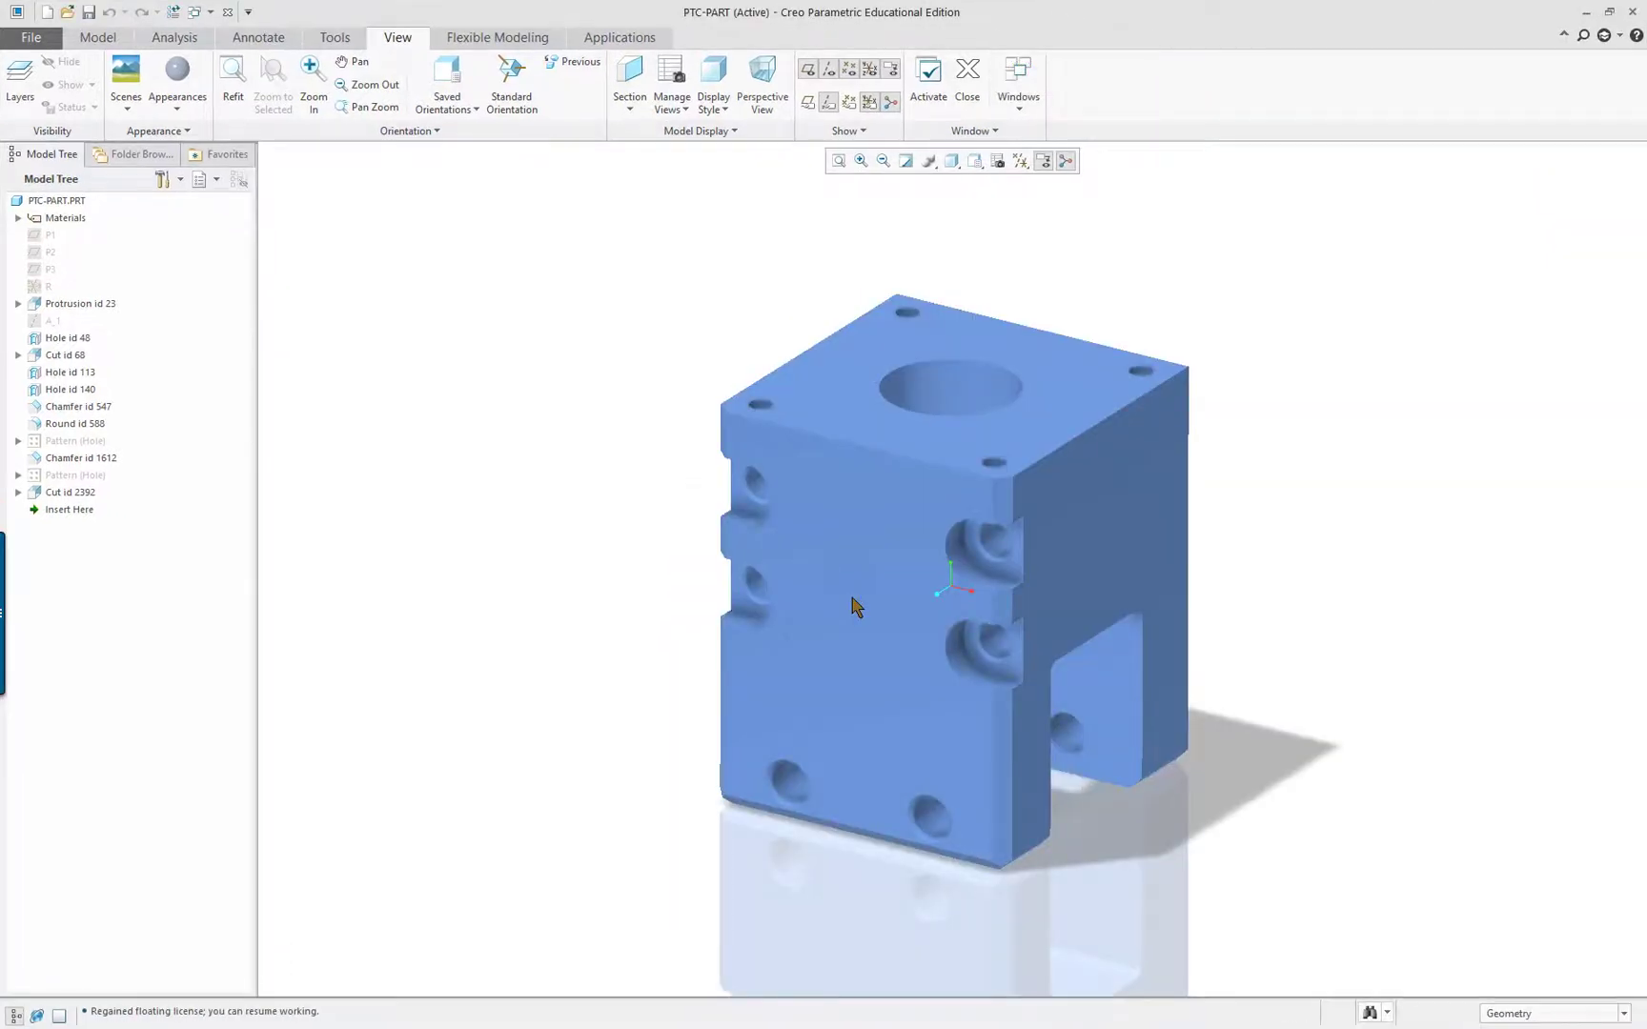
mouse_move(1455, 466)
middle_mouse_down()
mouse_move(1334, 519)
mouse_move(1441, 465)
middle_mouse_up()
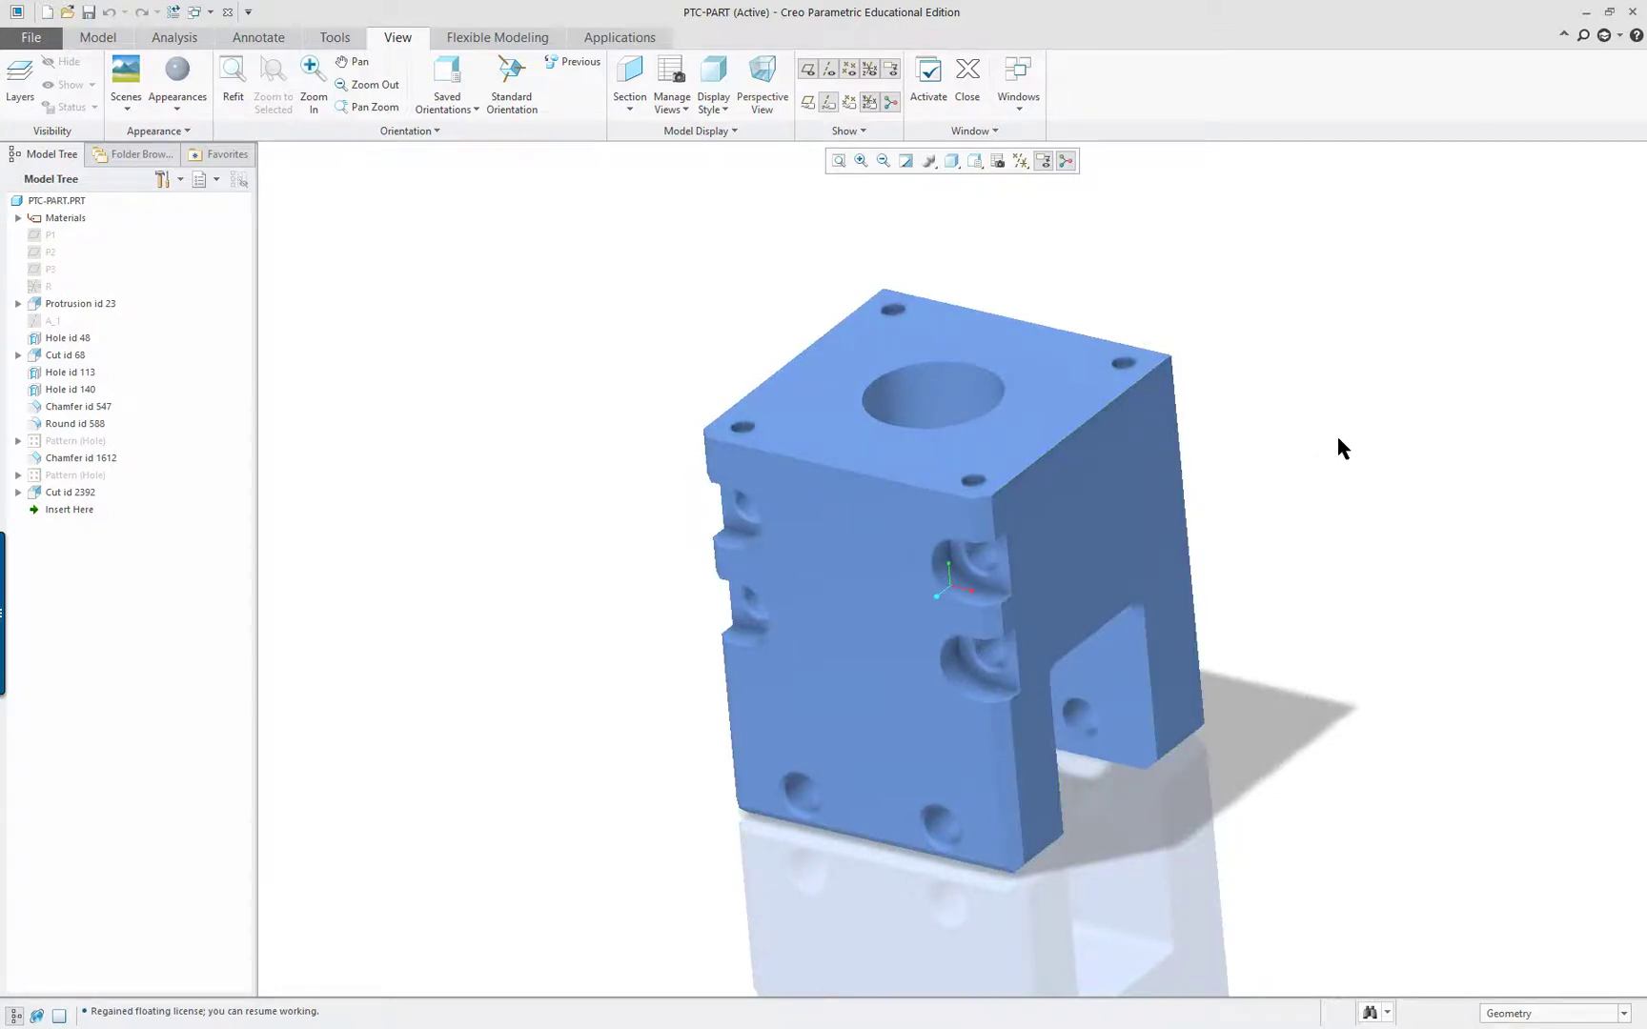
key("F11")
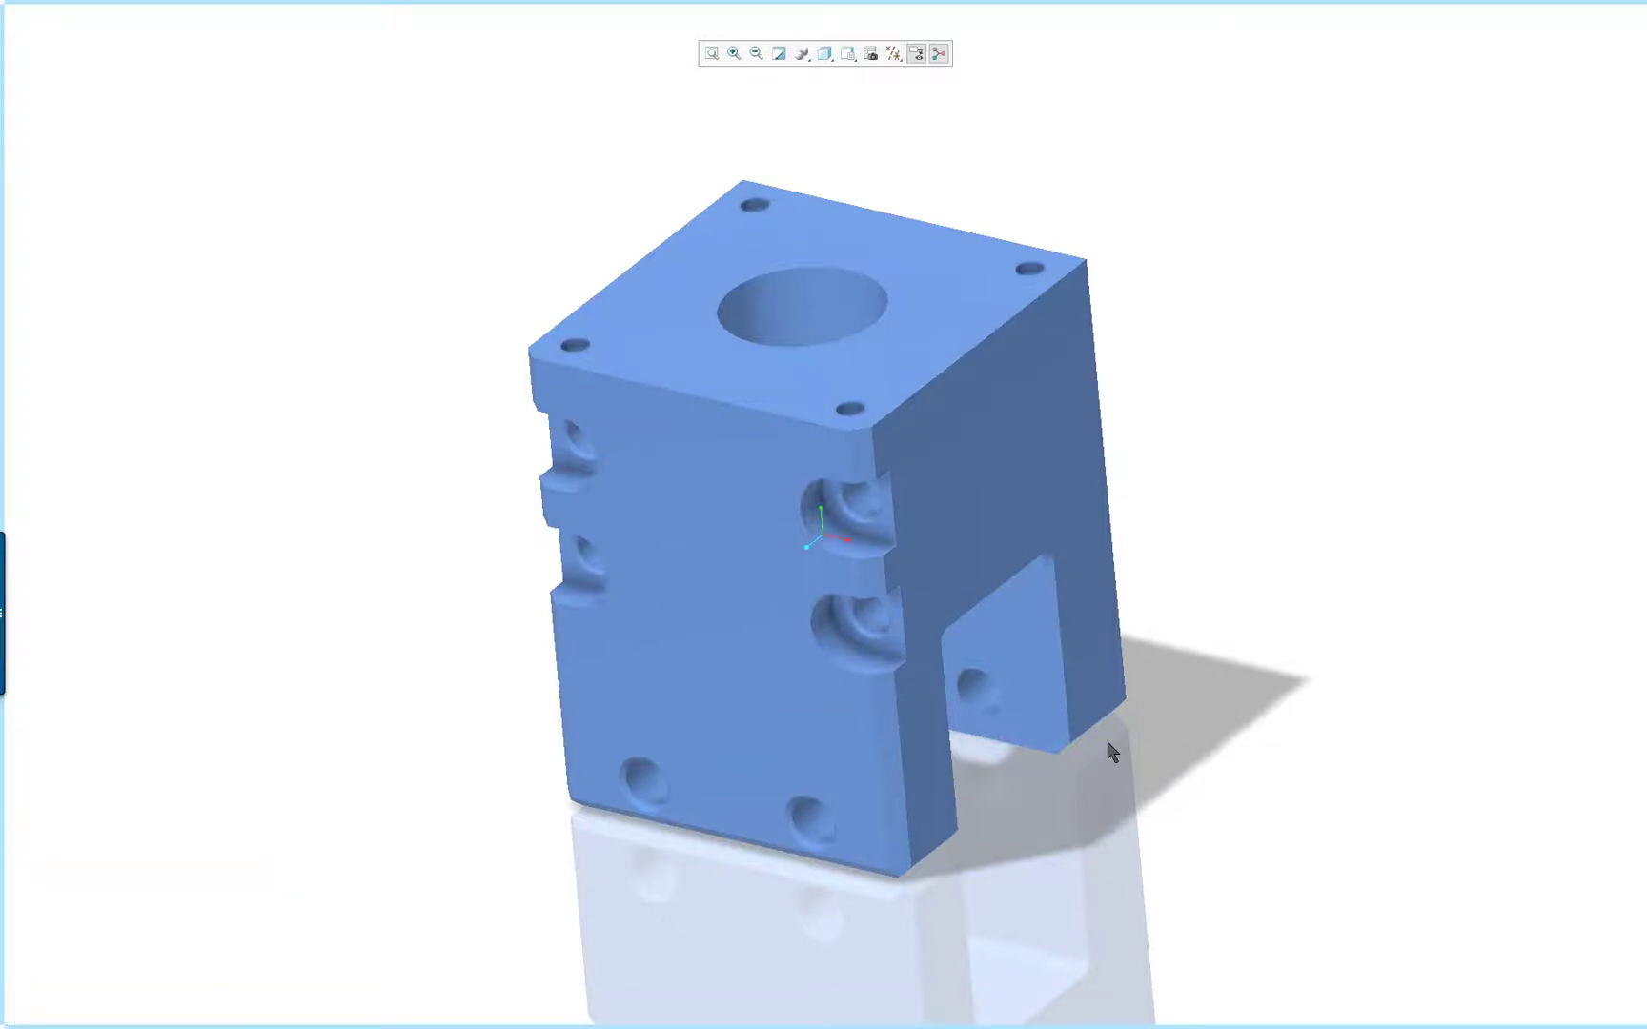
Highlight Protrusion id 23, Hole id 48, Cut id 2392 and Chamfer id 1612 in turn from the model tree, then clear the selection.
middle_click_drag(1062, 595, 829, 700)
mouse_move(829, 701)
left_mouse_down()
mouse_move(1110, 613)
mouse_move(1015, 577)
mouse_move(1055, 558)
mouse_move(1029, 595)
left_mouse_up()
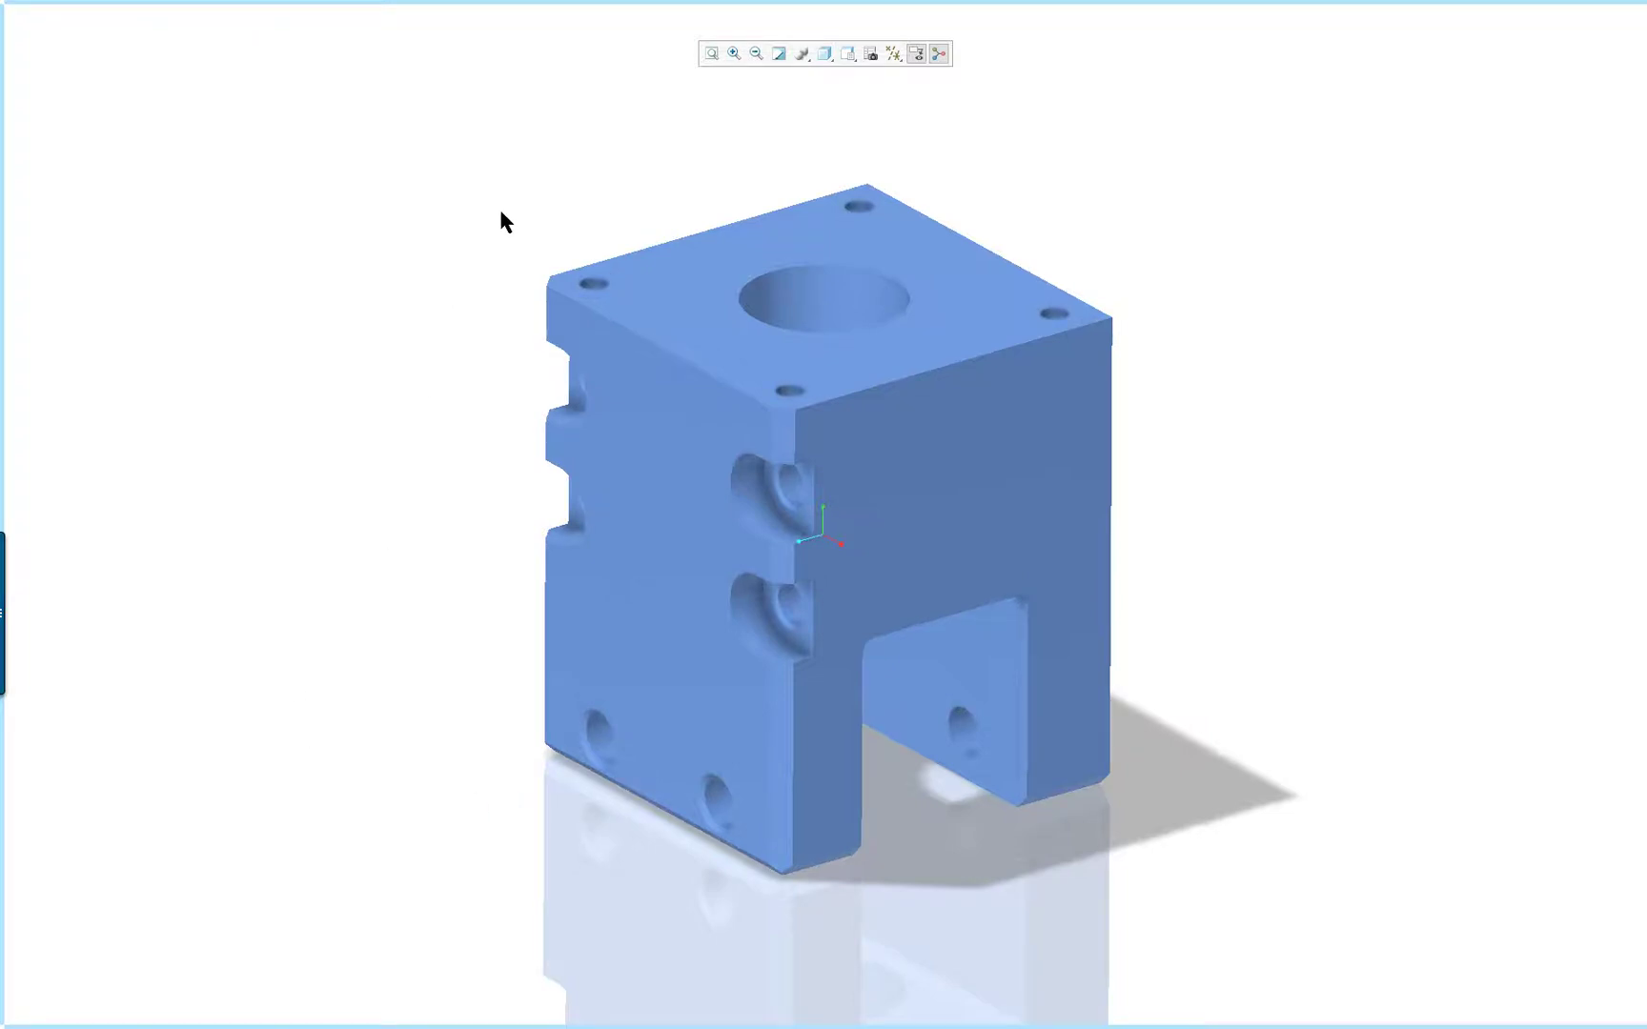
mouse_move(515, 8)
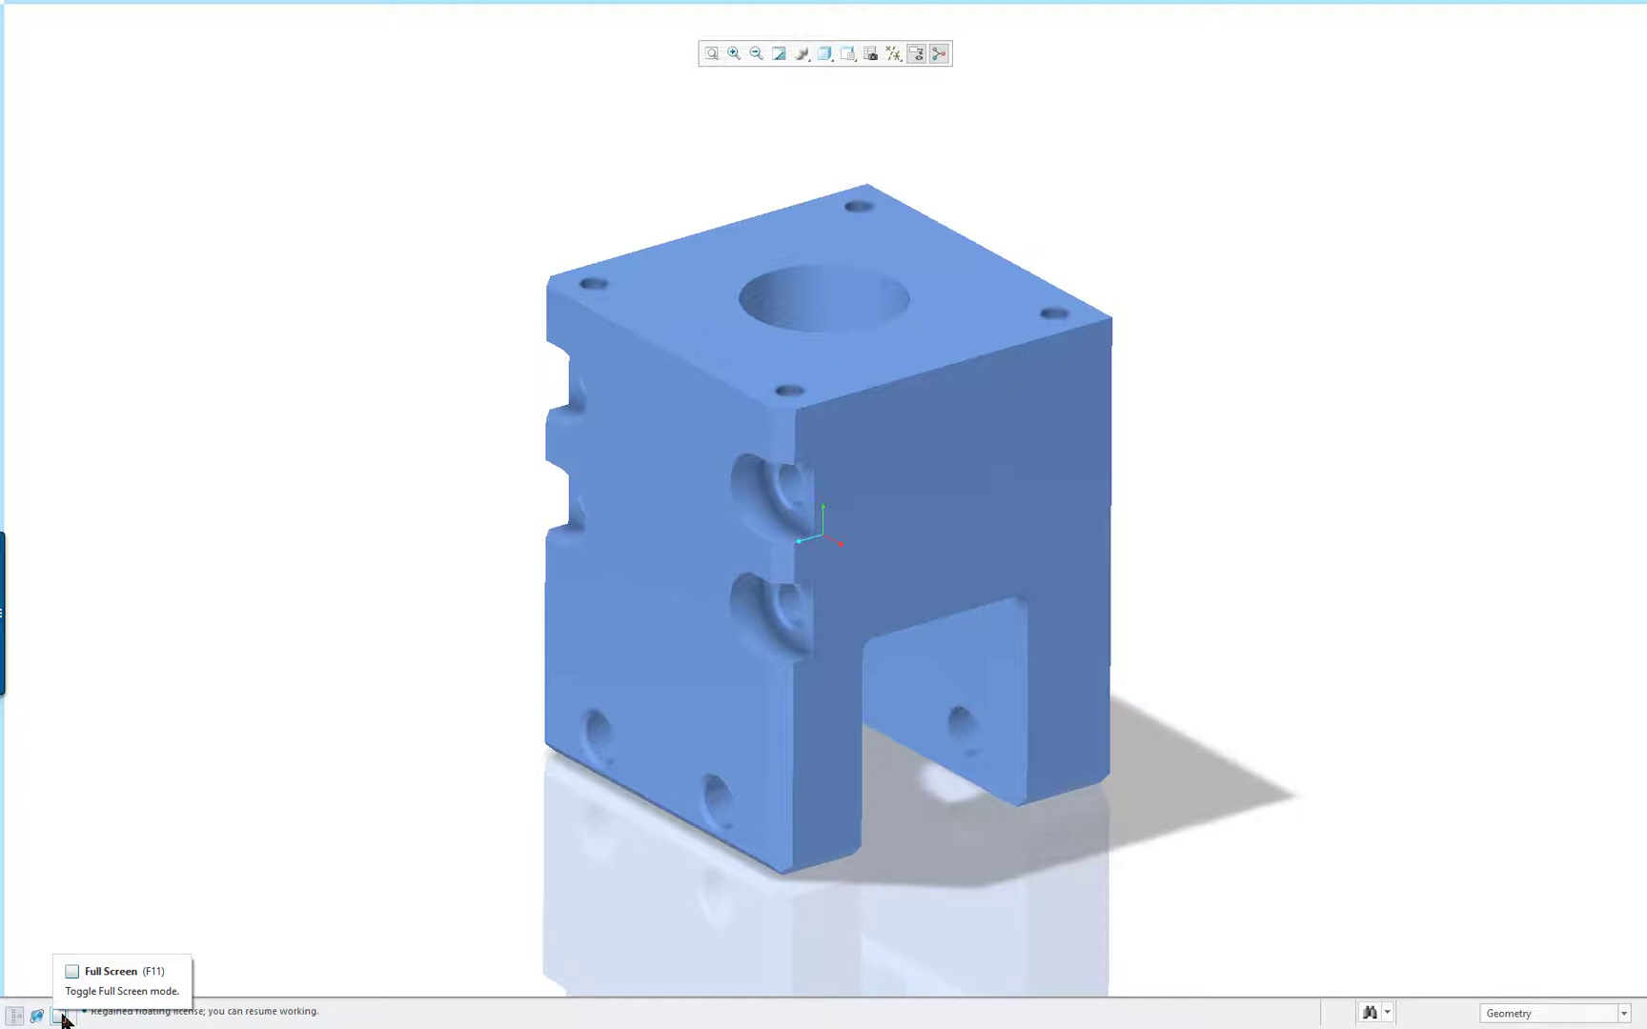
mouse_move(3, 300)
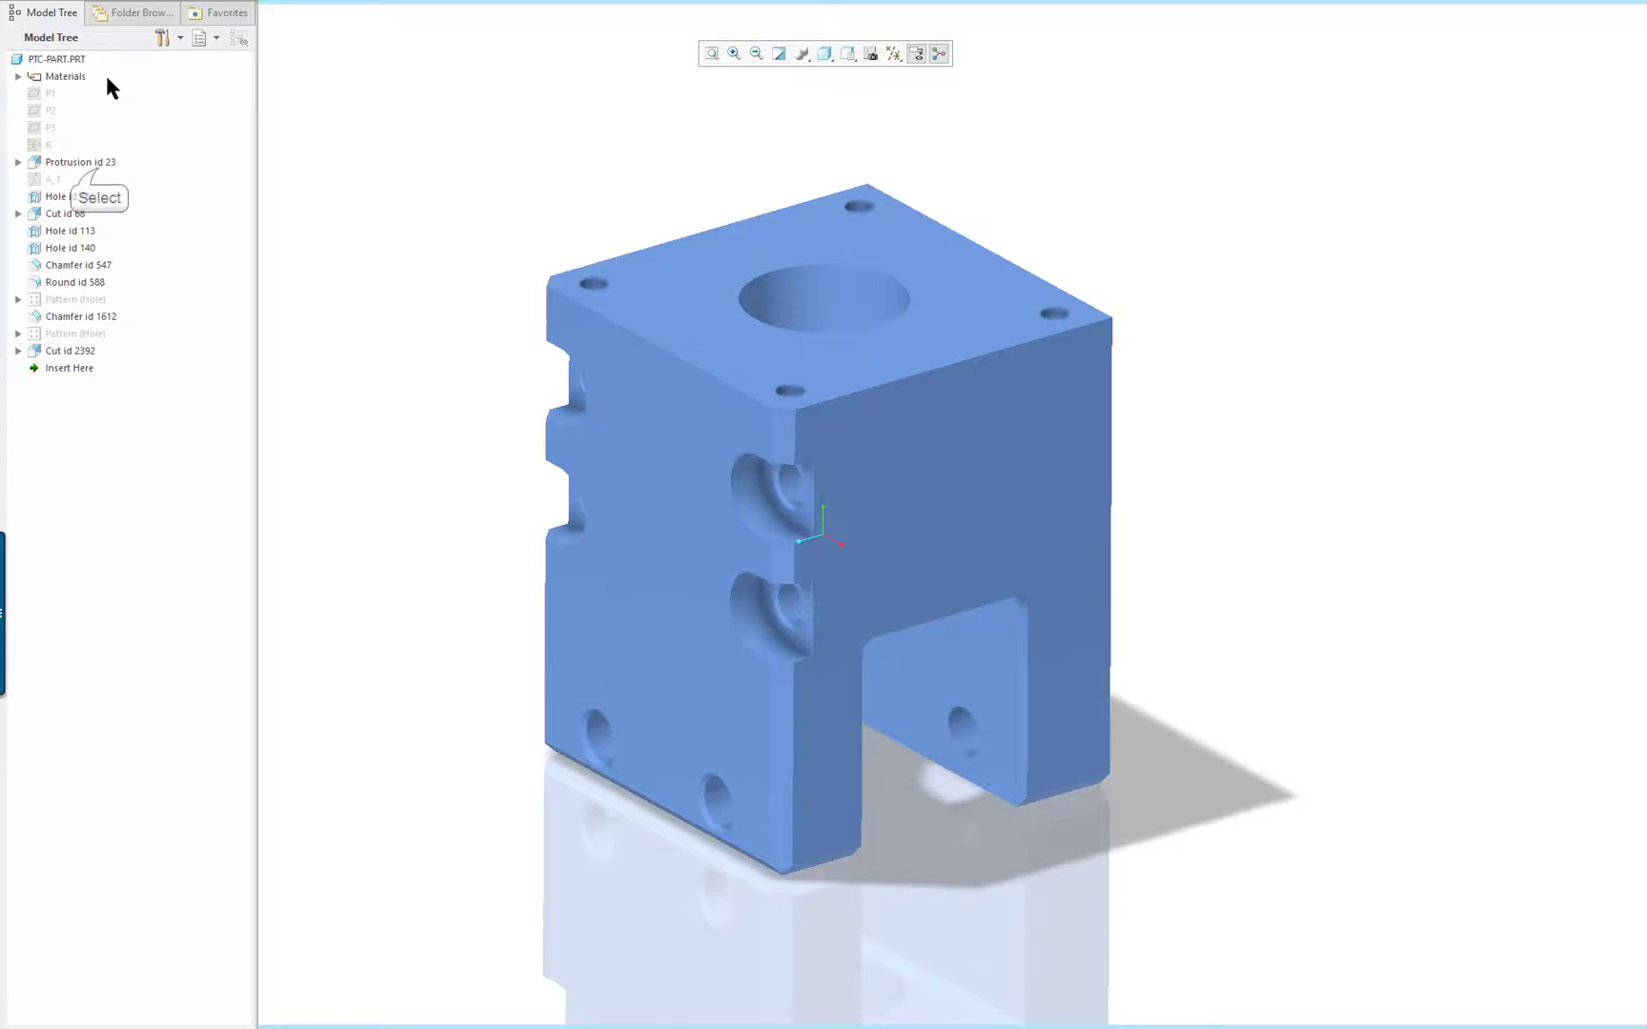
left_click(99, 167)
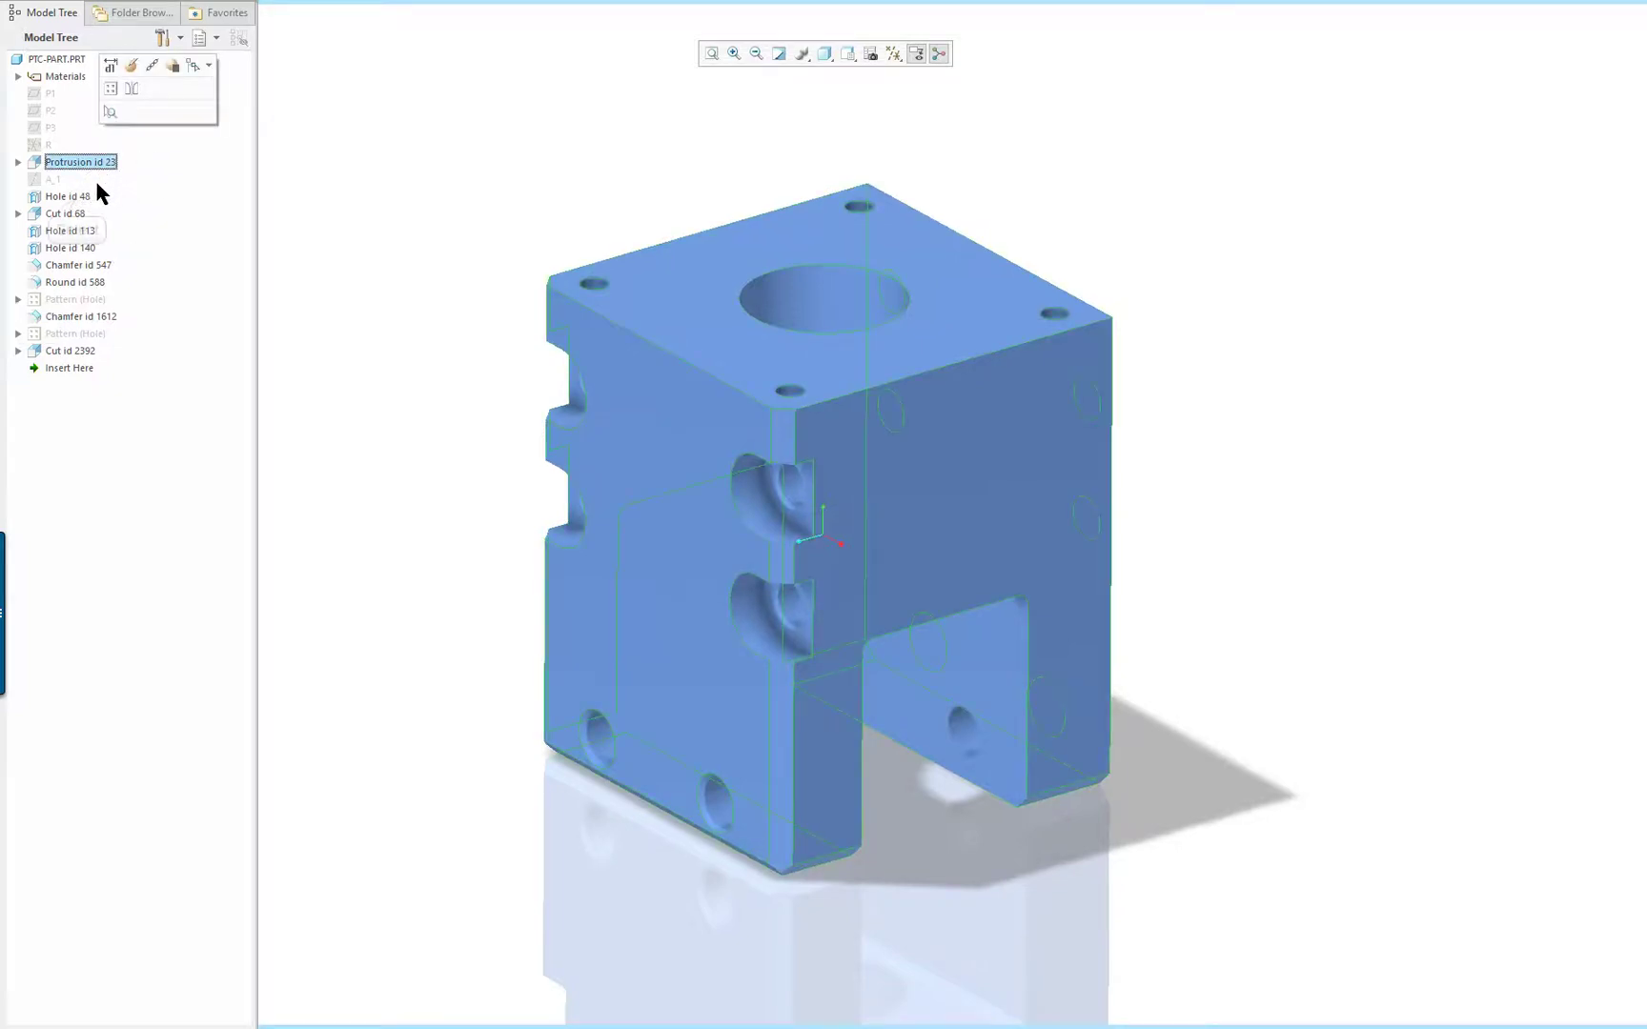
left_click(77, 200)
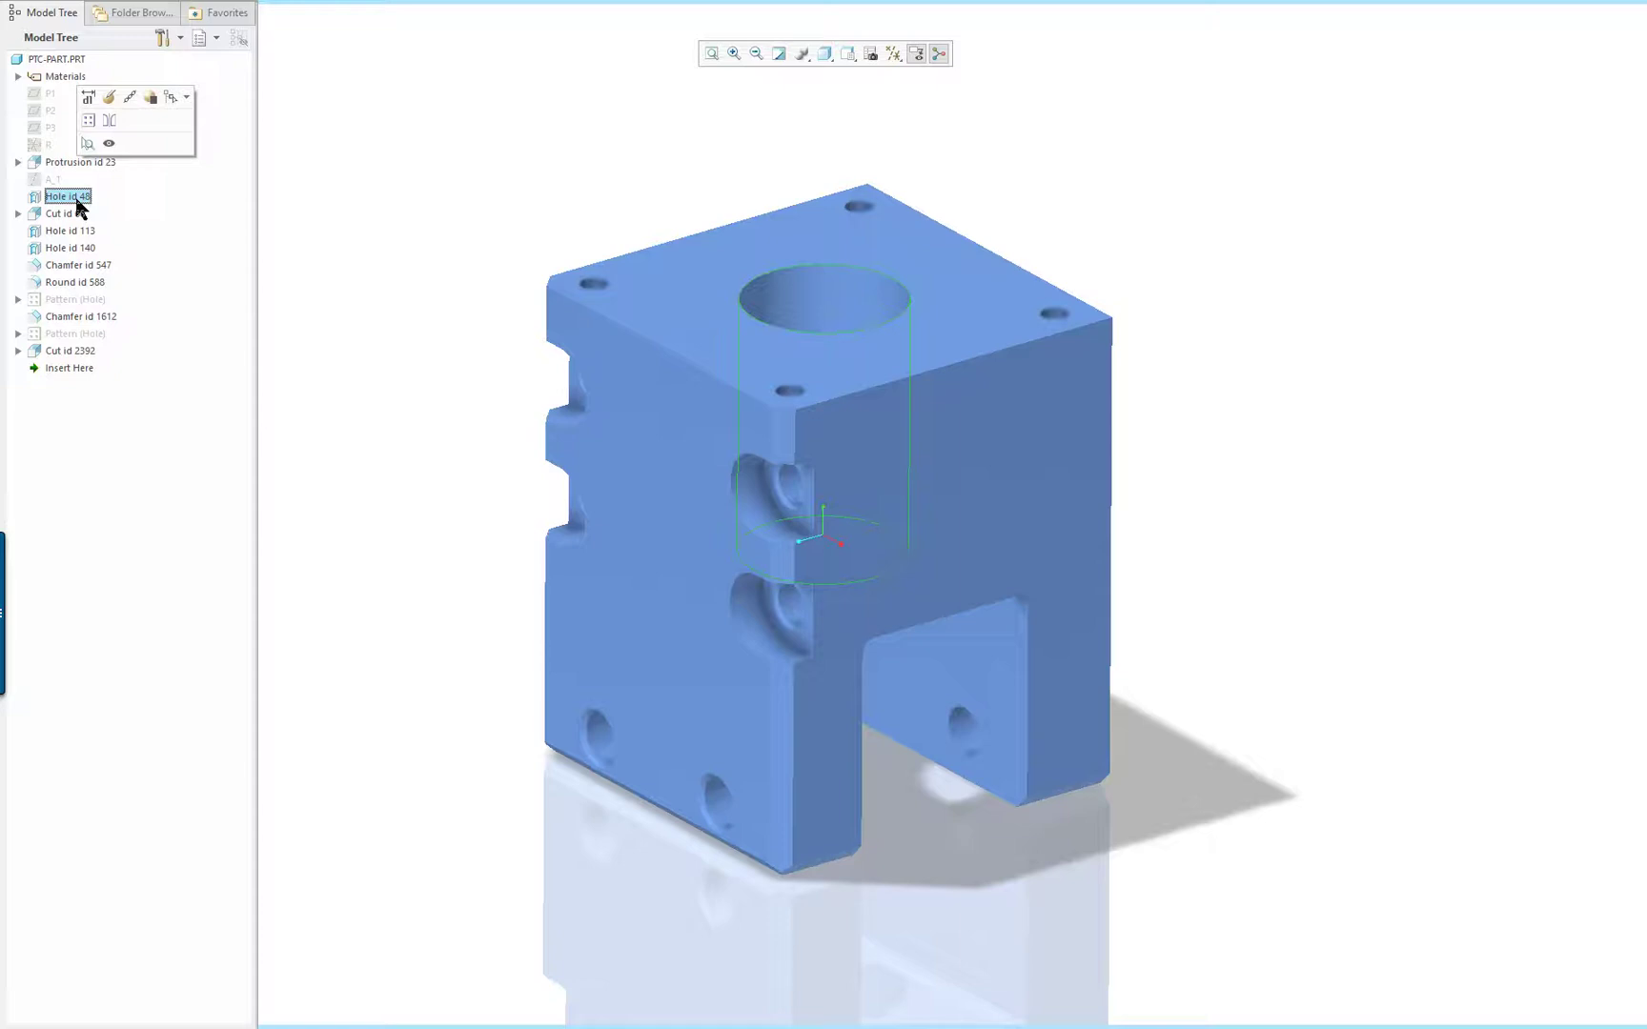
left_click(78, 353)
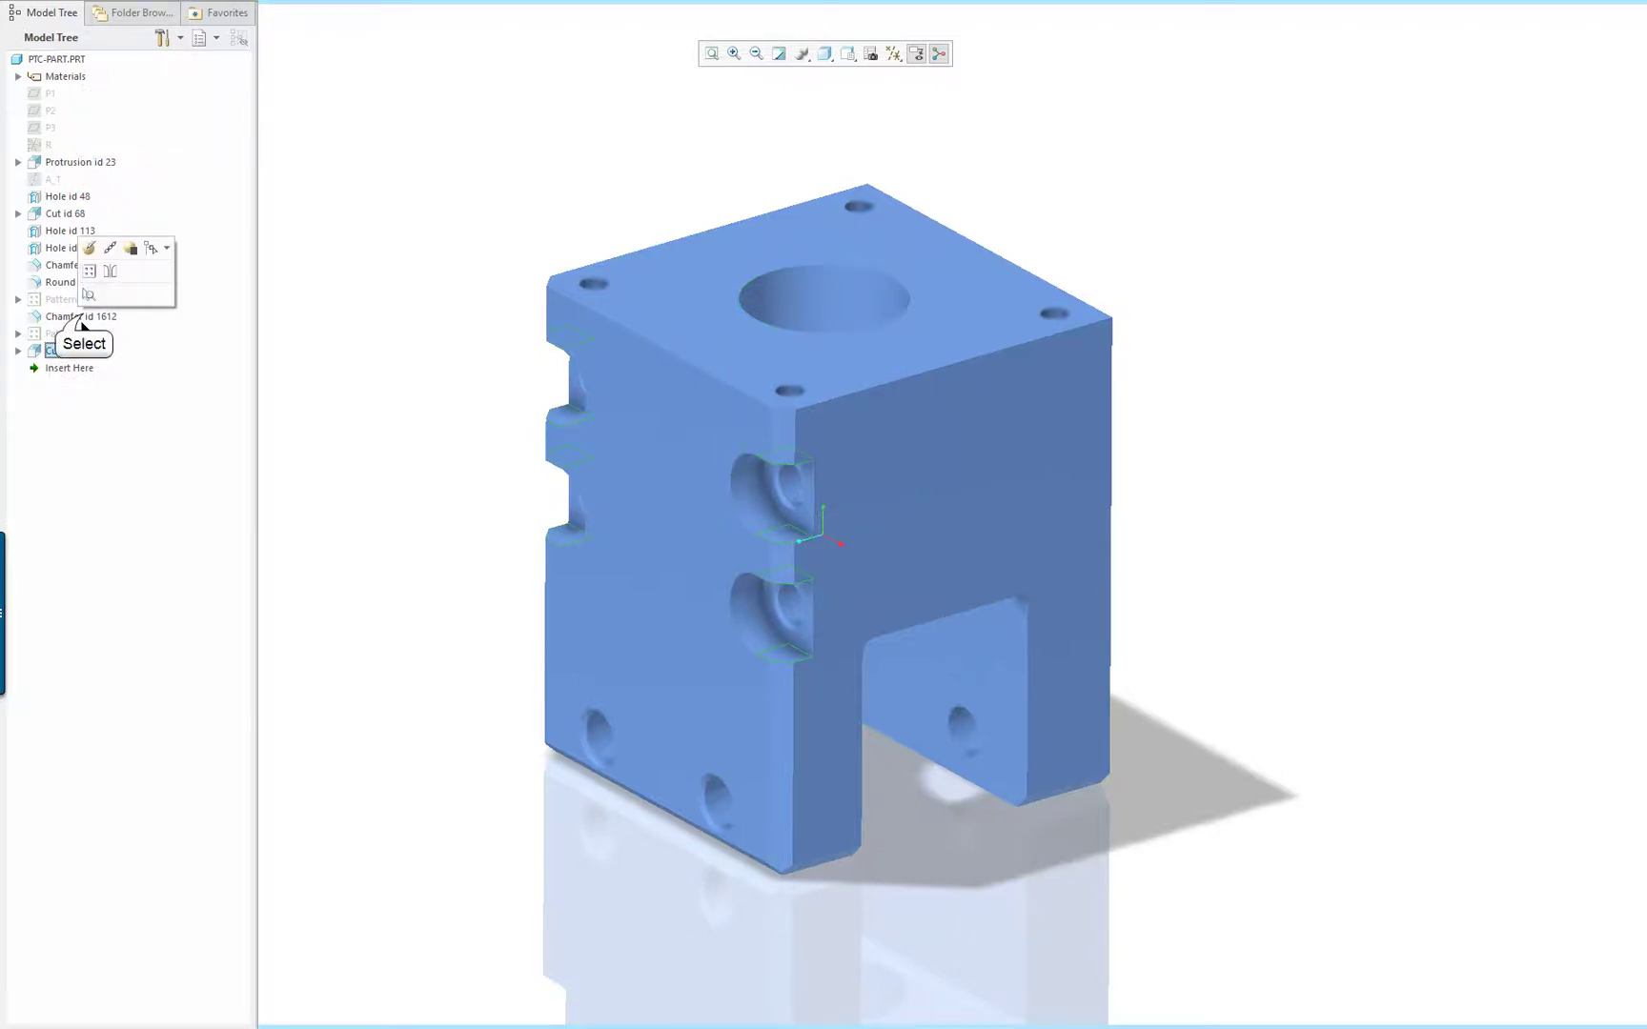
left_click(84, 318)
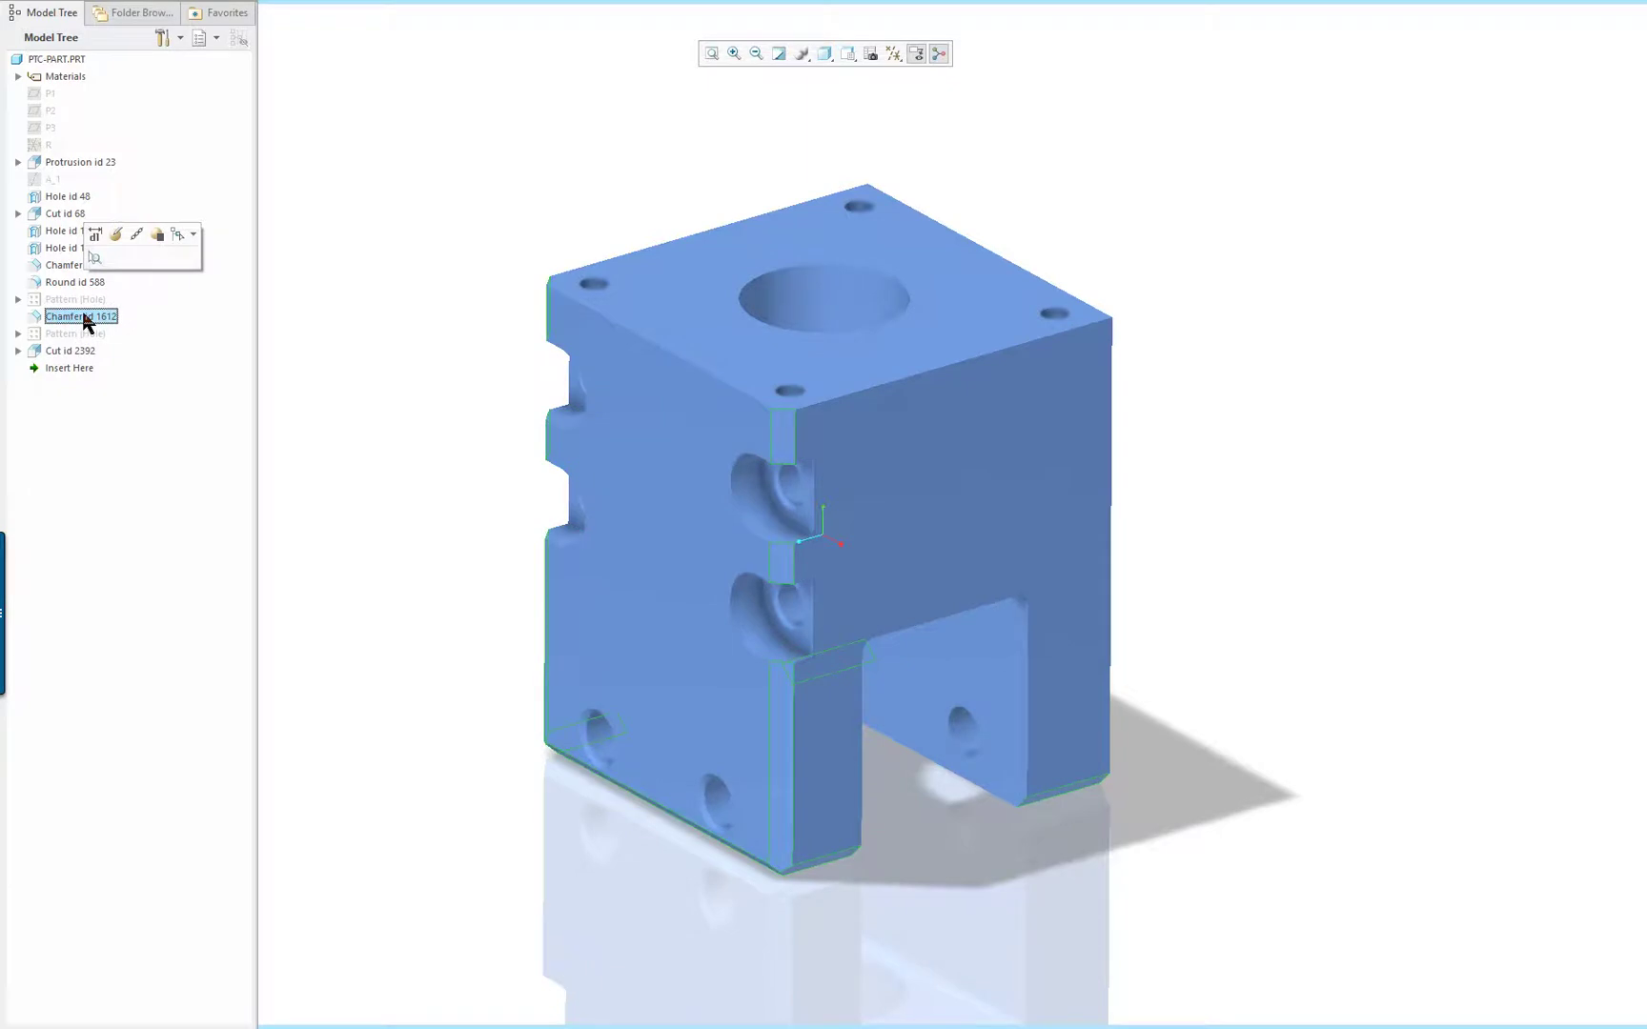
left_click(321, 357)
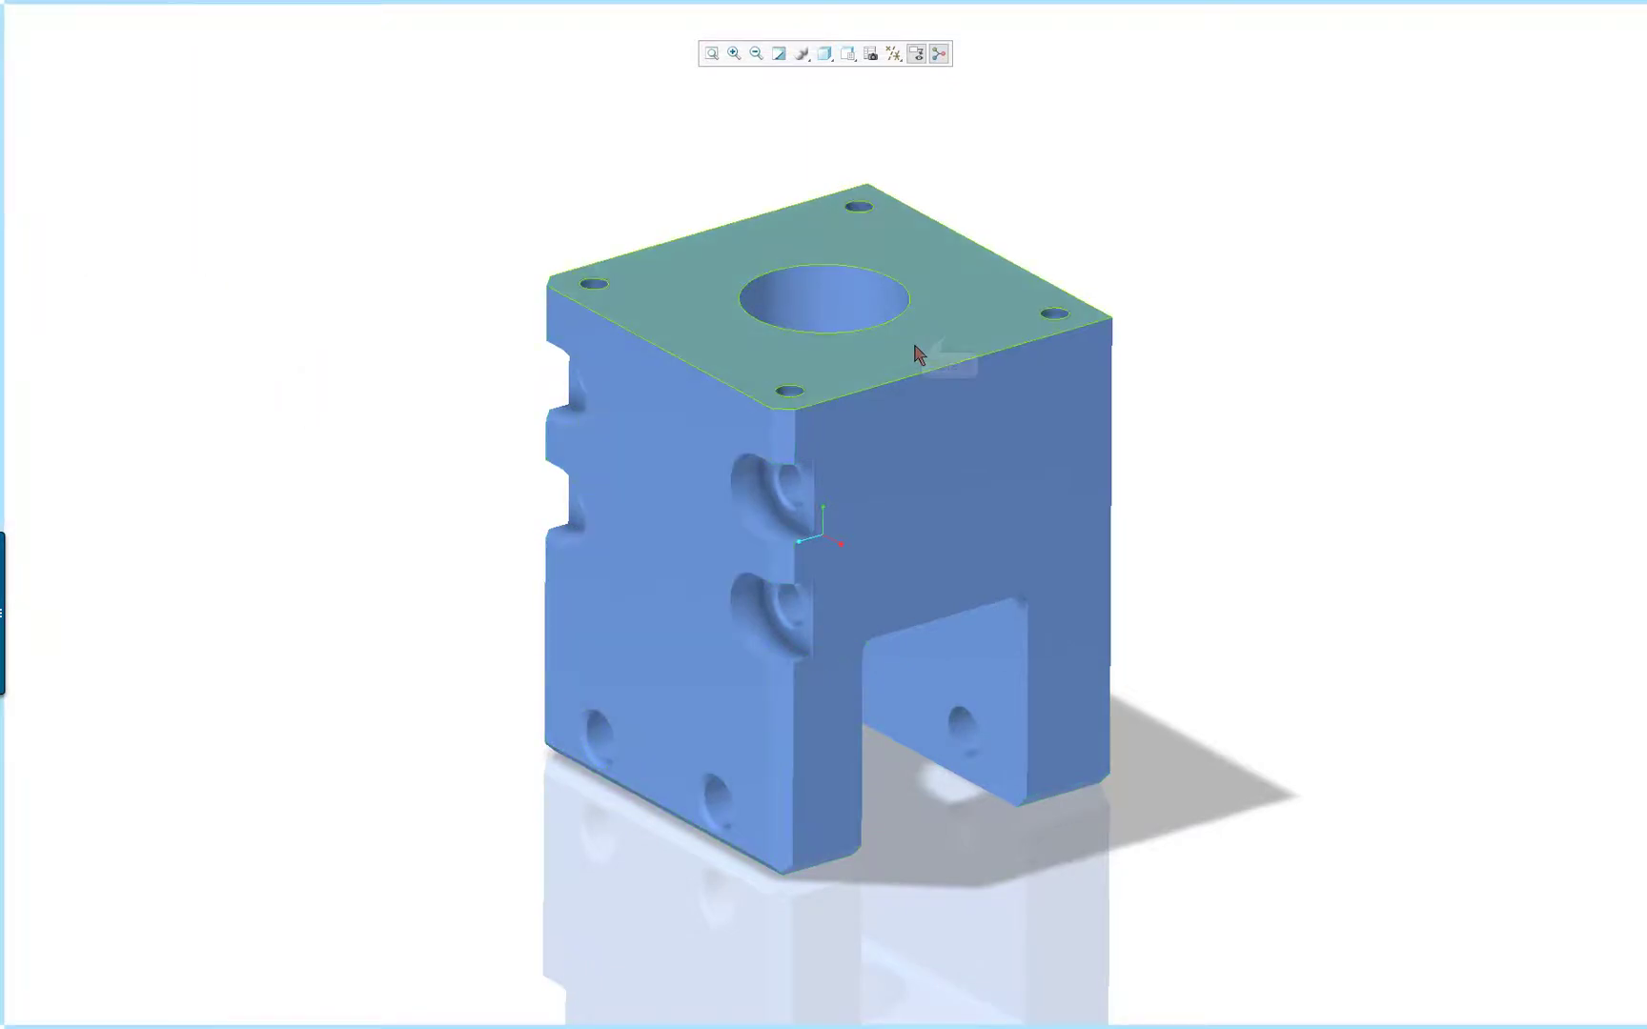
Inspect the context commands available for the block's top face, then dismiss them and clear the selection.
left_click(950, 338)
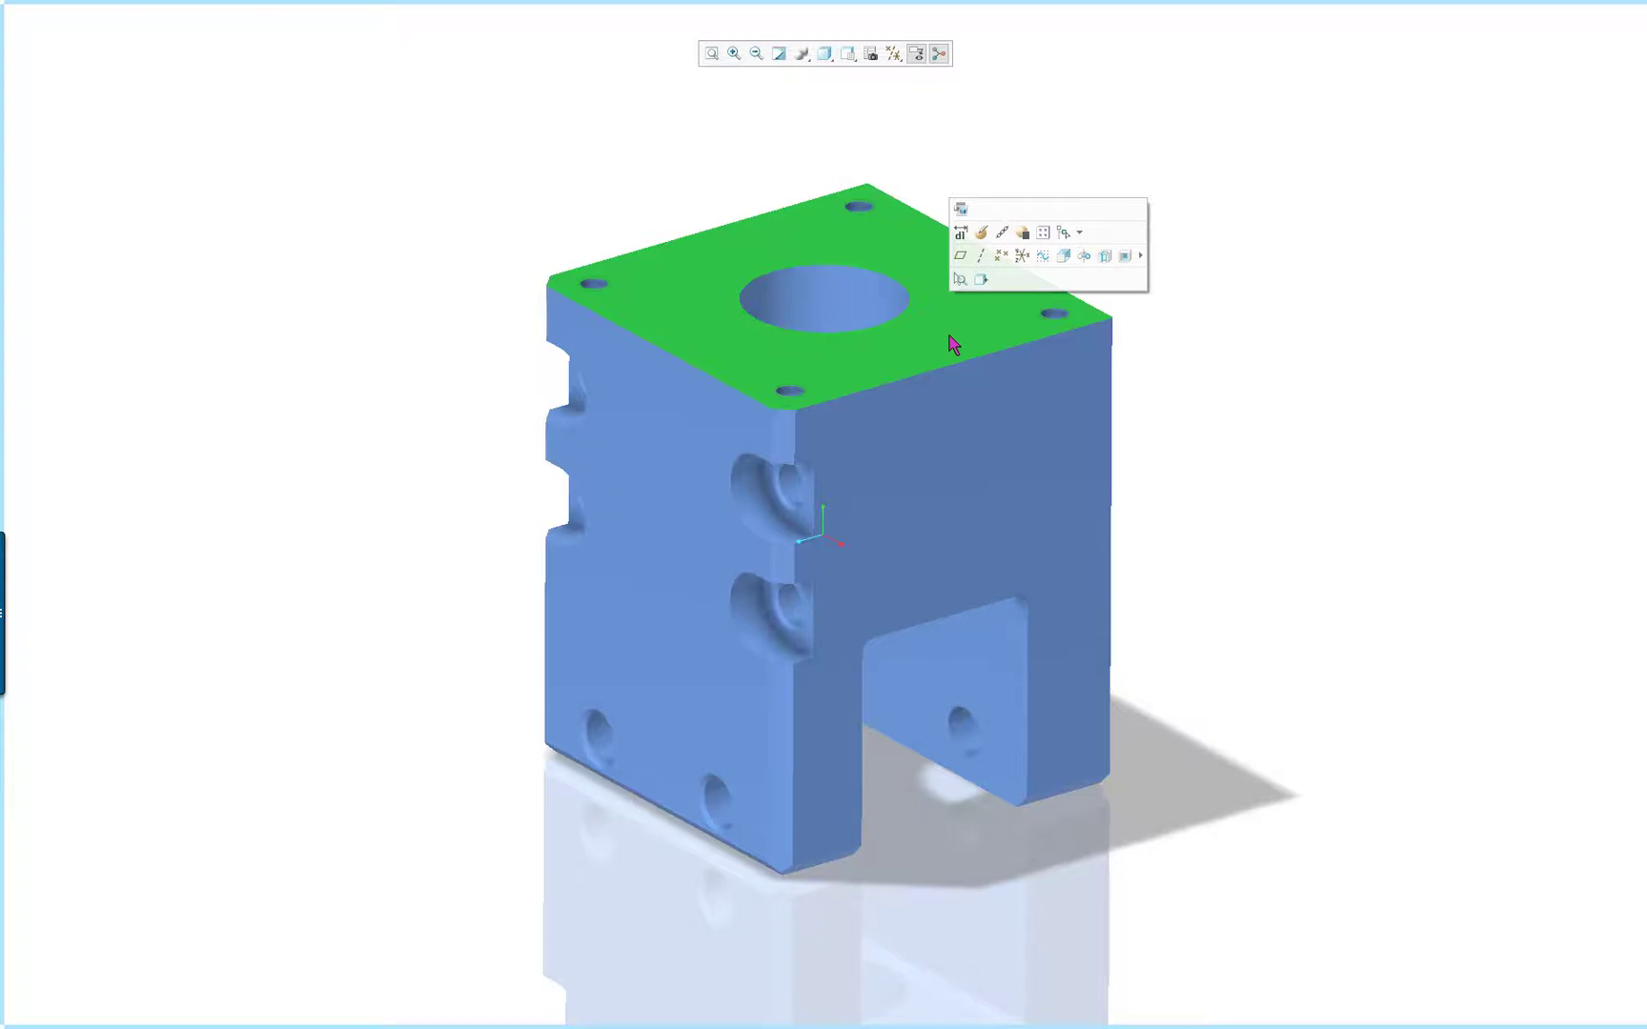
right_click(949, 338)
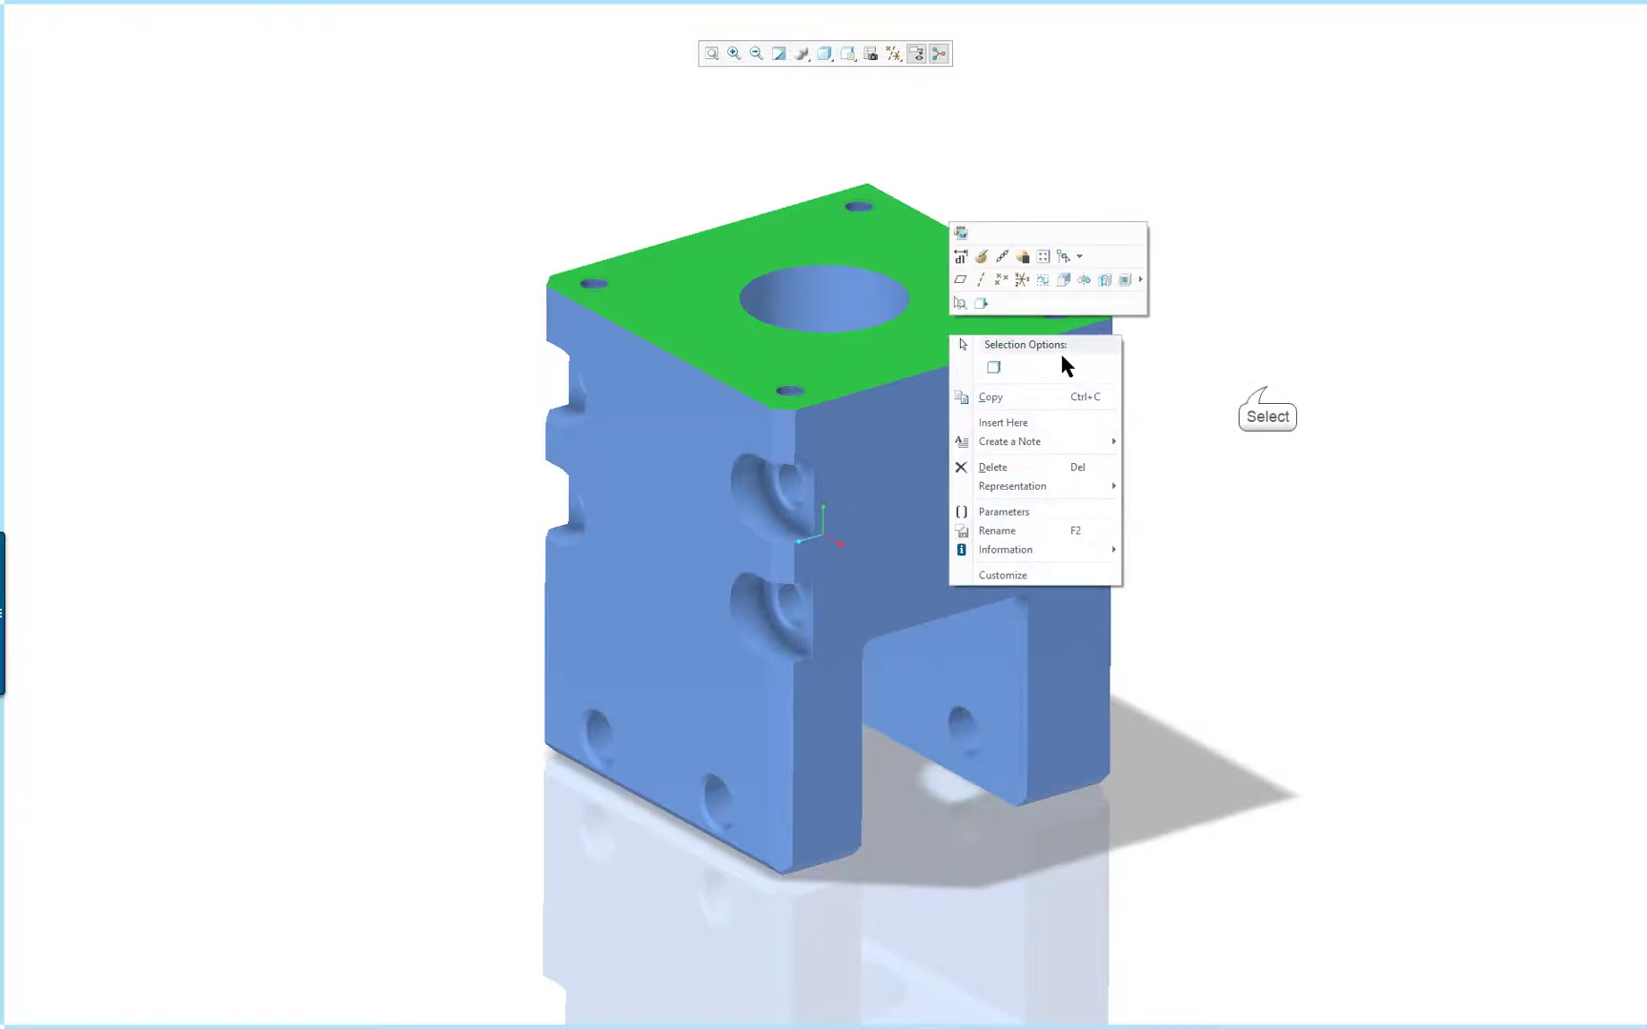
left_click(1258, 399)
left_click(1258, 266)
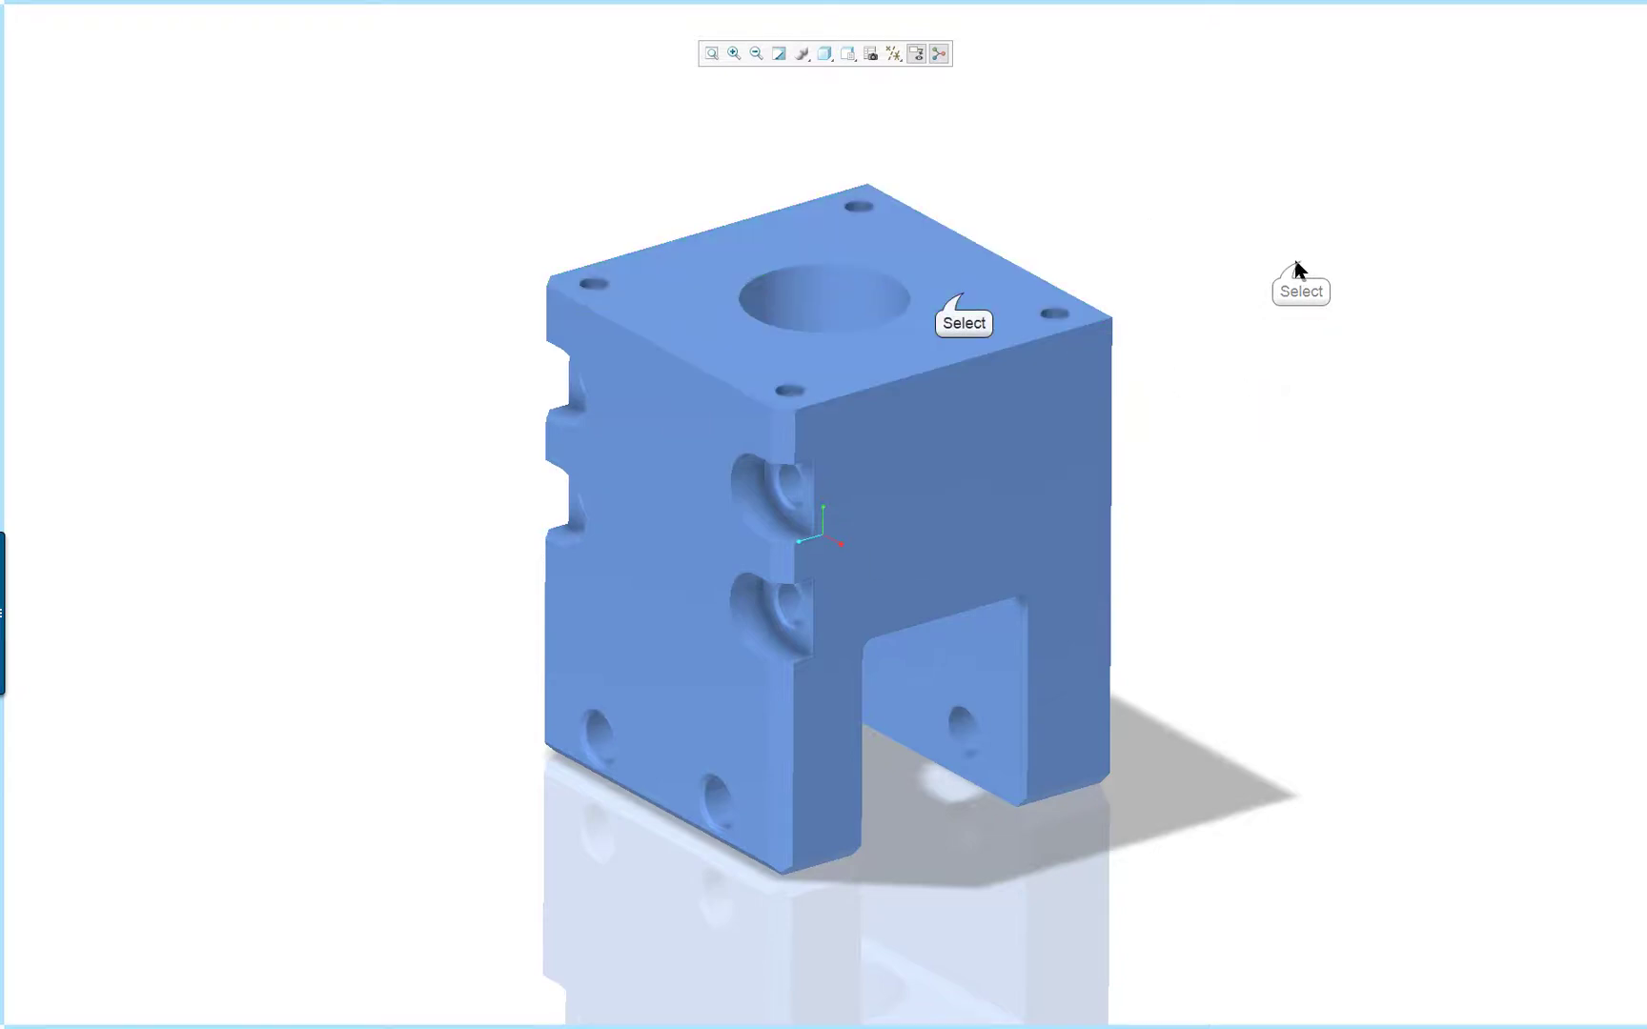
Orient the view normal to the block's top face, then return to an angled view of the part.
left_click(965, 303)
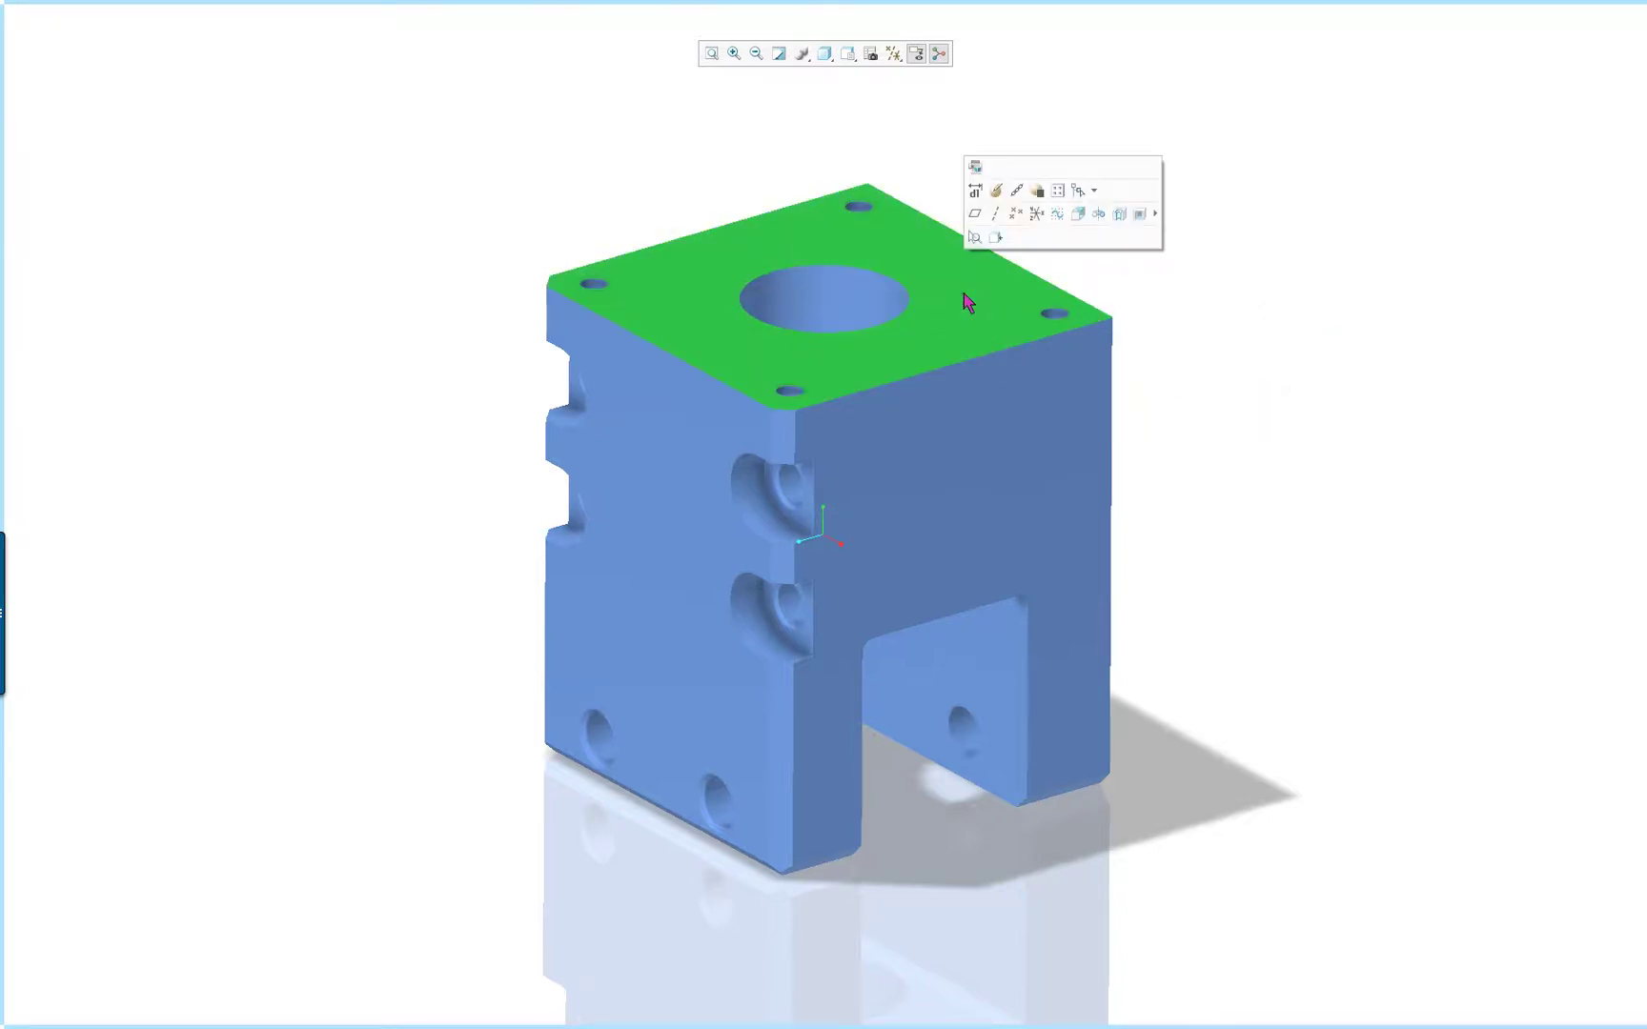
left_click(996, 238)
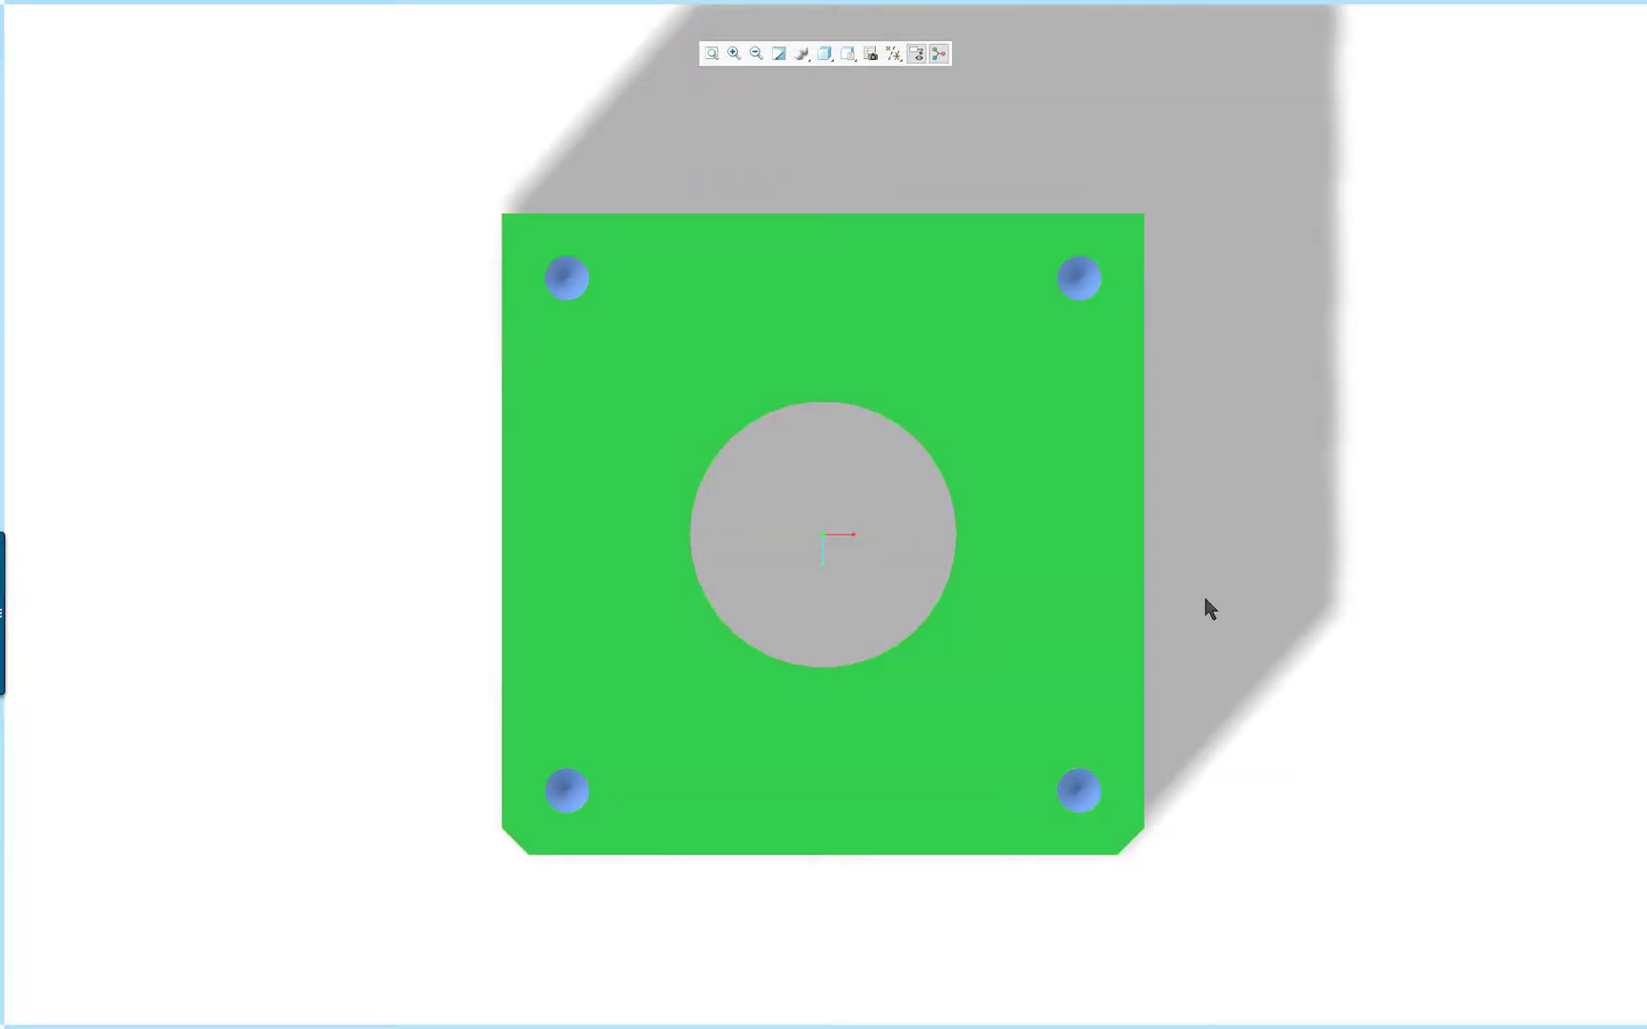
middle_click_drag(1204, 599, 1239, 401)
scroll(1178, 490, "up", 2)
mouse_move(1141, 509)
middle_mouse_down()
mouse_move(1091, 496)
mouse_move(1095, 478)
mouse_move(1108, 497)
mouse_move(1294, 437)
mouse_move(1288, 492)
middle_mouse_up()
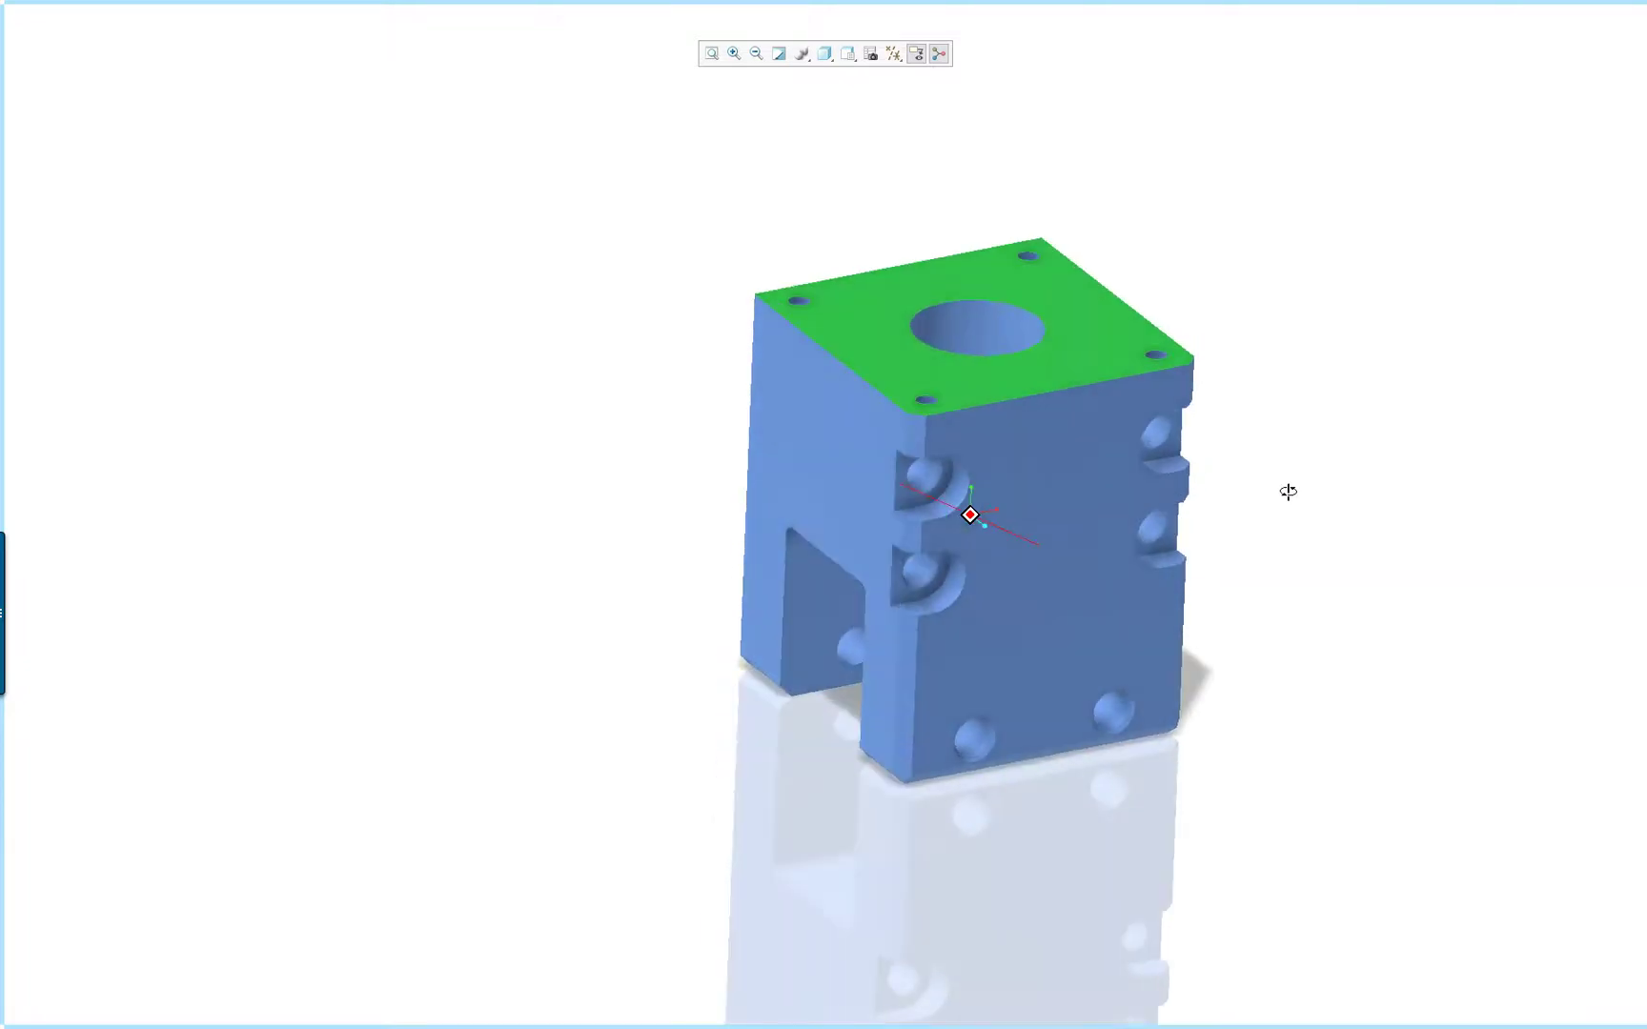
Preview Shading With Edges, Shading, No Hidden, Hidden Line and Wireframe display styles, then return to Shading With Reflections.
left_click(822, 57)
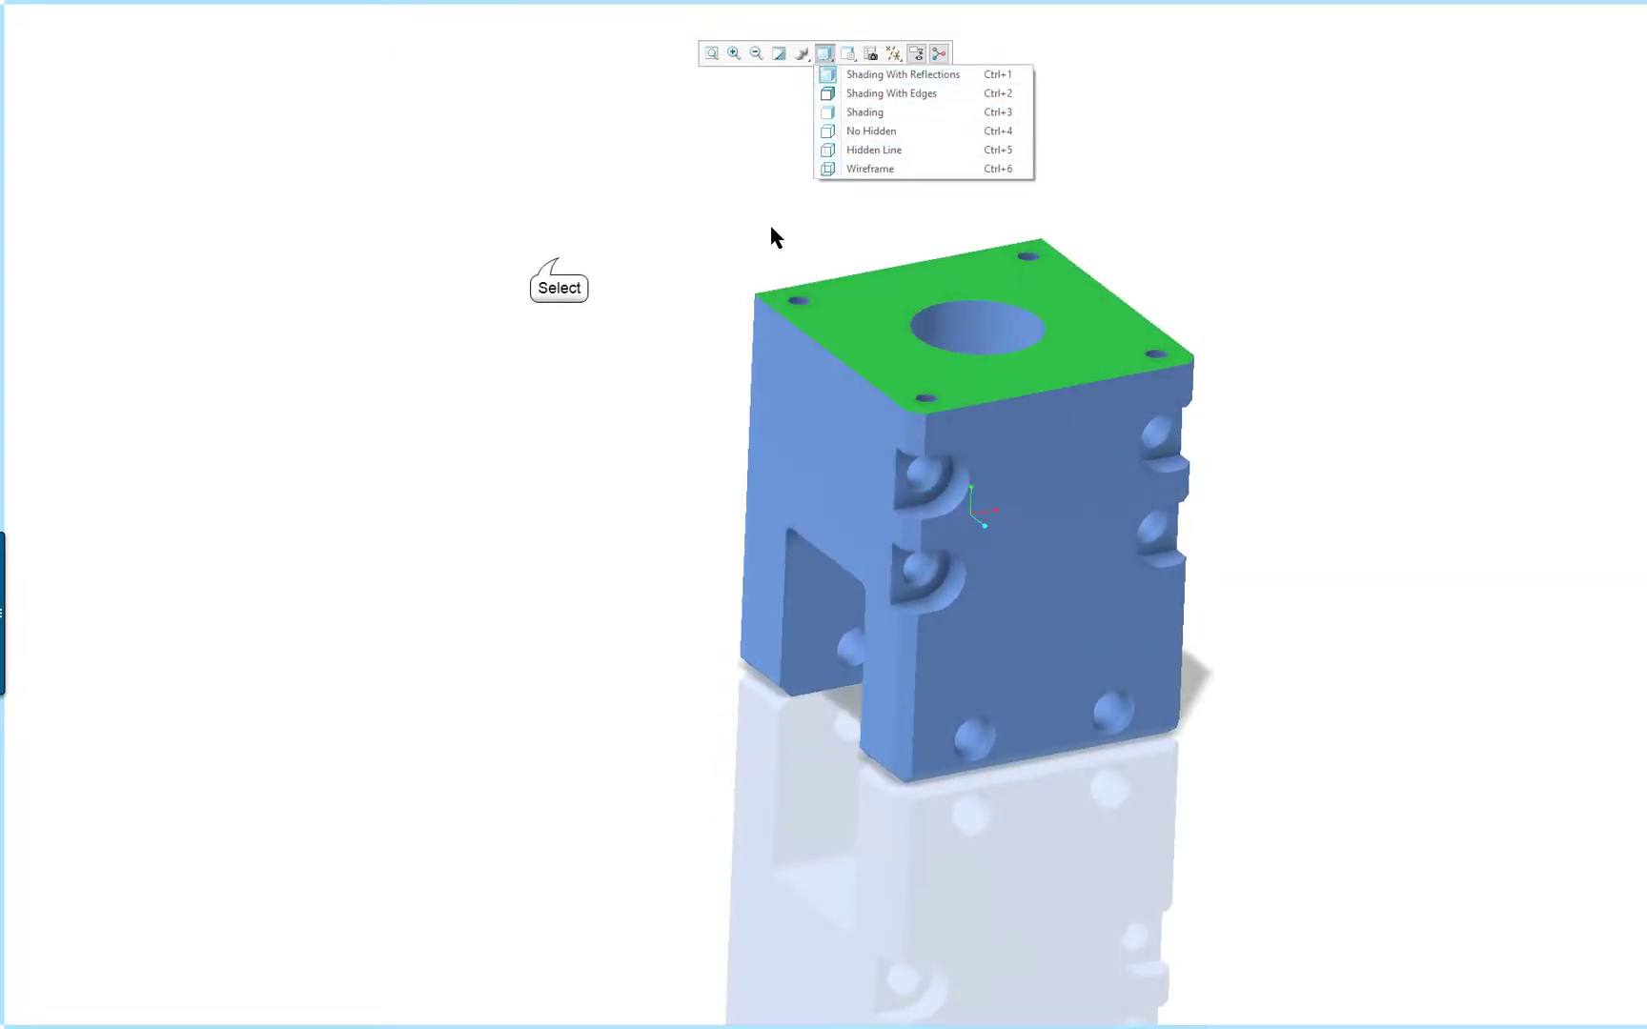
left_click(558, 260)
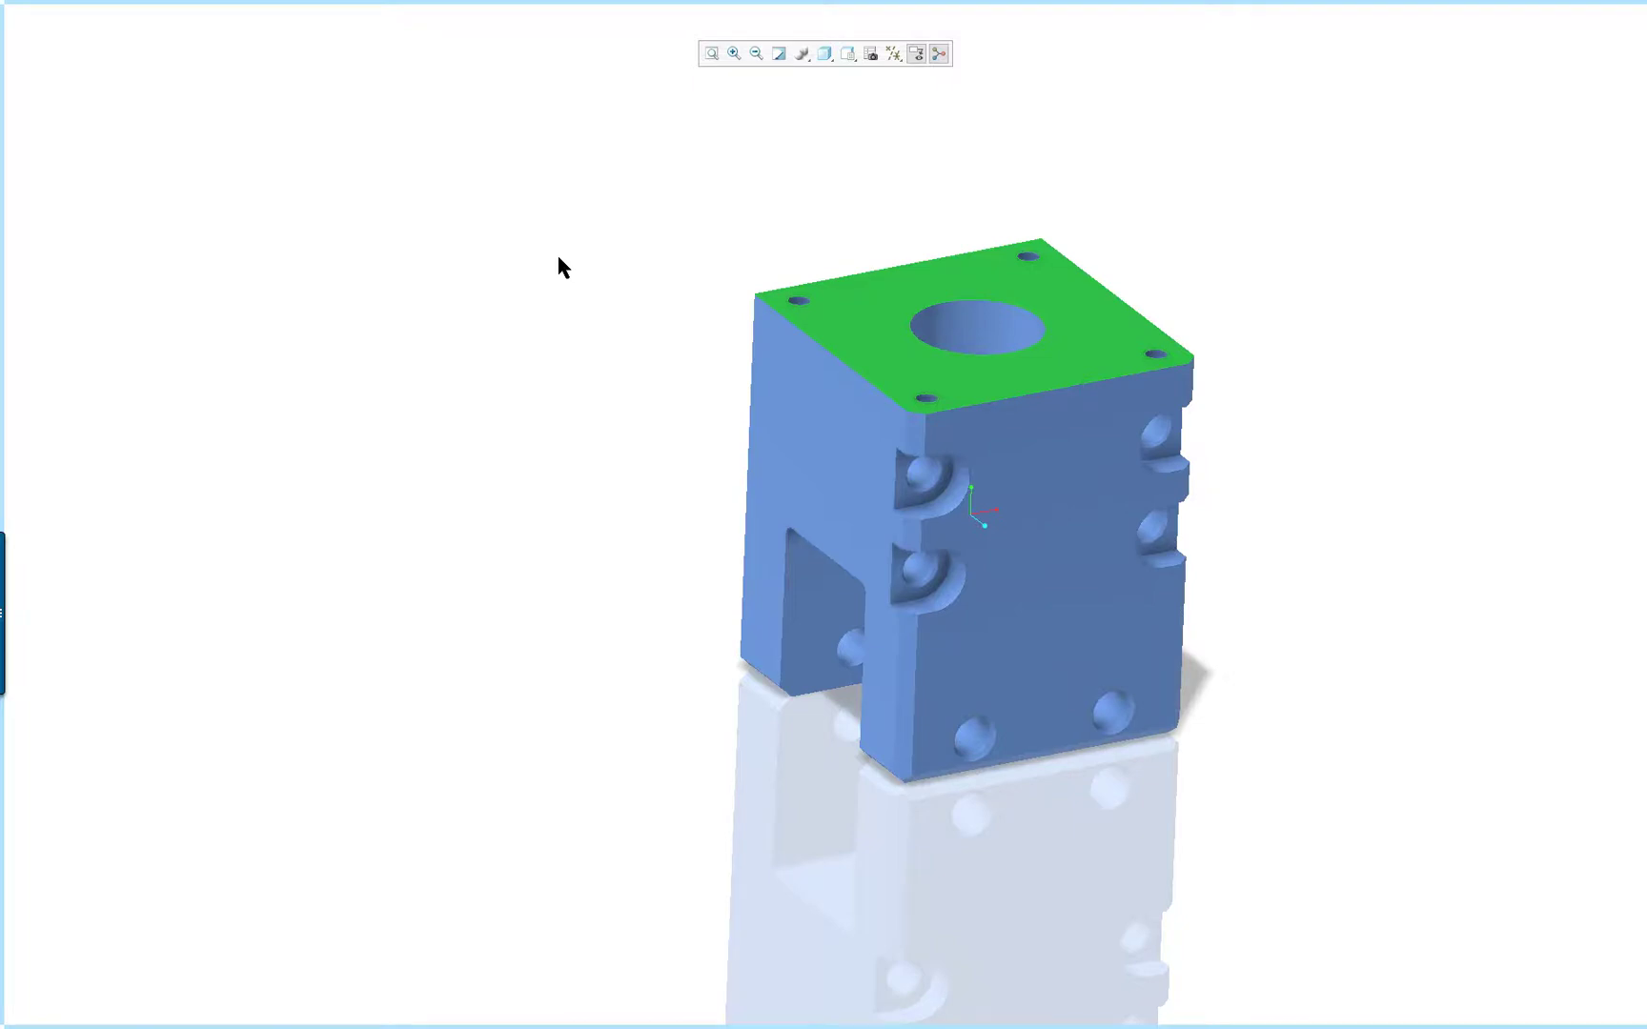
key("ctrl+2")
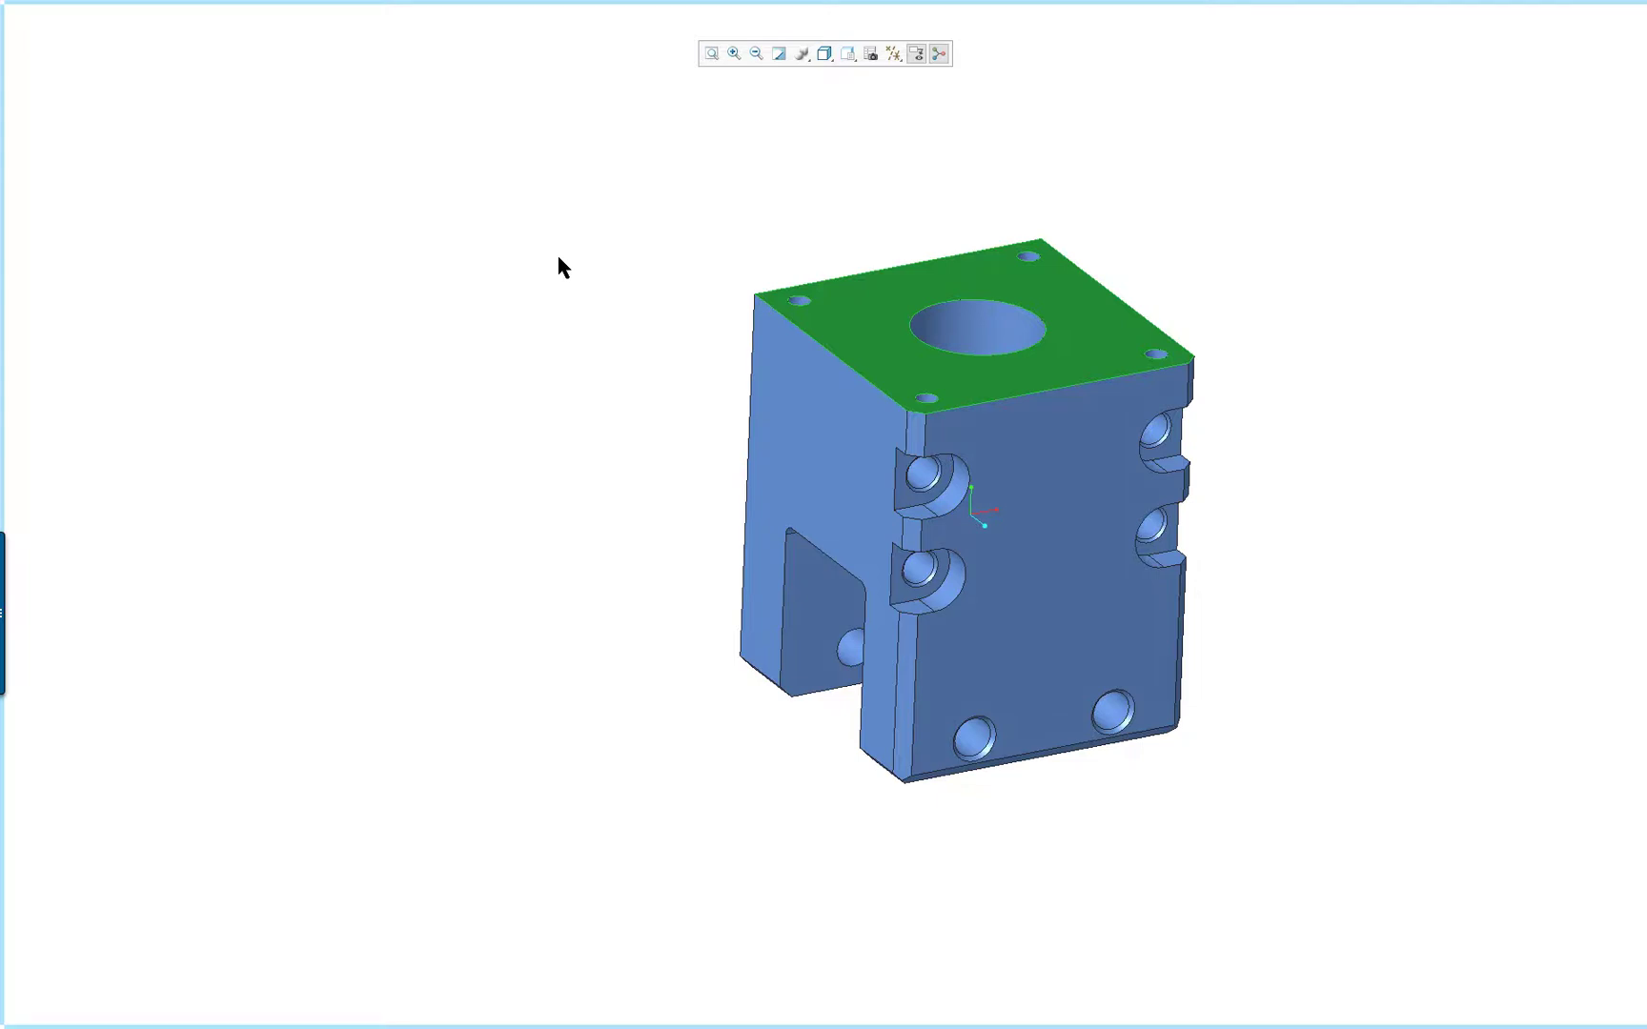
key("ctrl+3")
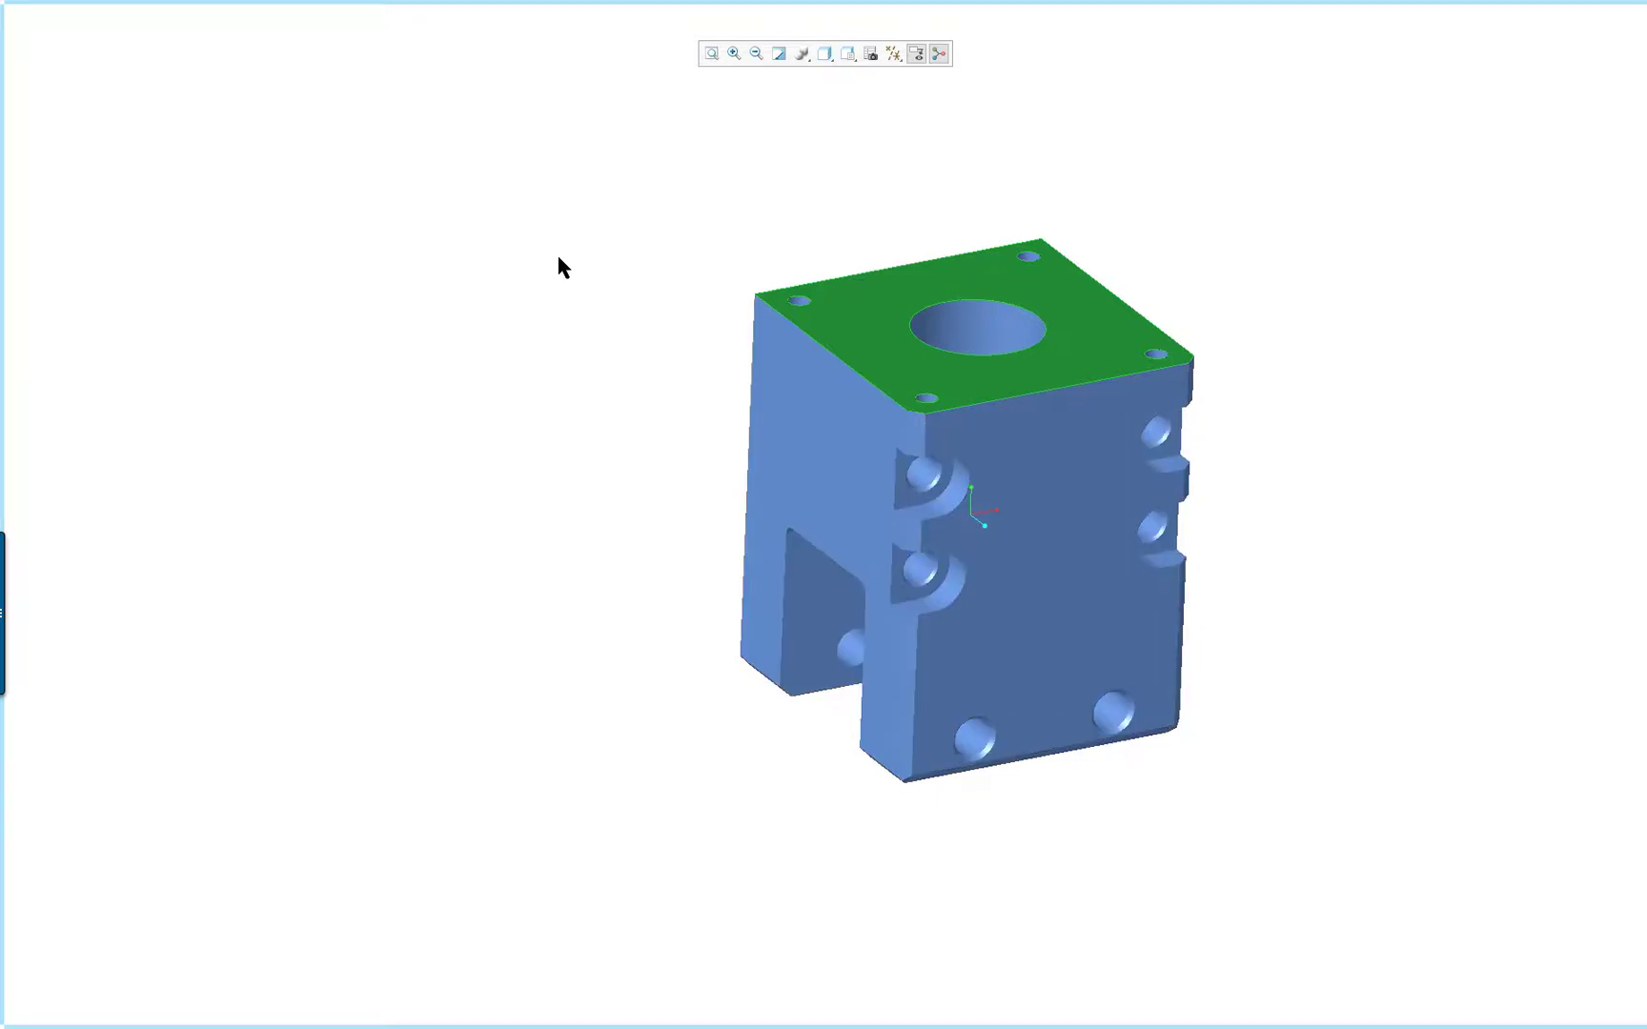
key("ctrl+shift+f")
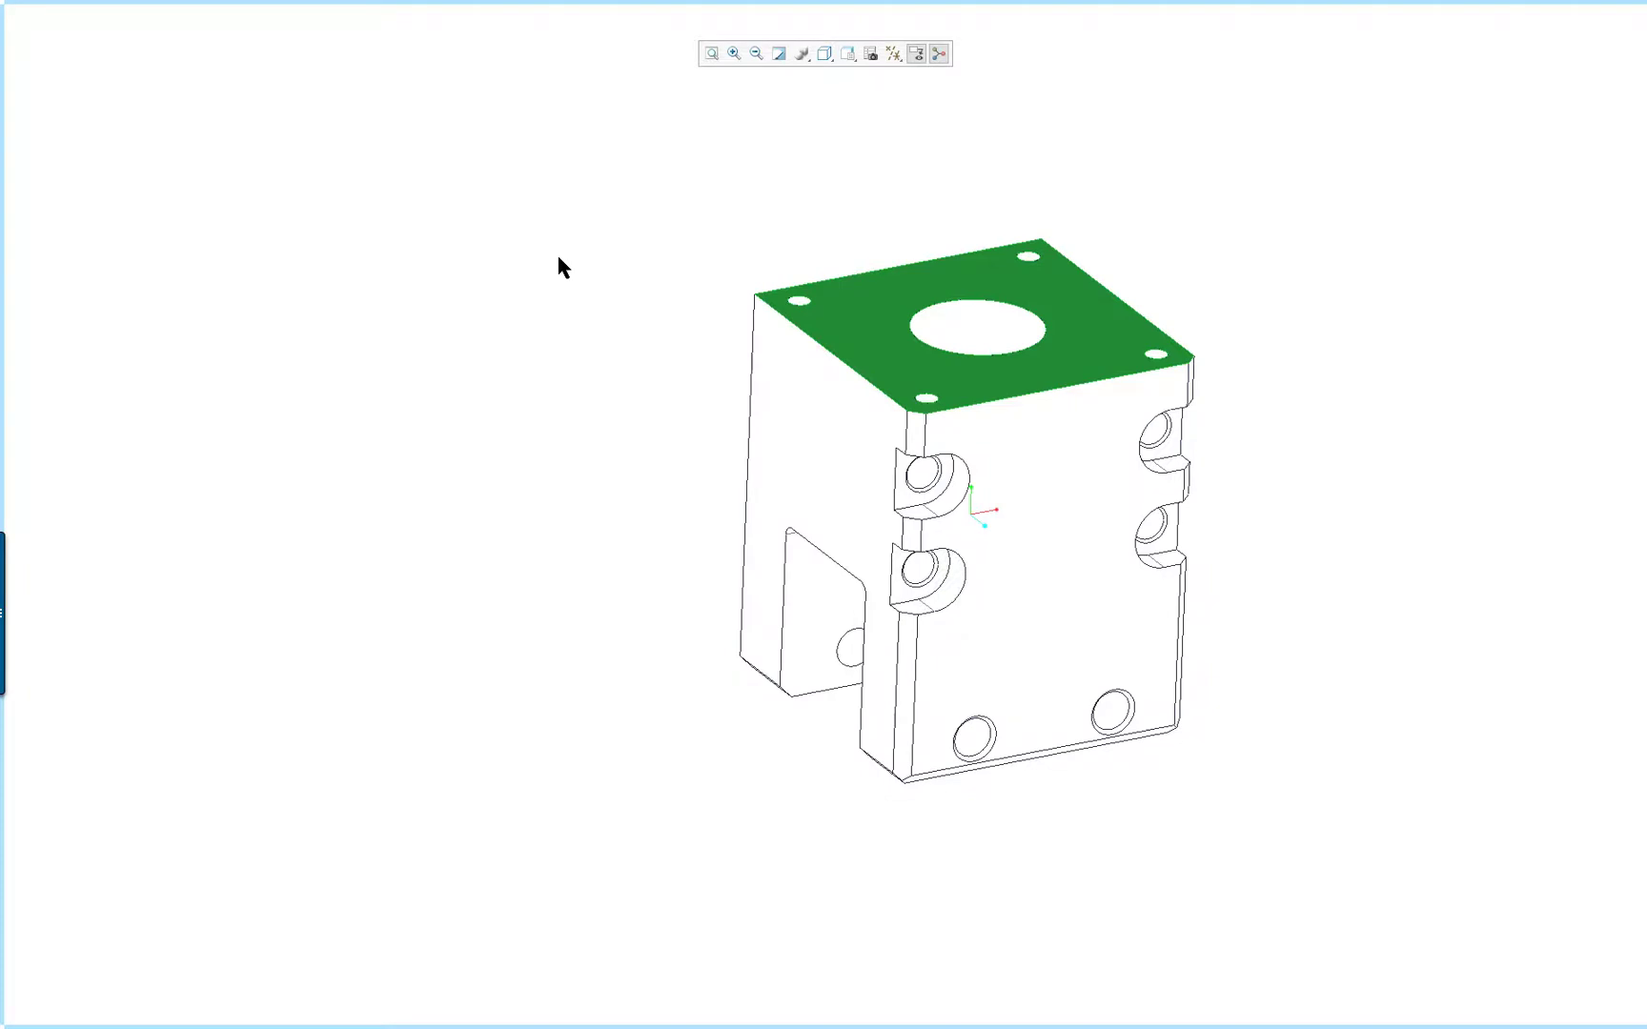
key("ctrl+shift+f")
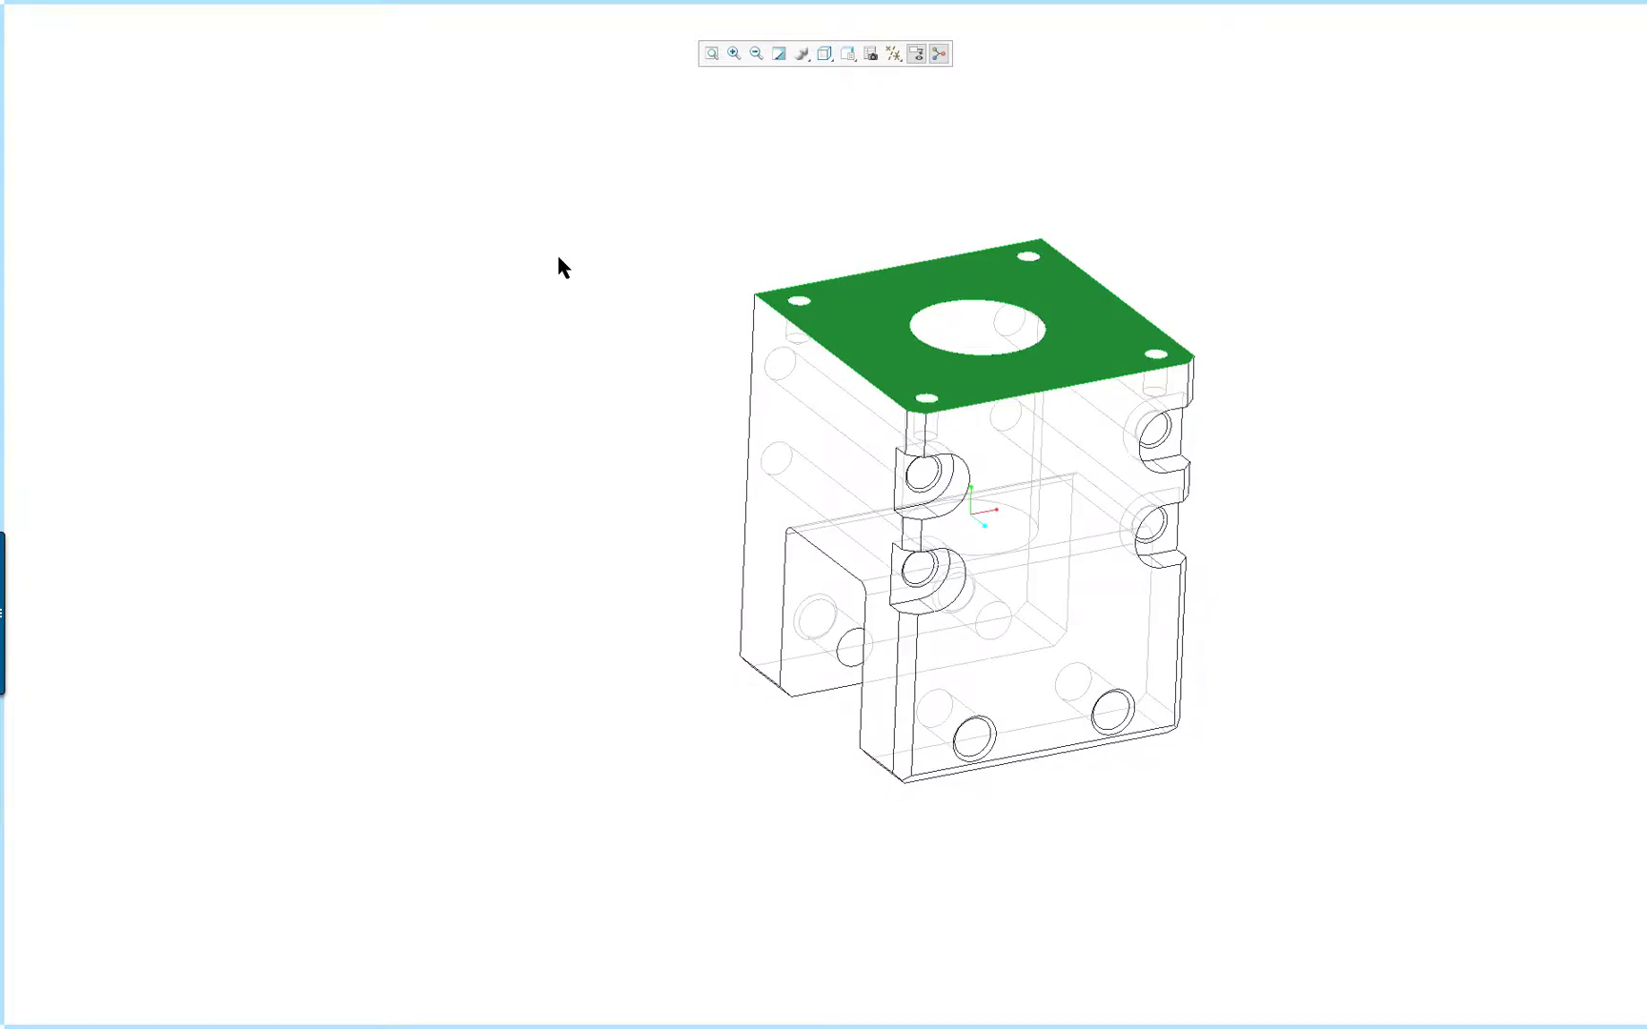
key("ctrl+shift+f")
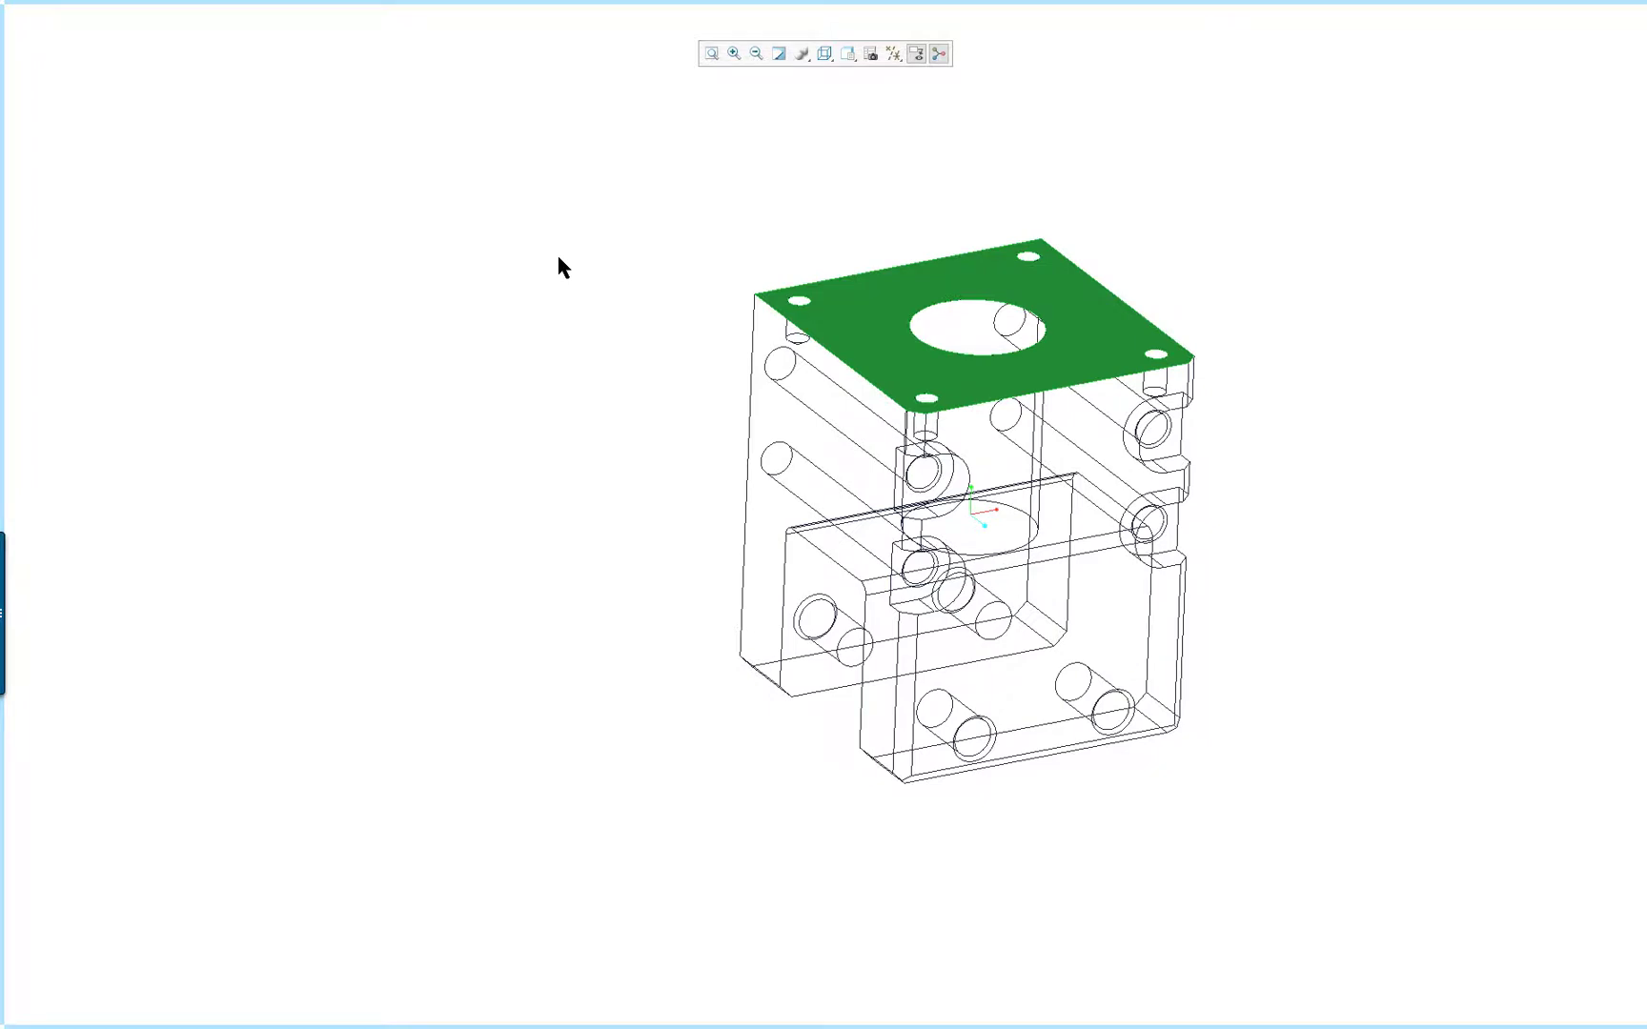
key("ctrl+shift+f")
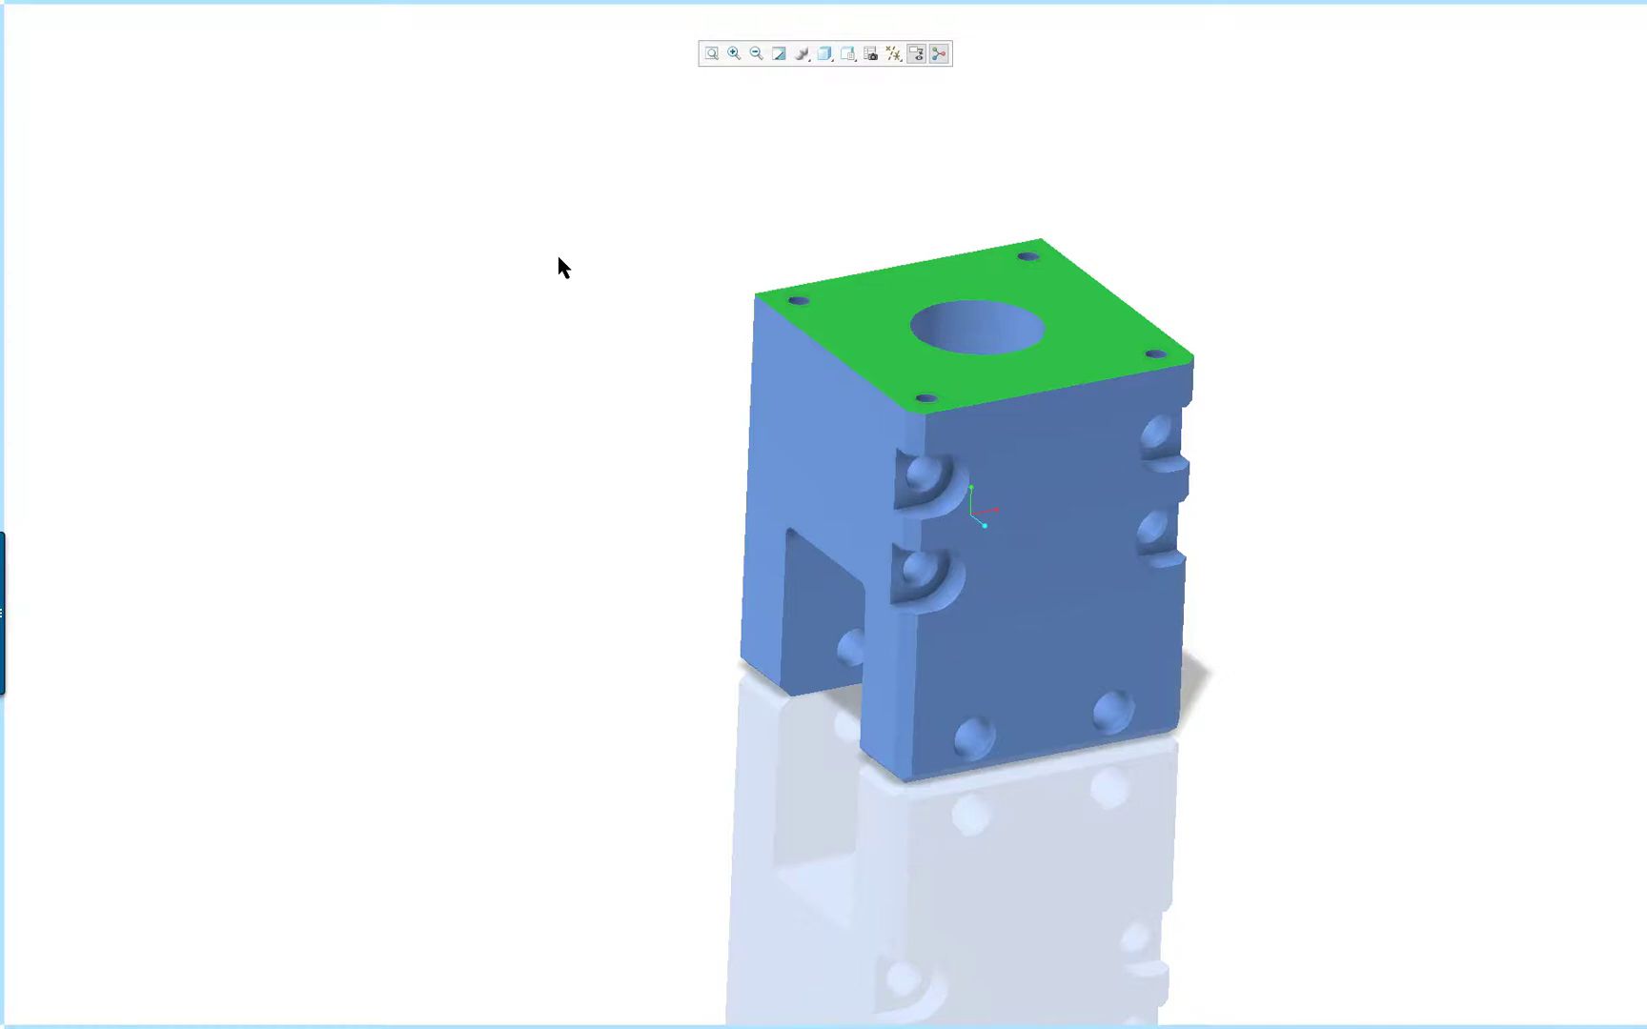
Cycle through all the display styles again, leave the model in Shading With Edges, and clear the face selection.
key("ctrl+2")
key("ctrl+3")
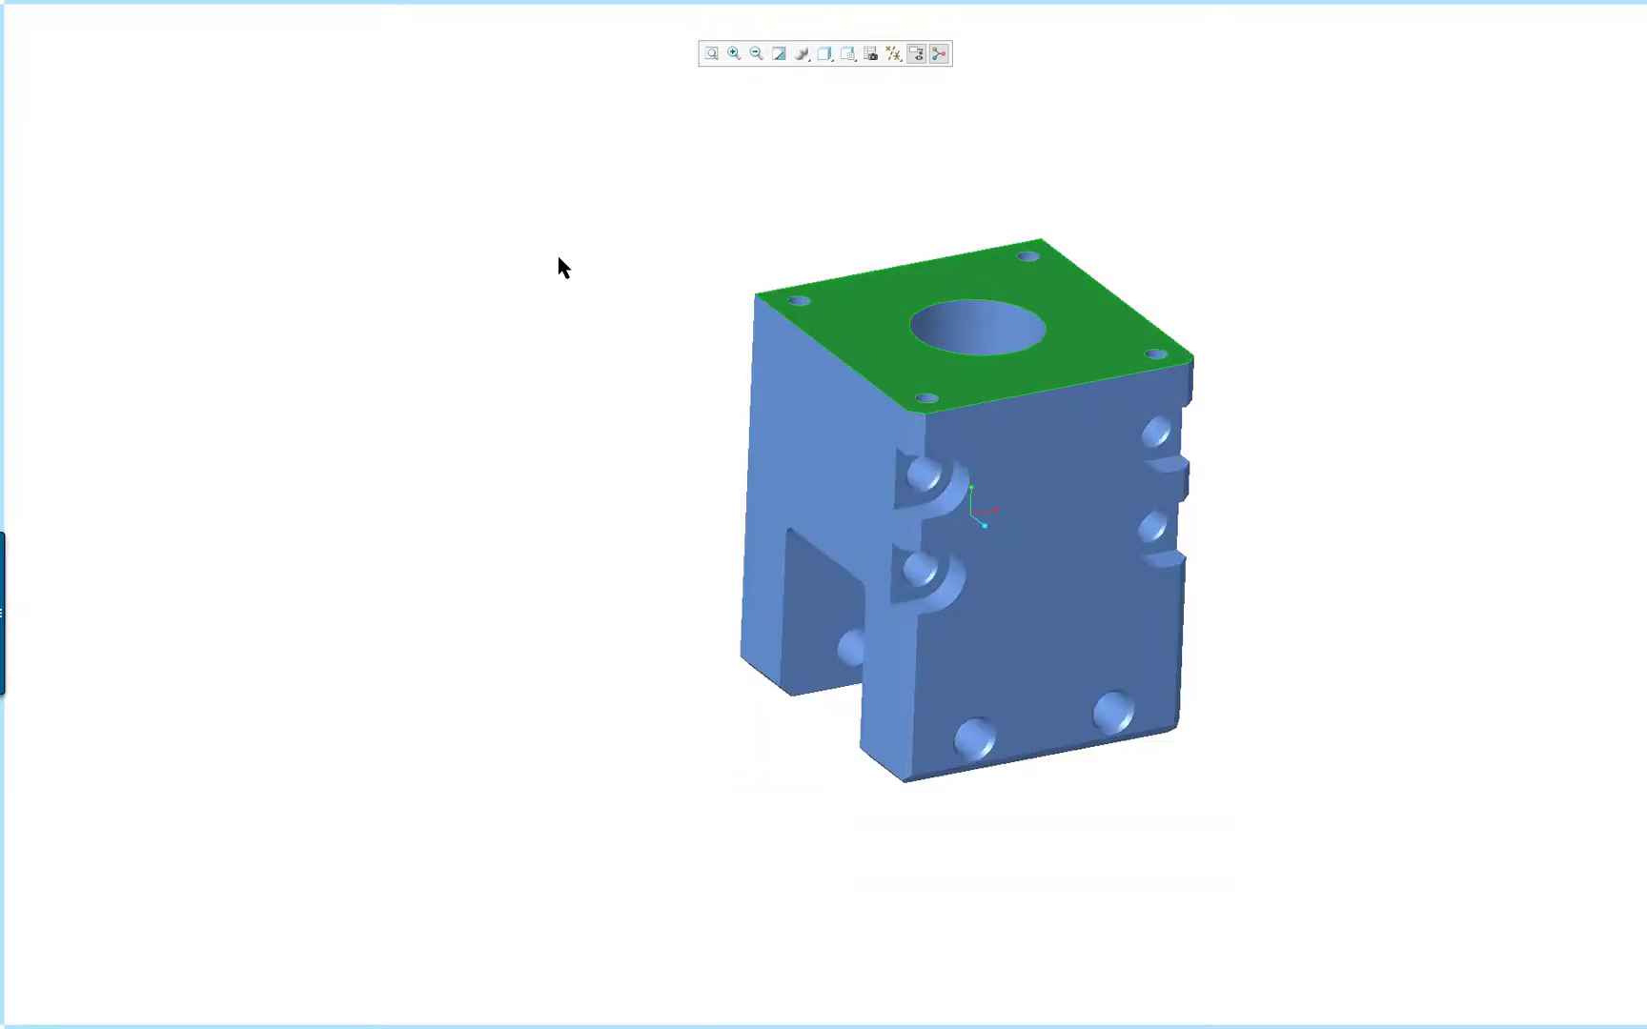
key("ctrl+4")
key("ctrl+5")
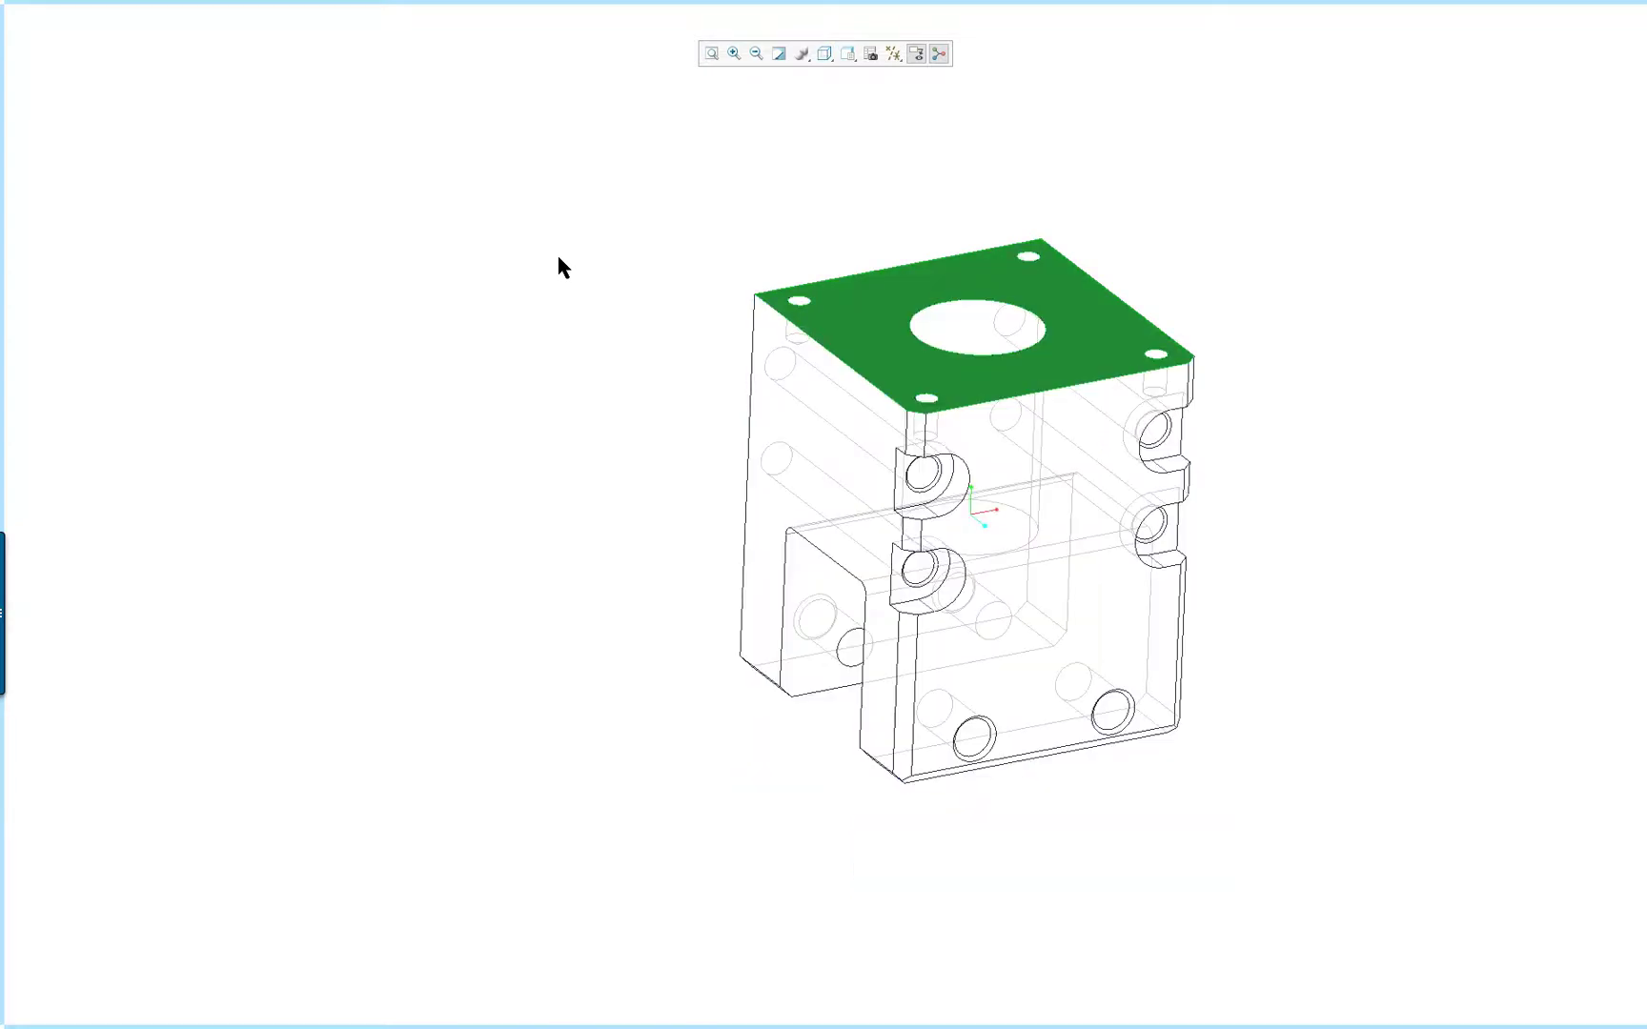
key("ctrl+6")
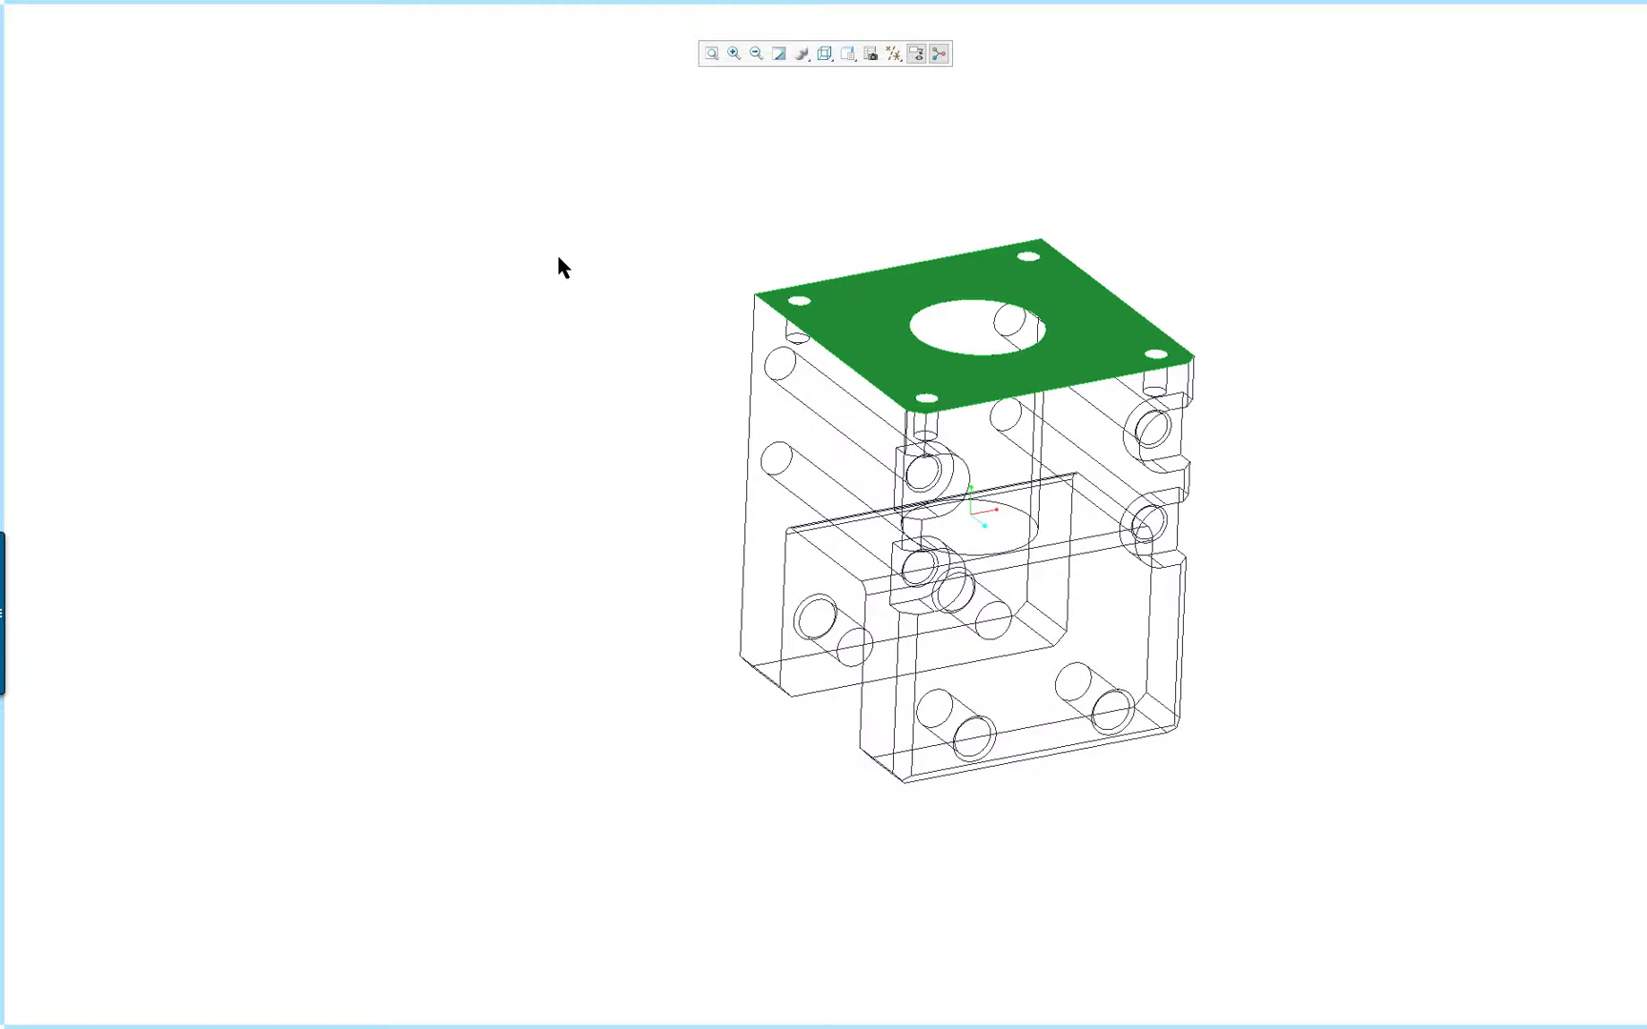
key("ctrl+1")
key("ctrl+2")
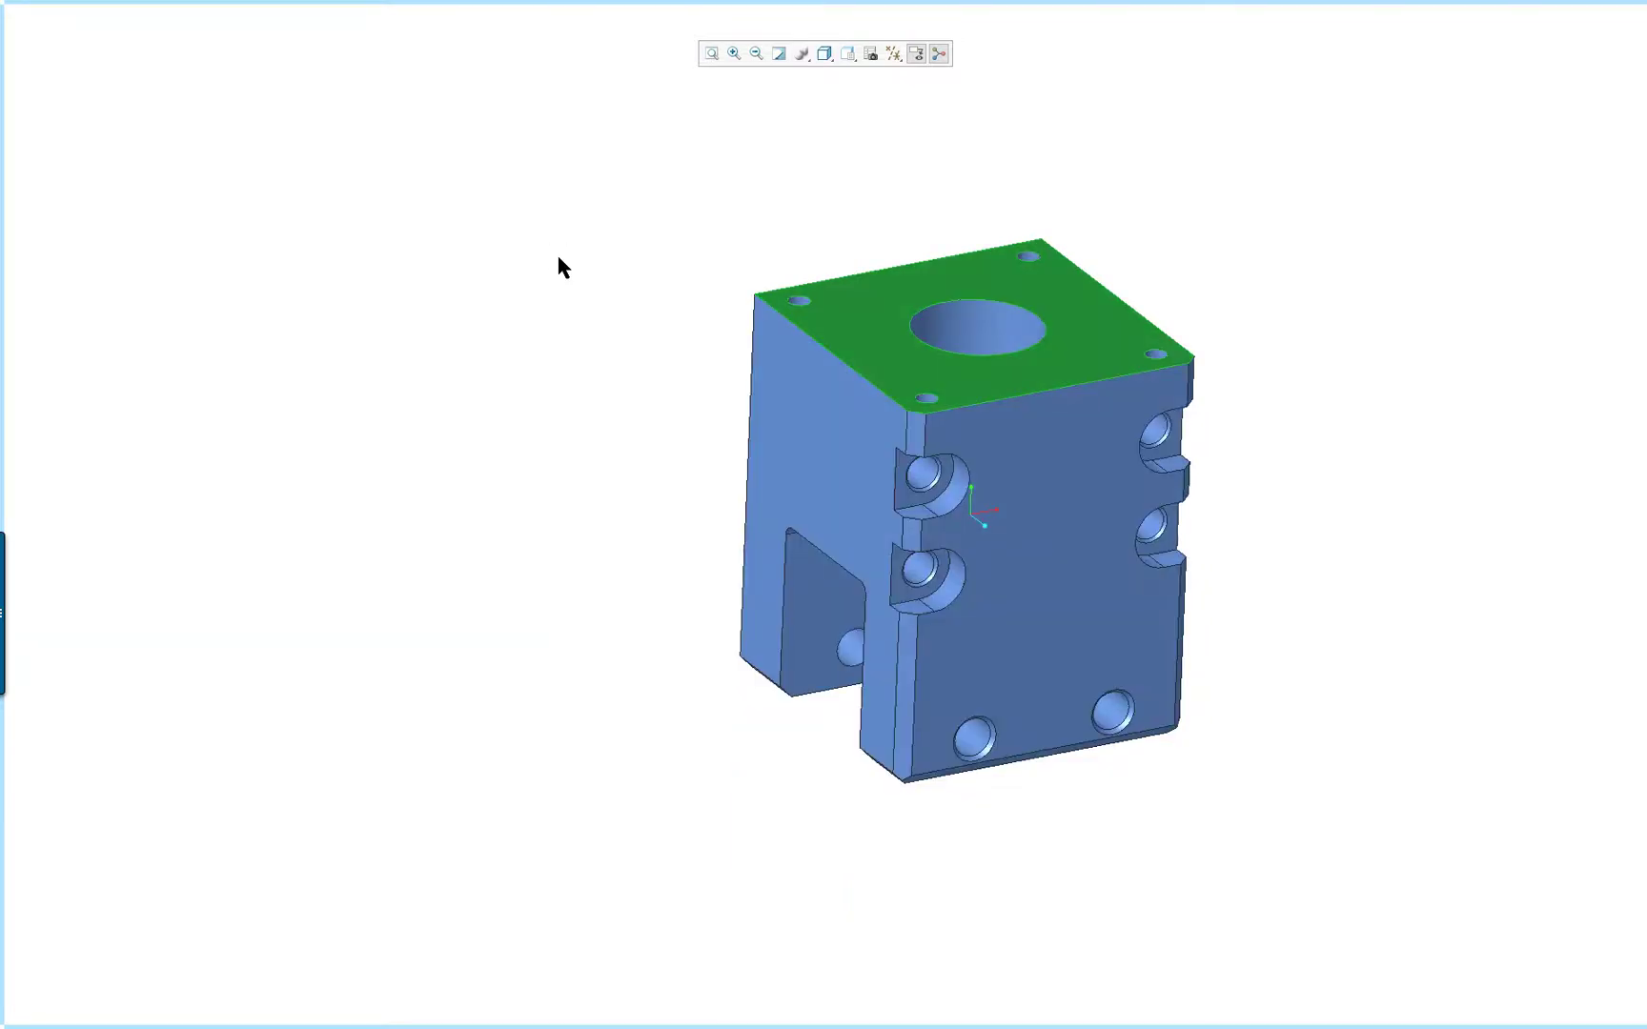
left_click(1483, 518)
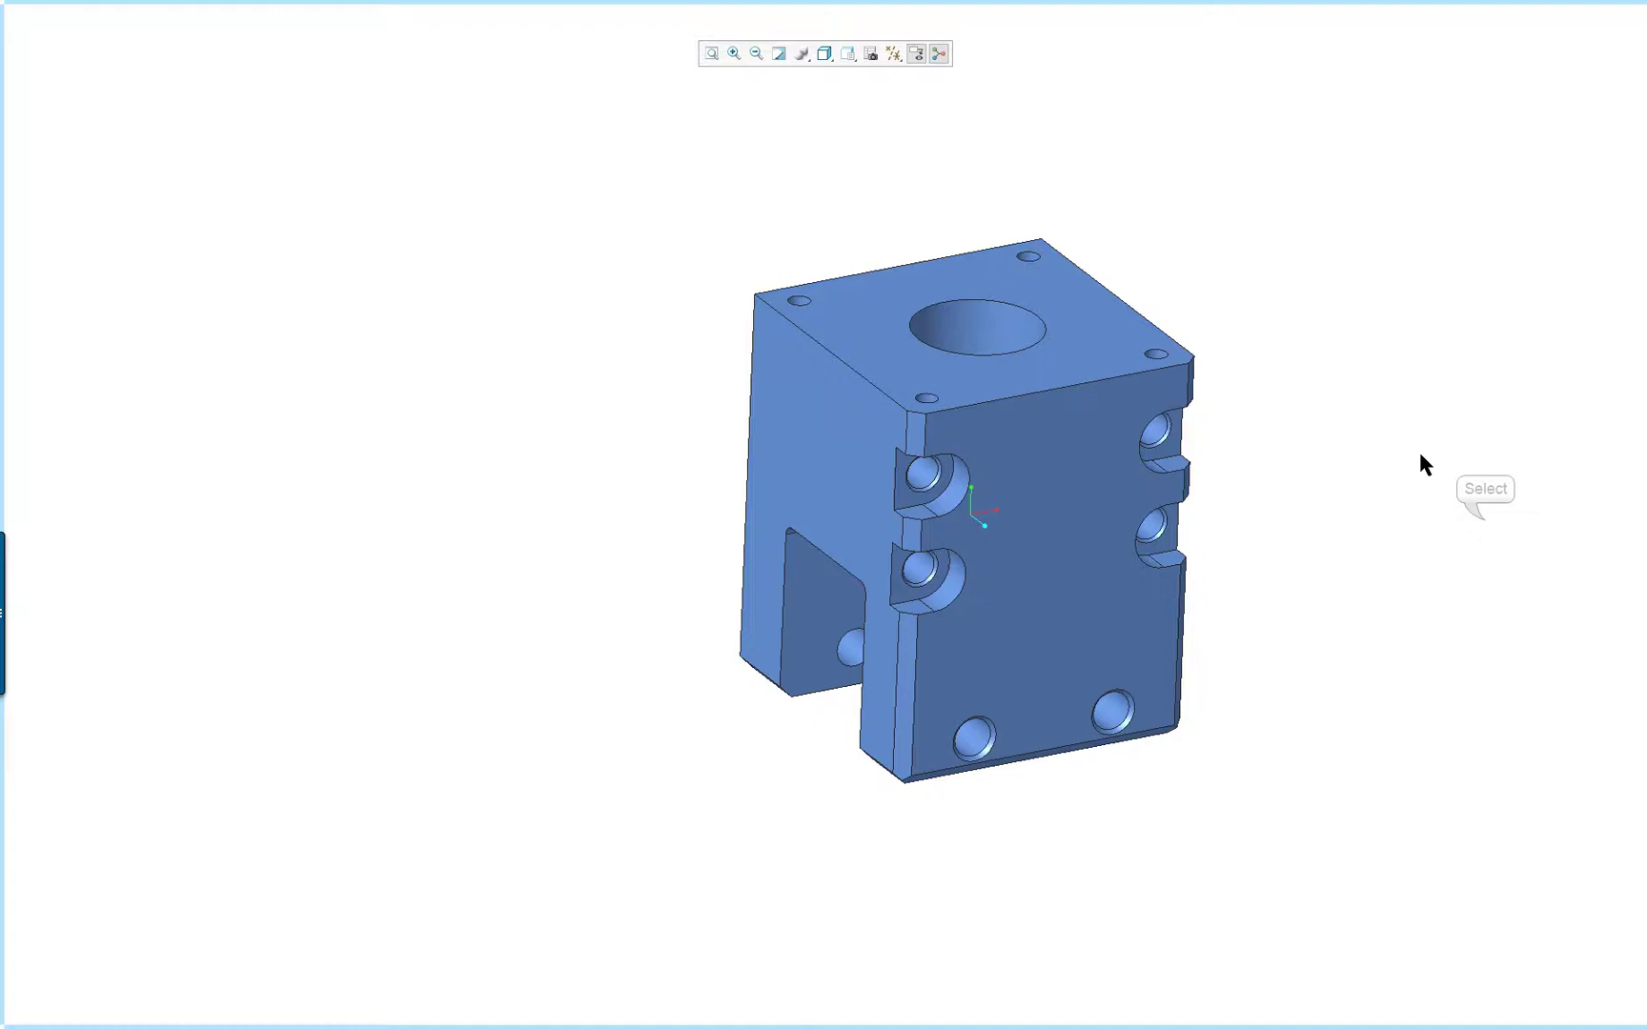
Select the block's top face, clear it, then select the large bore's surface and inspect its context commands.
scroll(1397, 381, "up", 2)
left_click(992, 324)
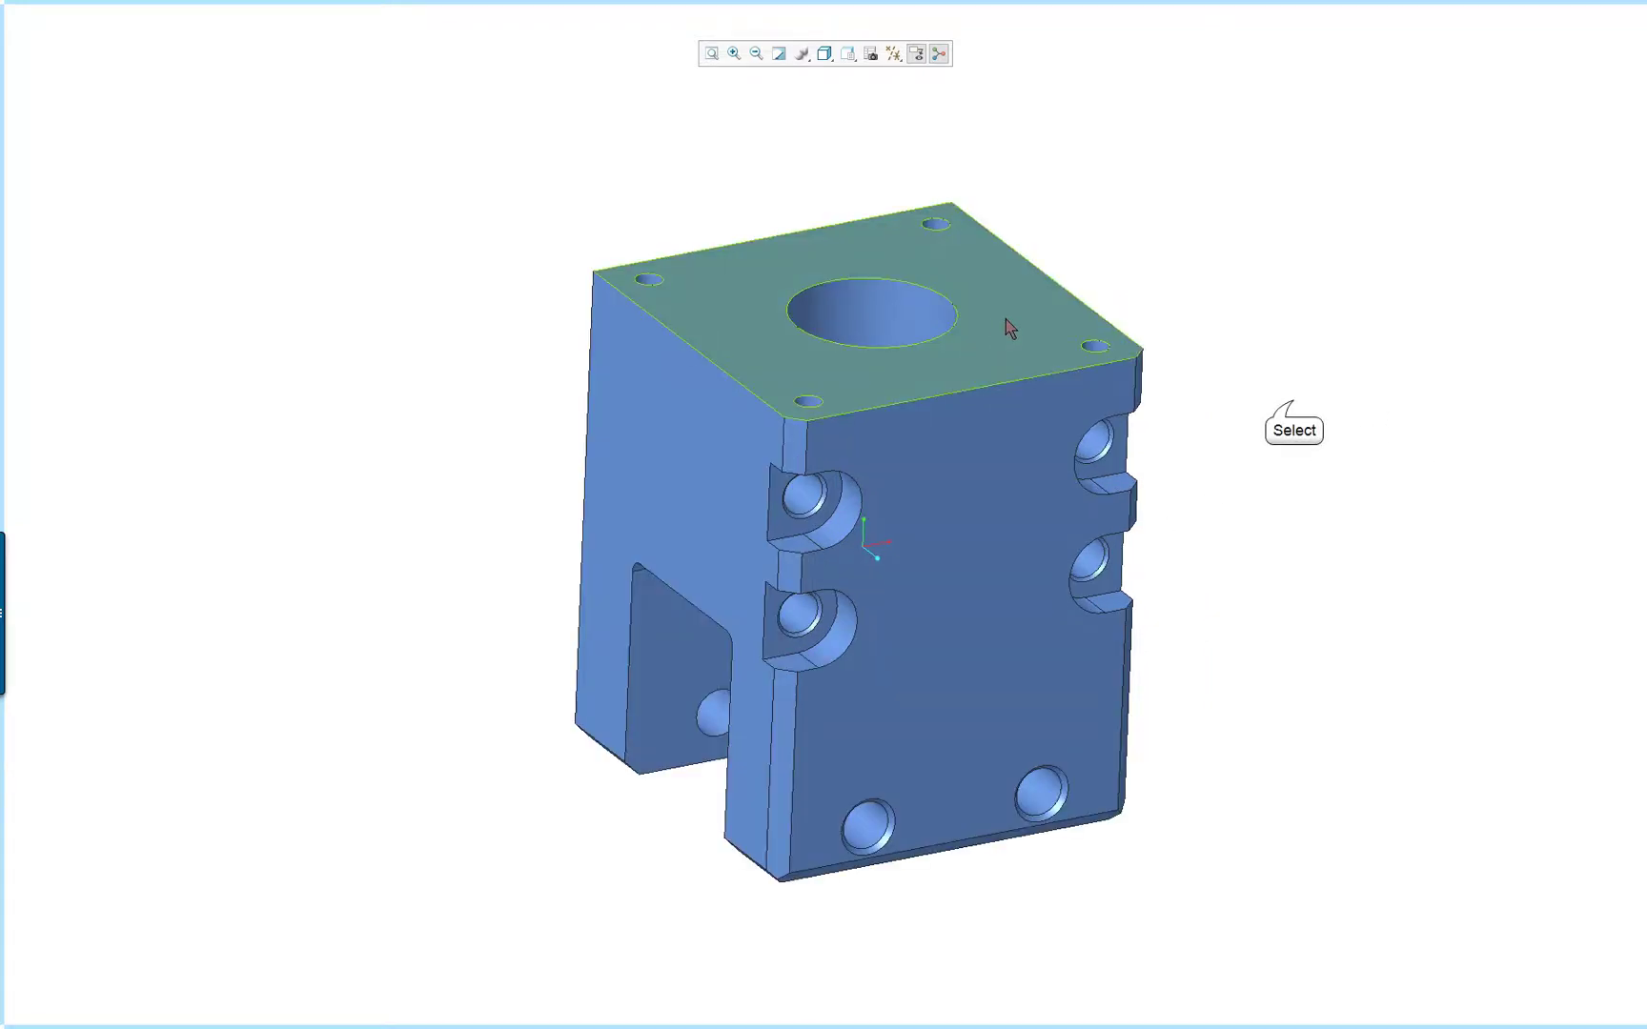
left_click(1292, 401)
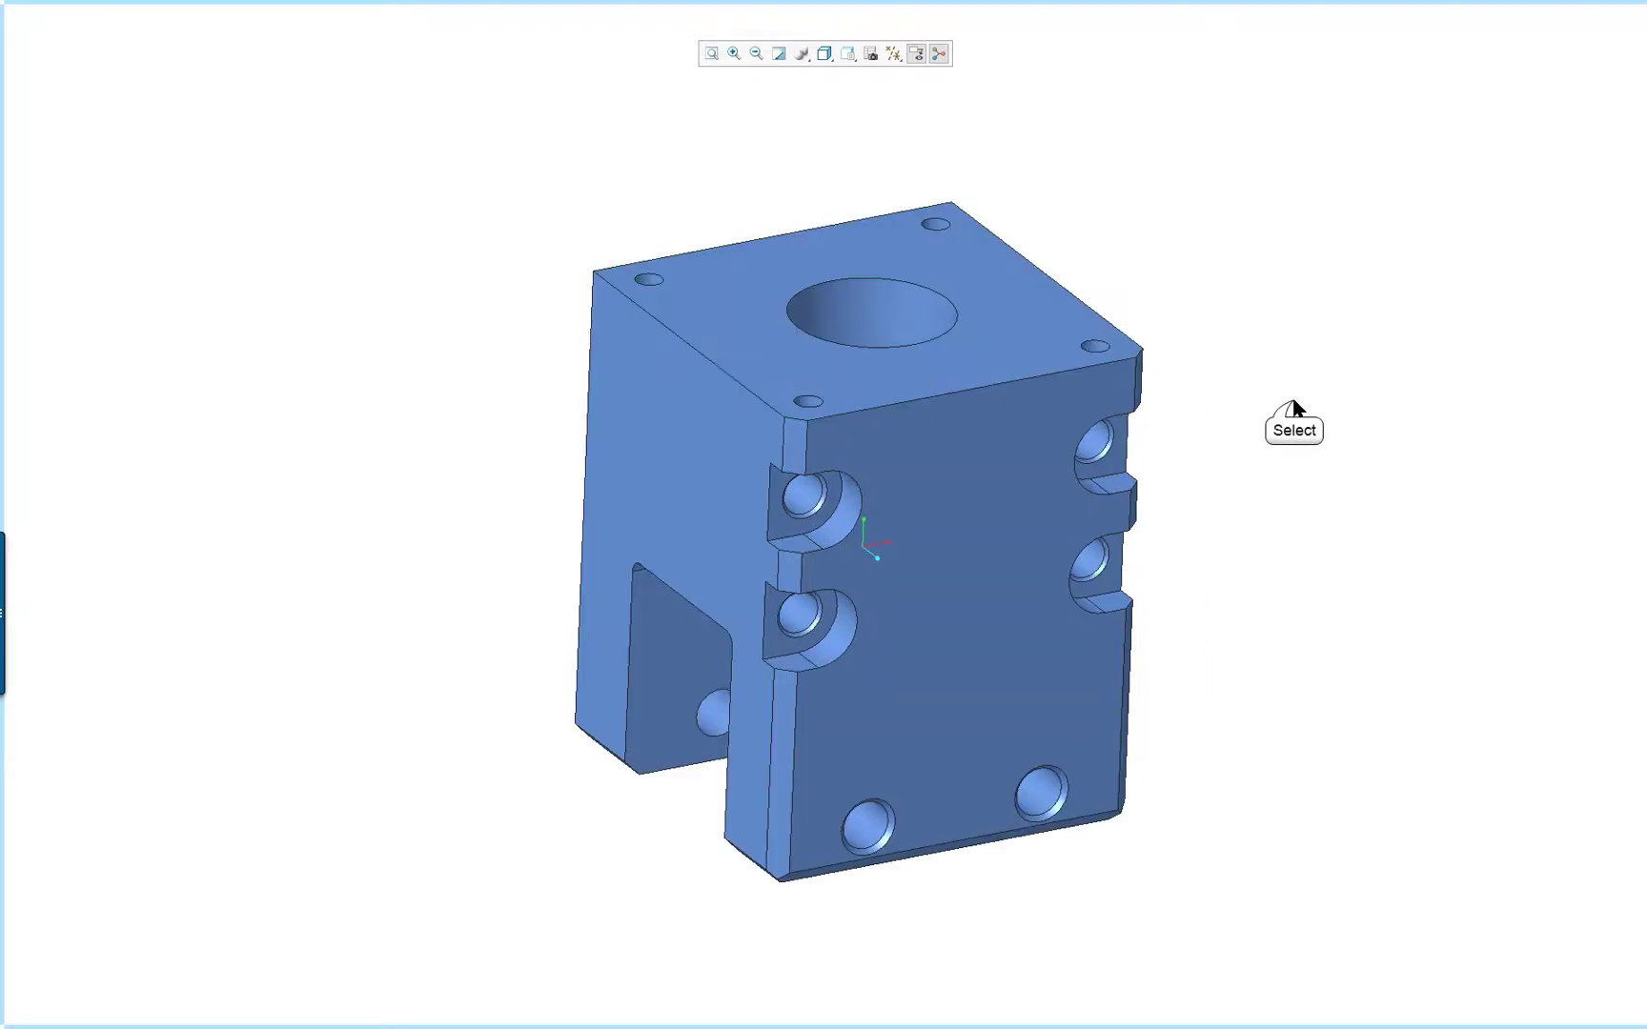
left_click(883, 326)
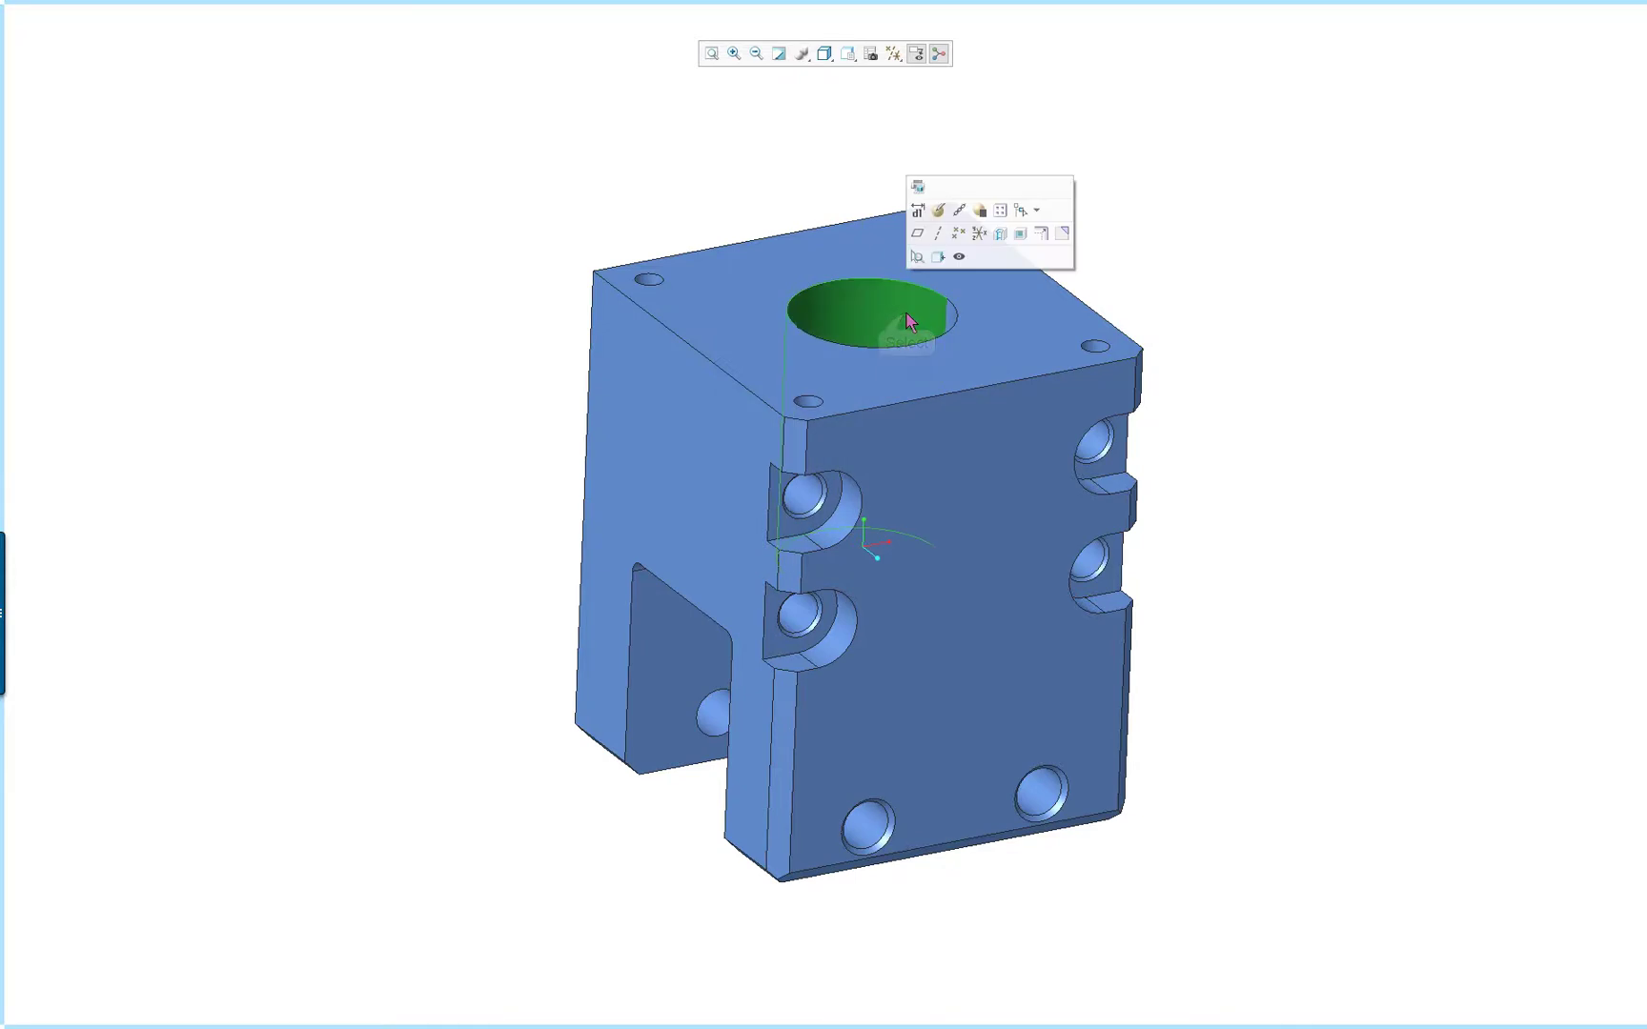
left_click(918, 194)
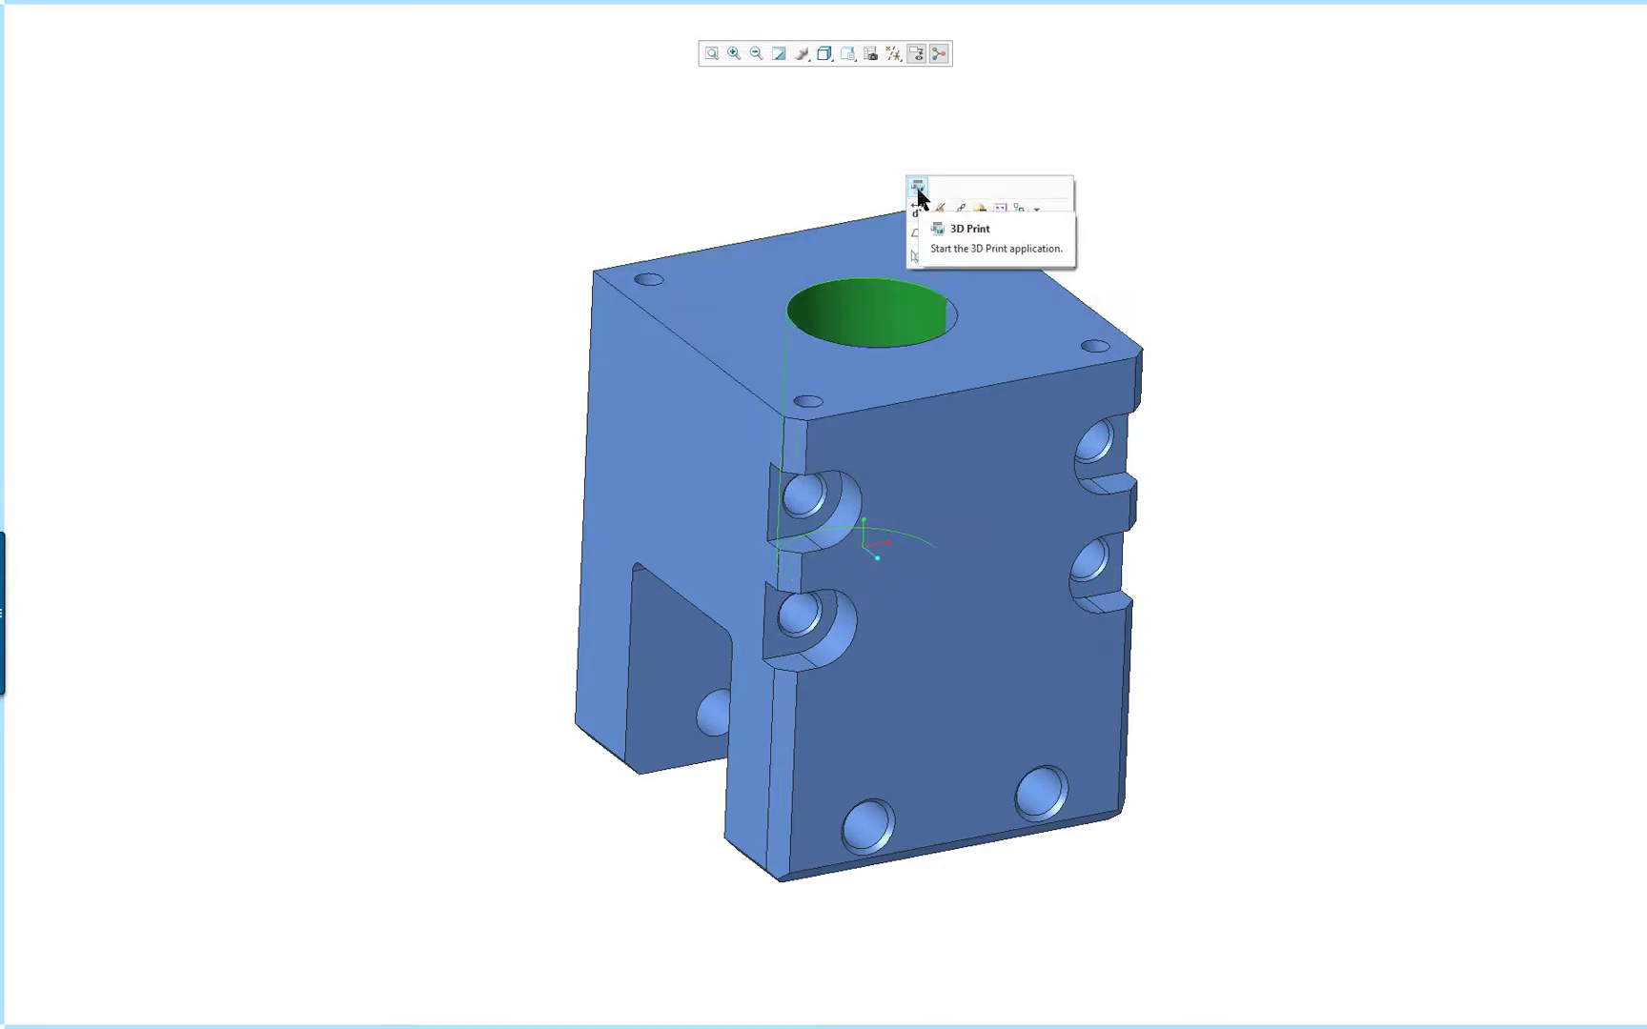
Customize the geometric entities mini toolbar by adding the Appearances Manager command beside 3D Print, and accept the change.
right_click(976, 257)
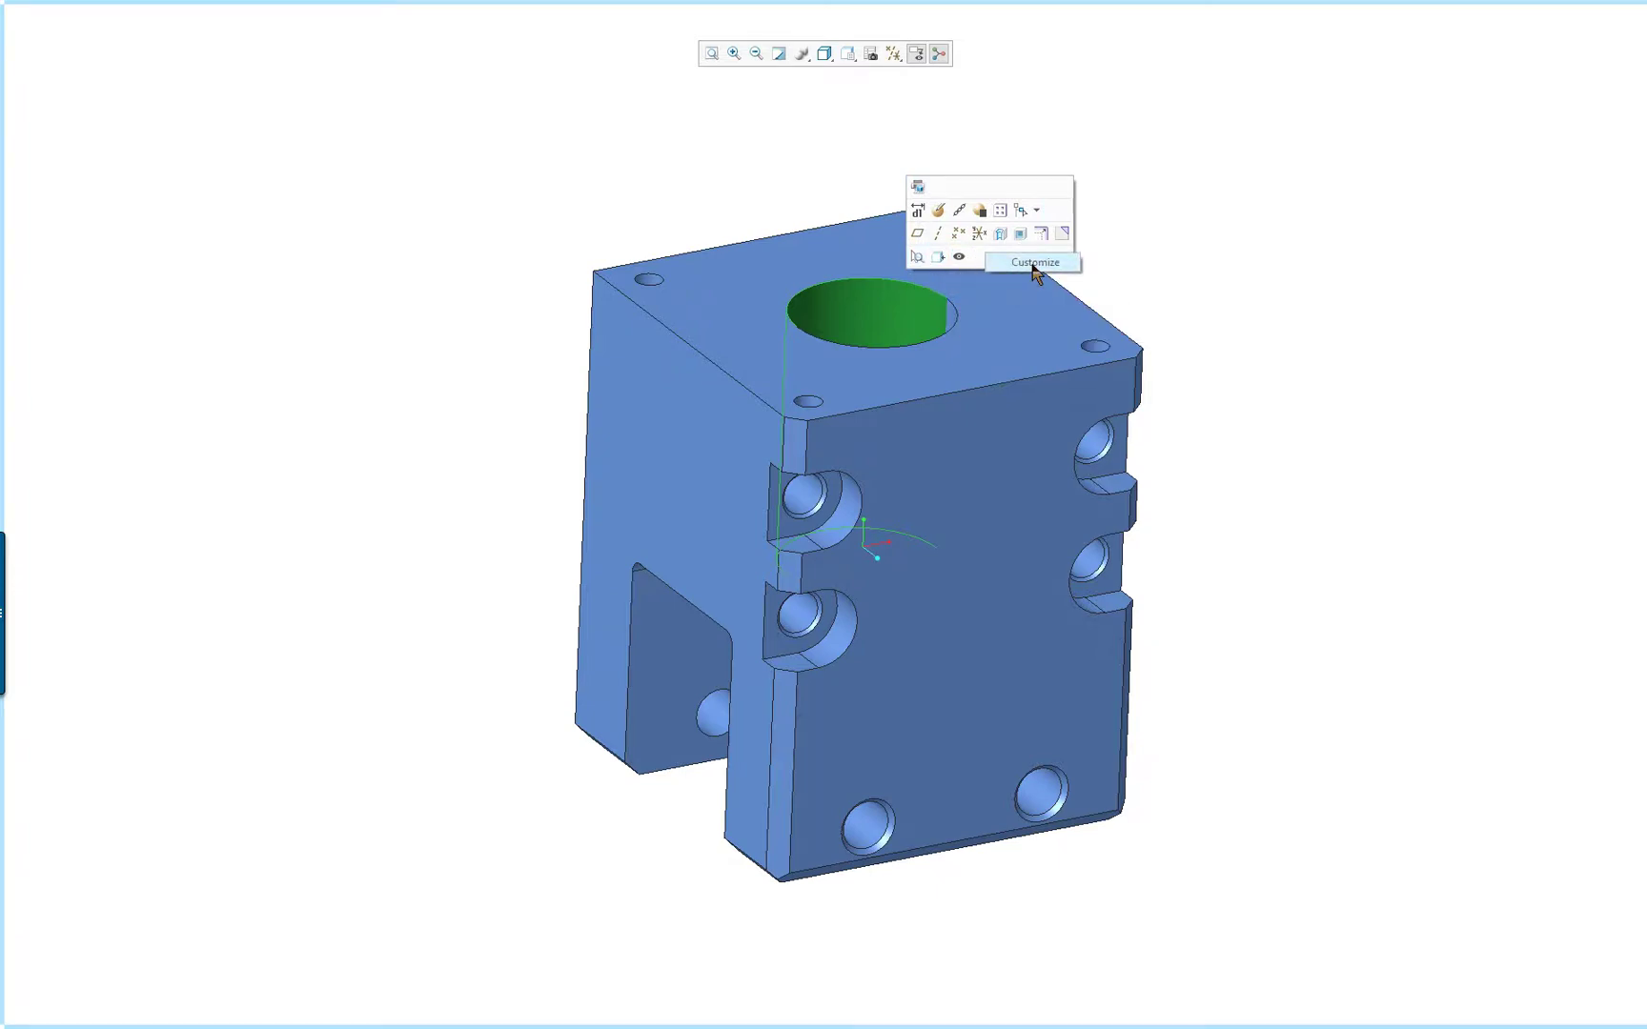
left_click(1036, 267)
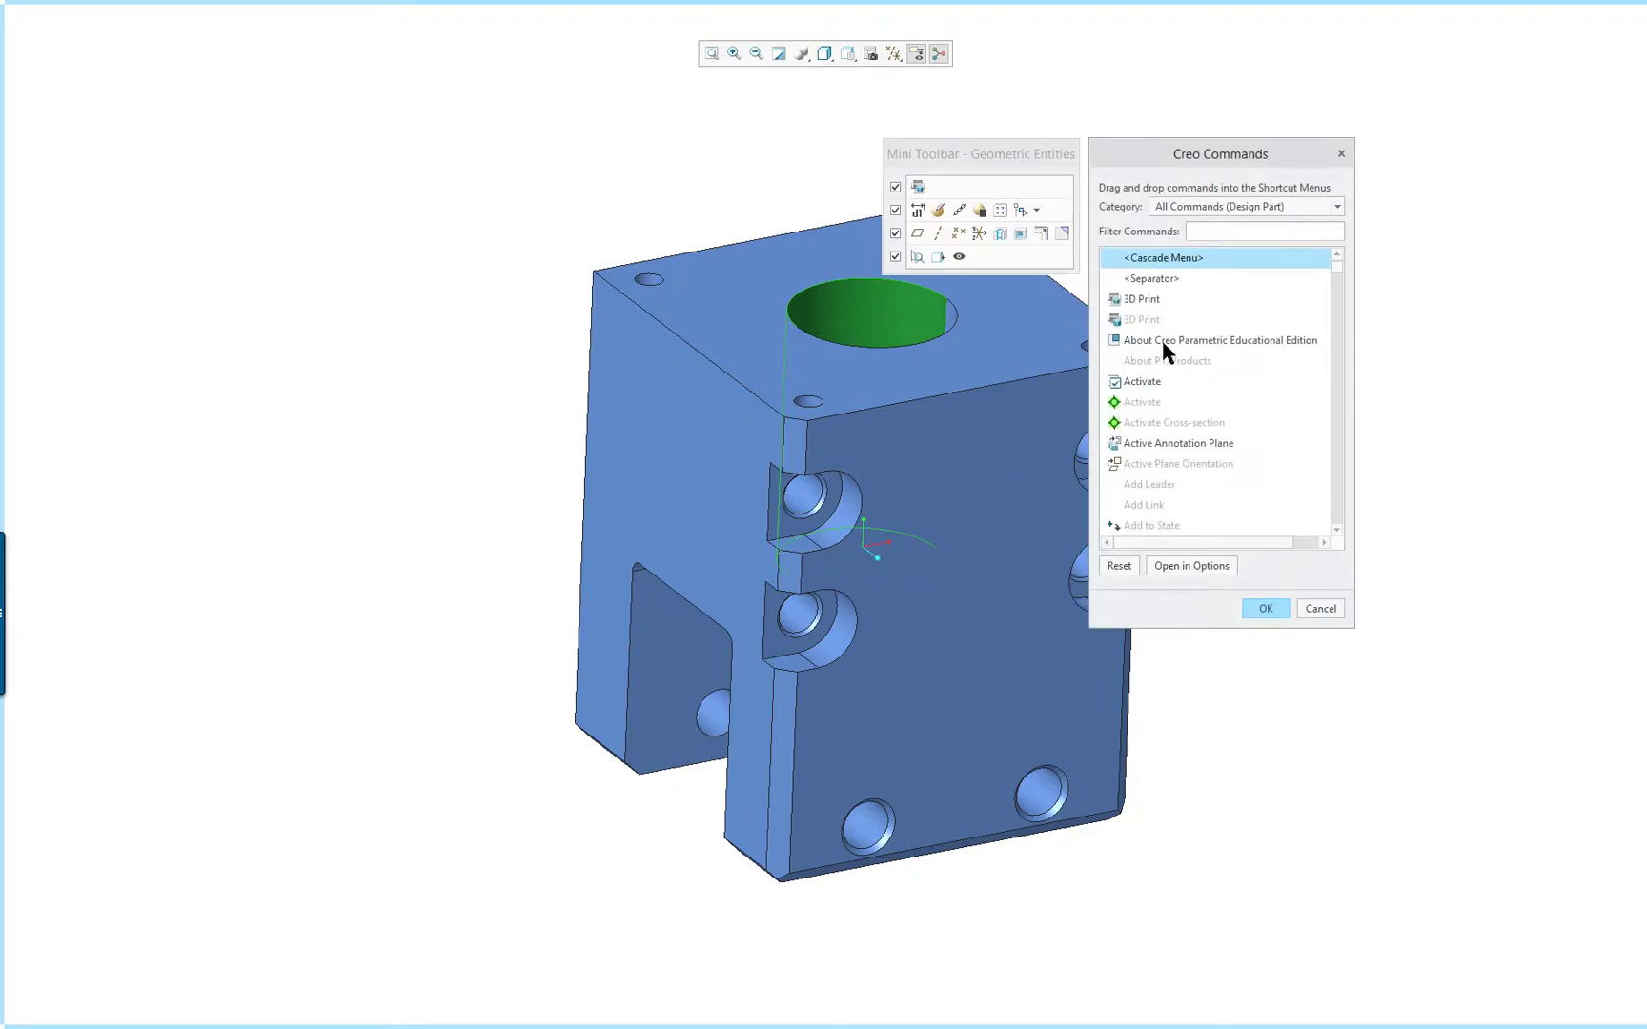
scroll(1155, 389, "down", 1)
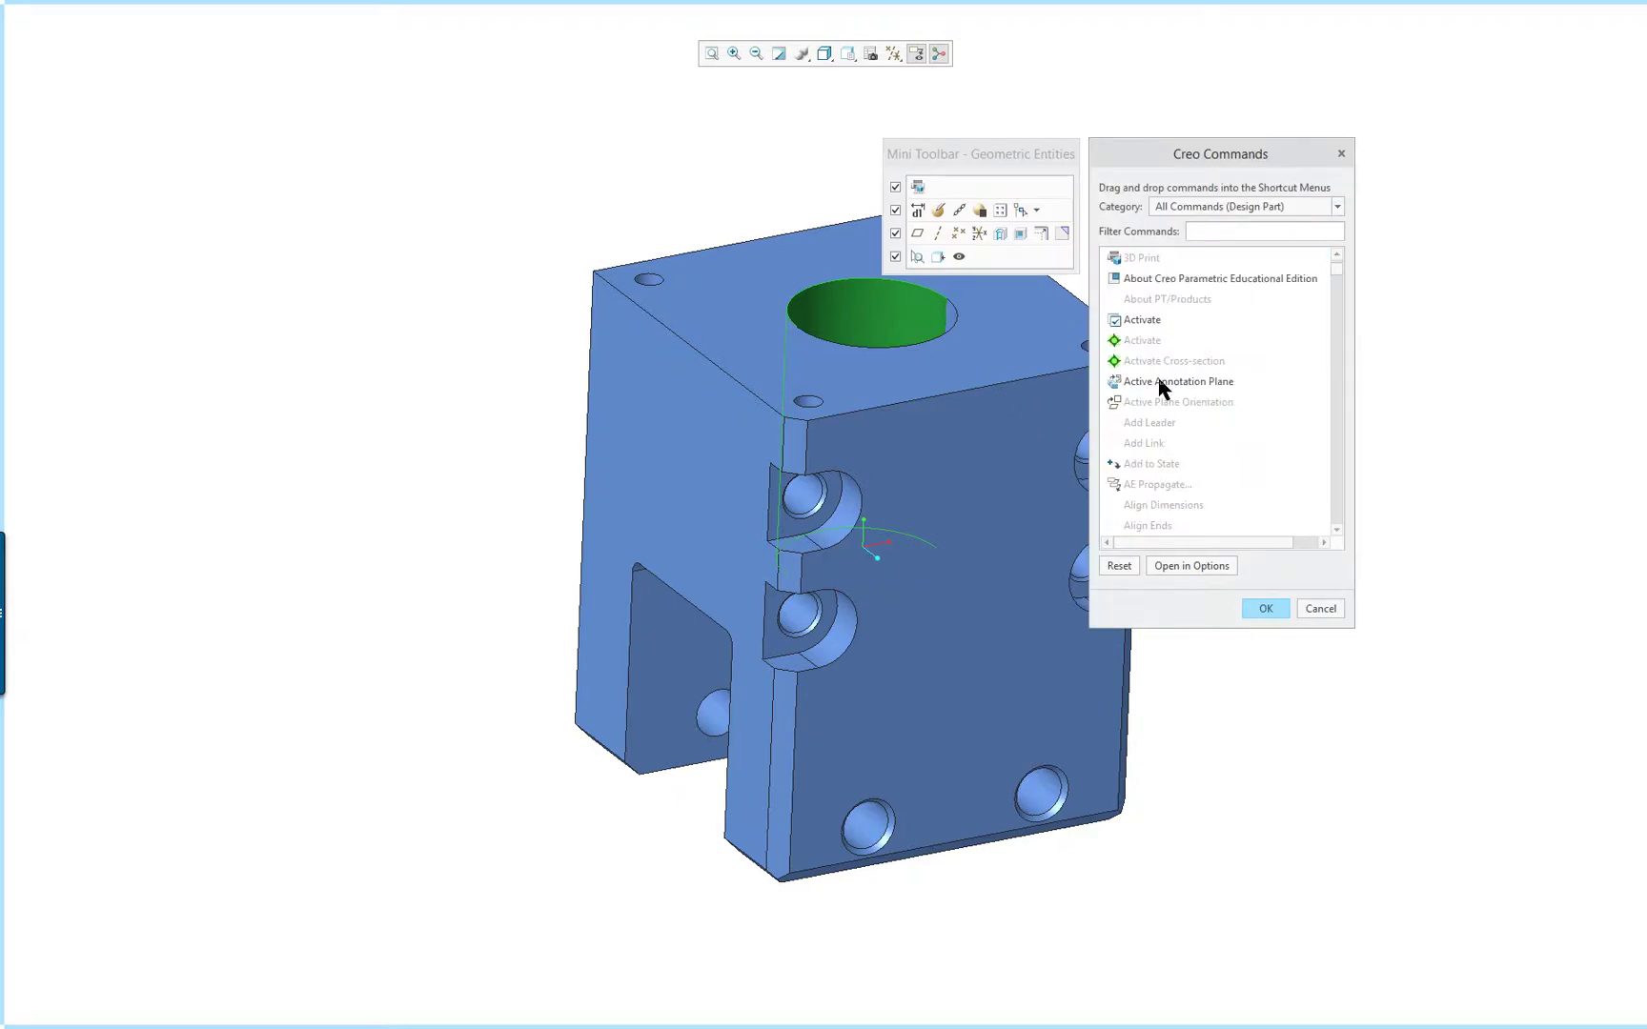
scroll(1159, 379, "down", 1)
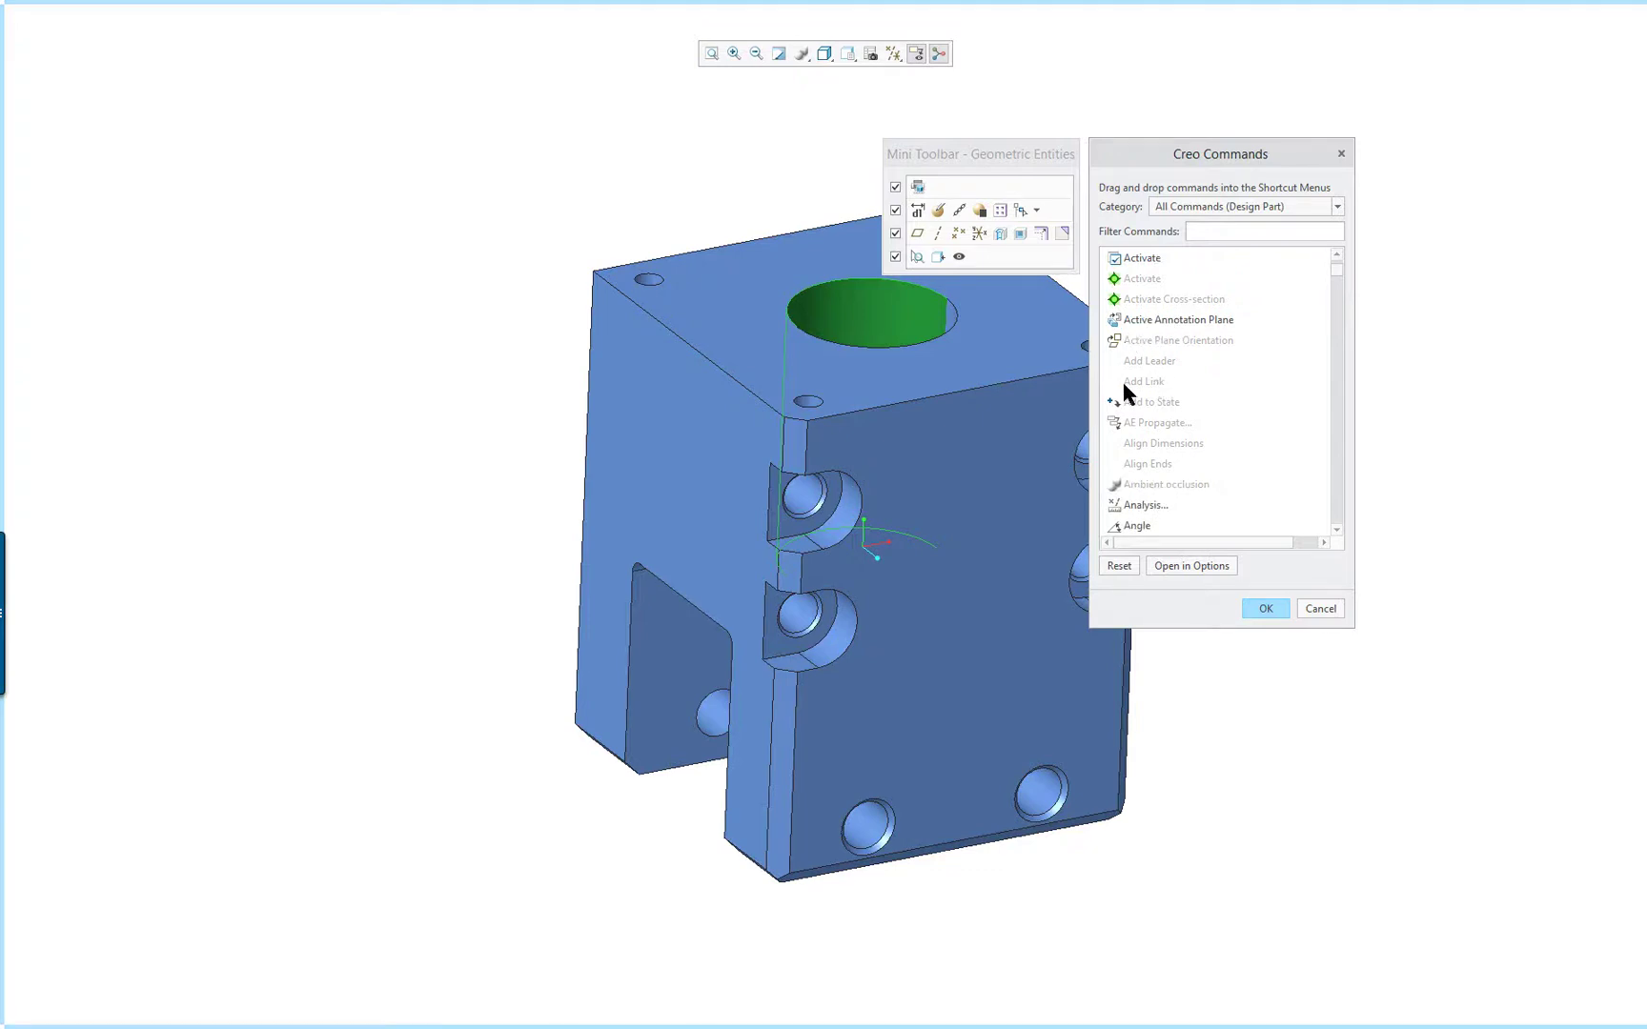
scroll(1125, 383, "down", 3)
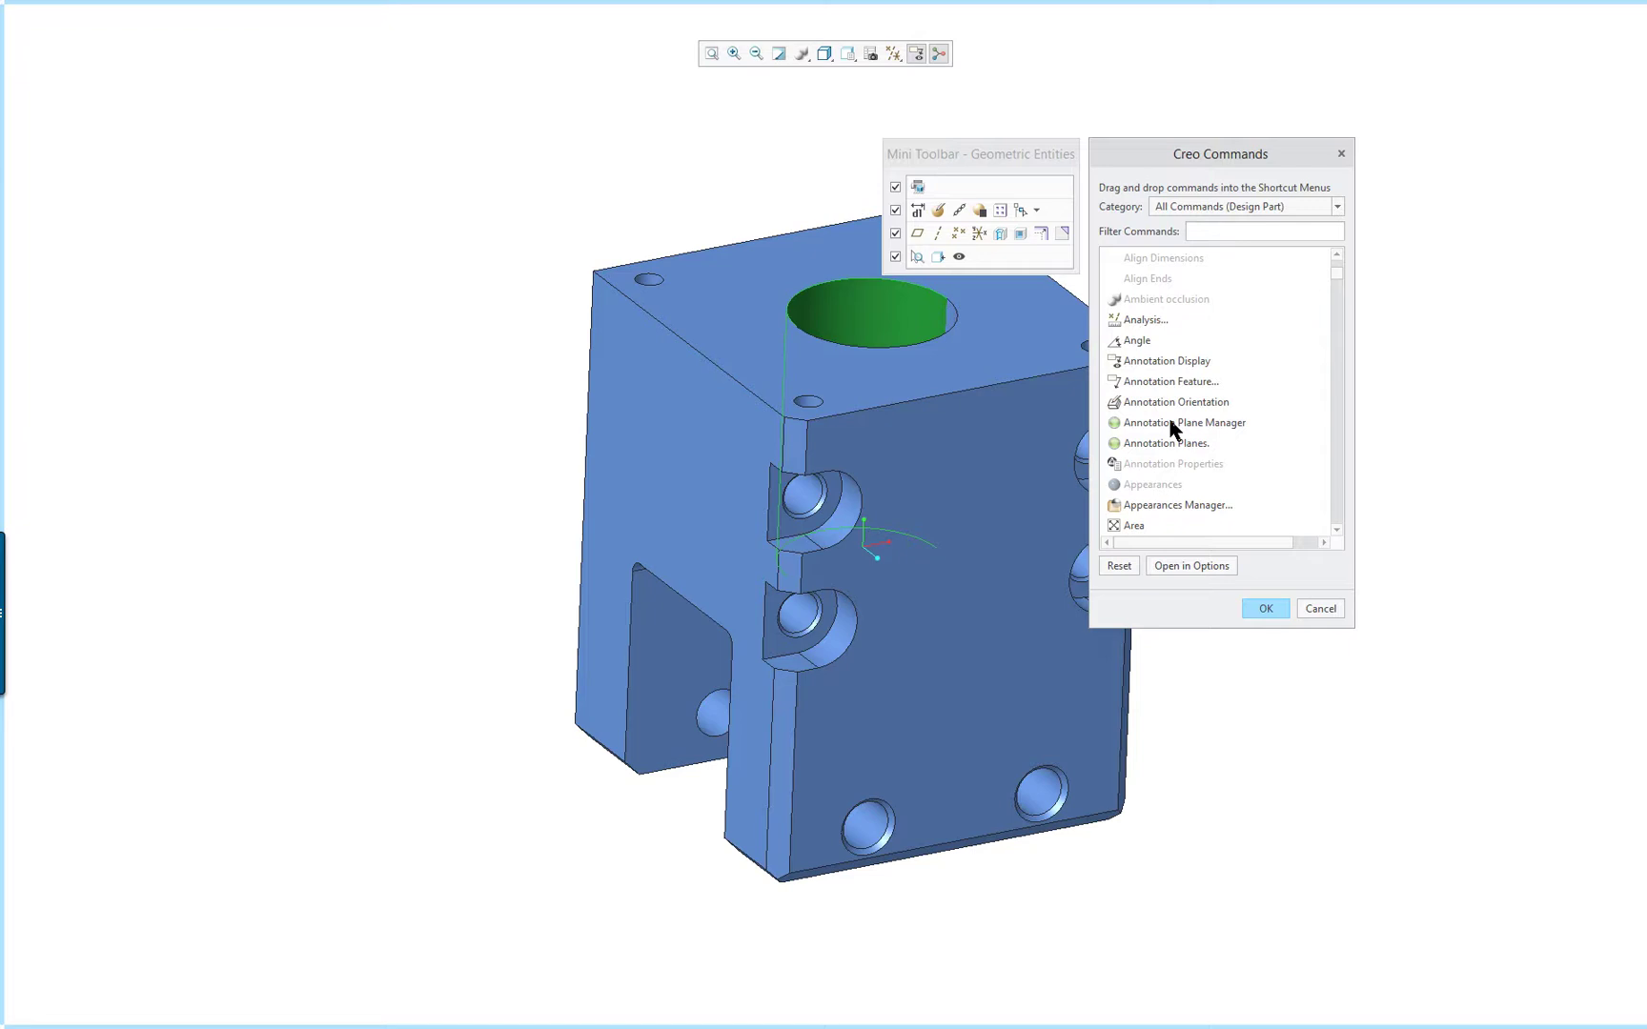
scroll(1170, 481, "down", 1)
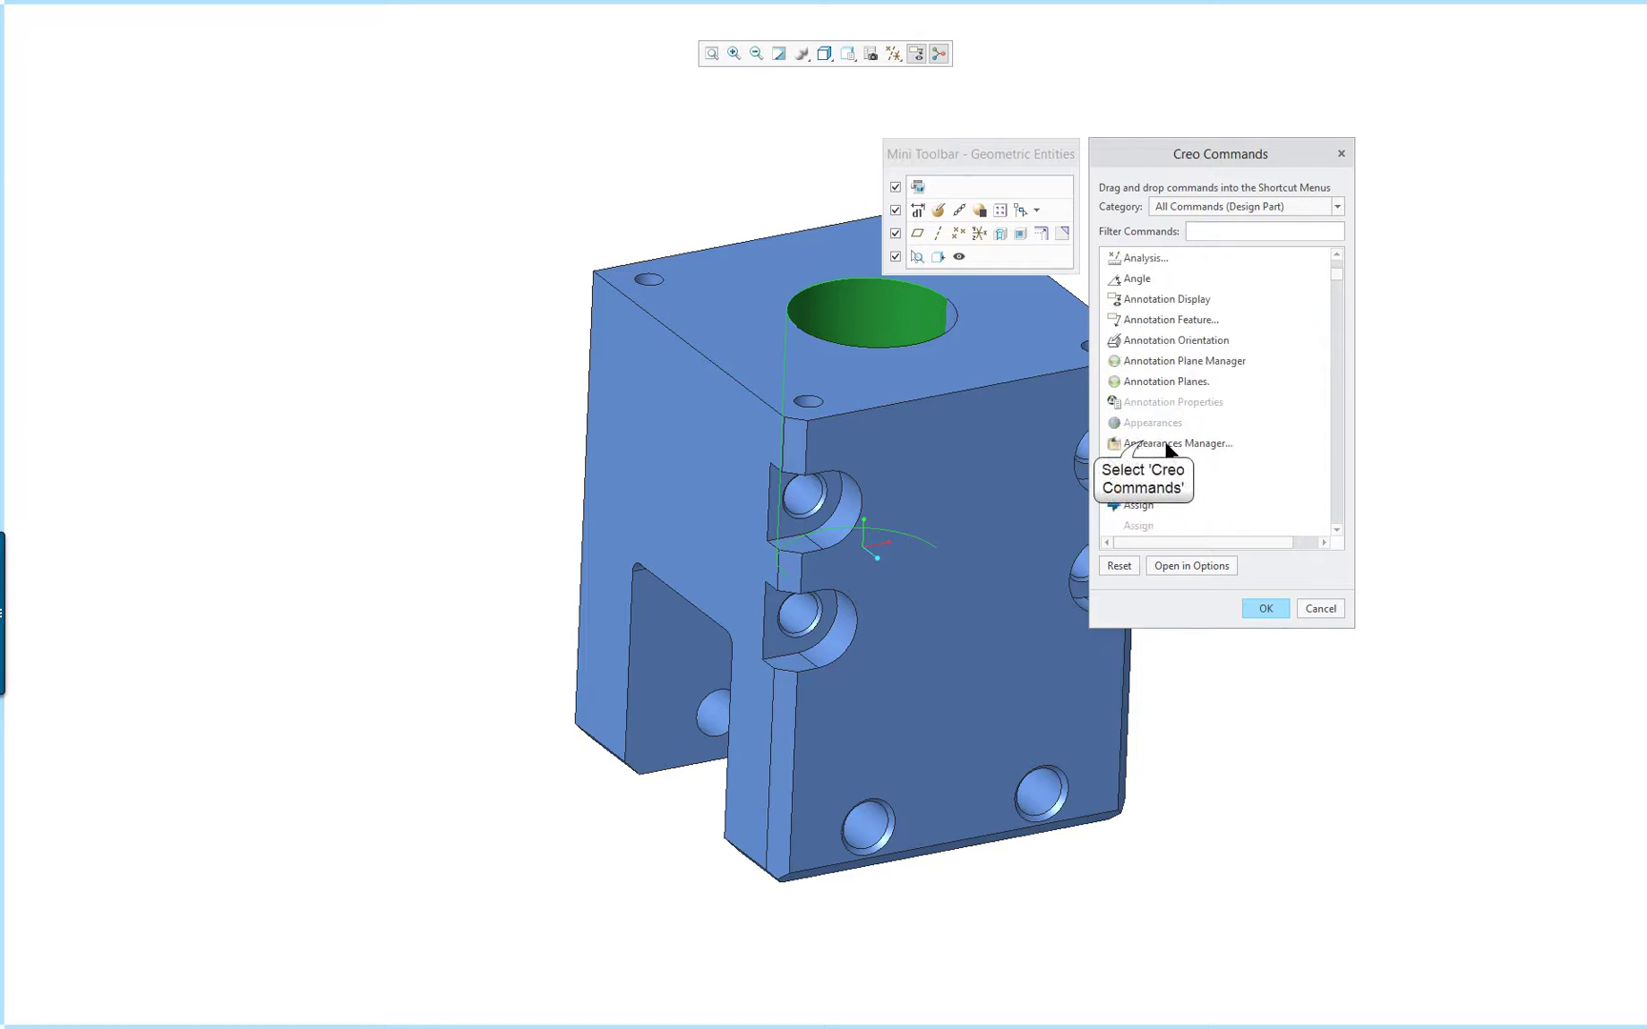
left_click(1144, 444)
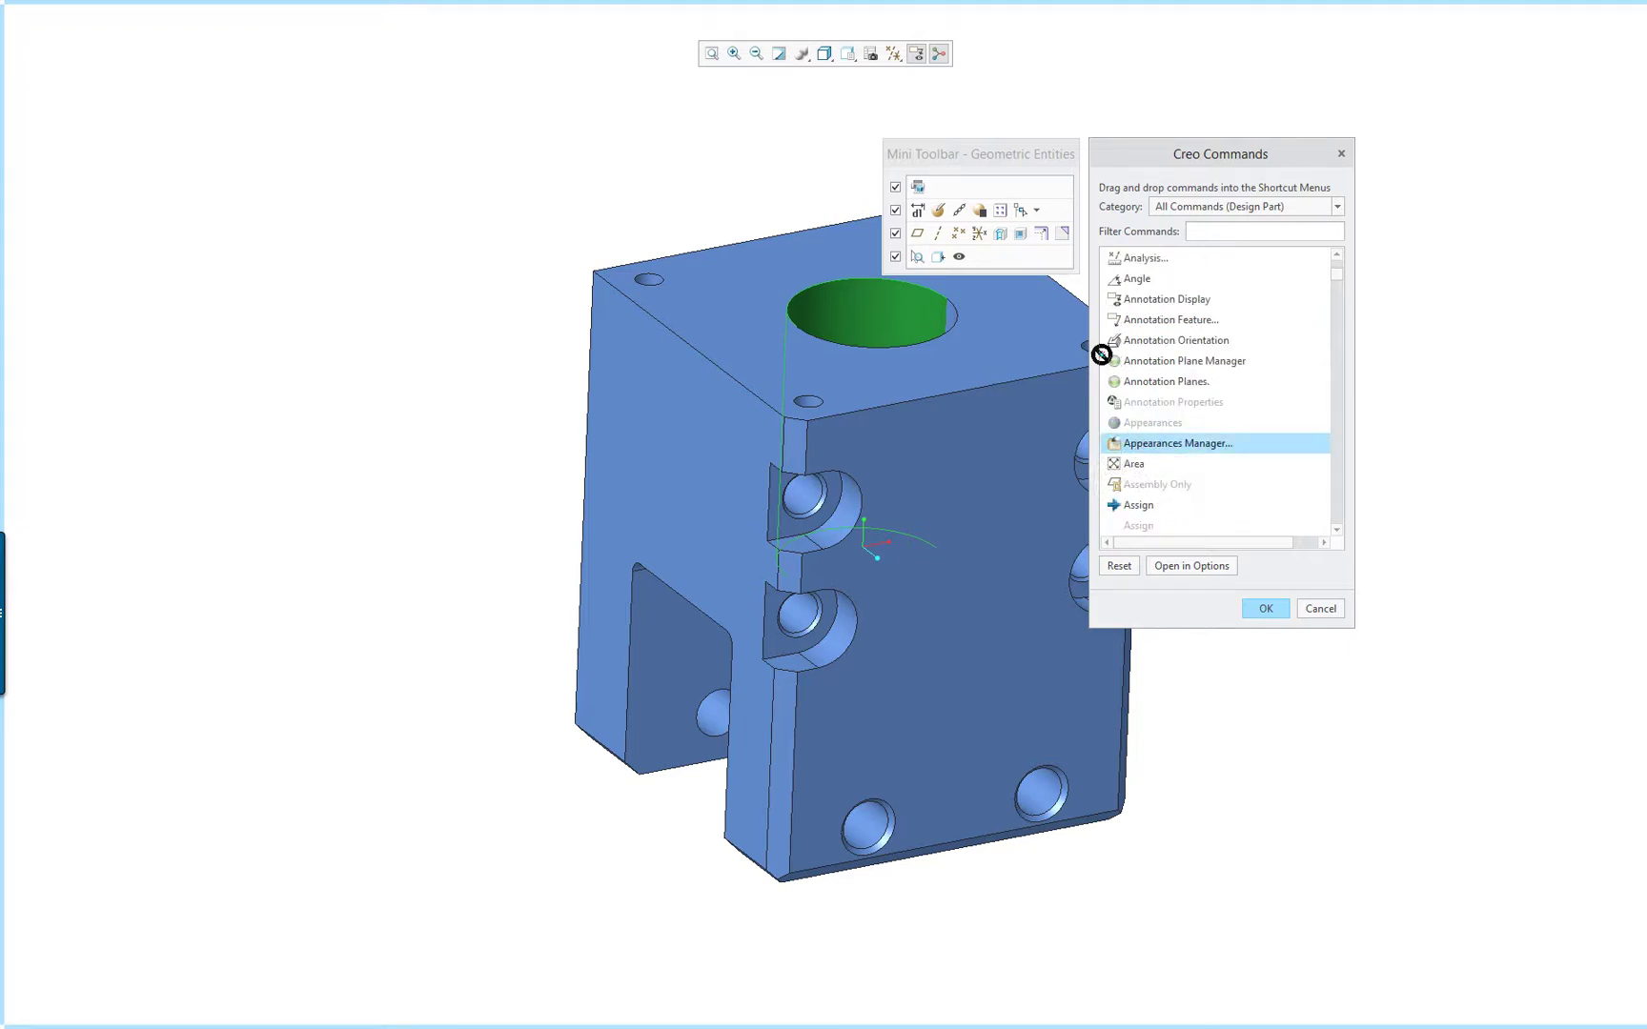
left_click_drag(1101, 354, 990, 237)
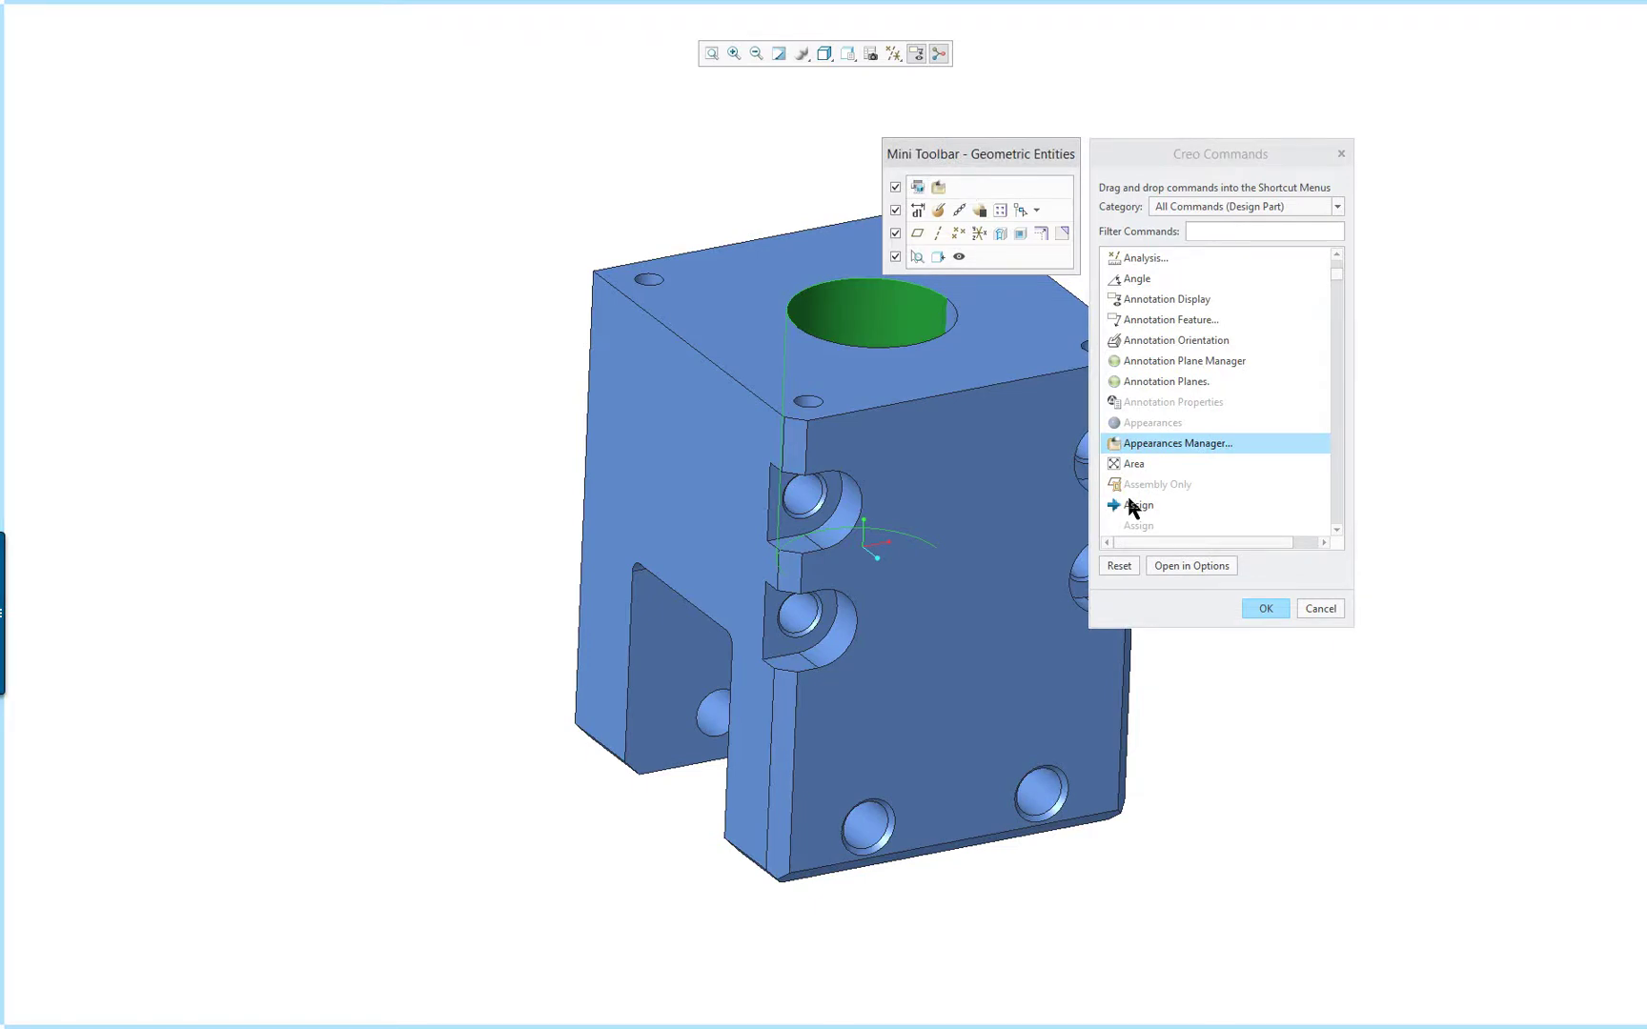
scroll(1132, 505, "down", 5)
scroll(1134, 505, "down", 4)
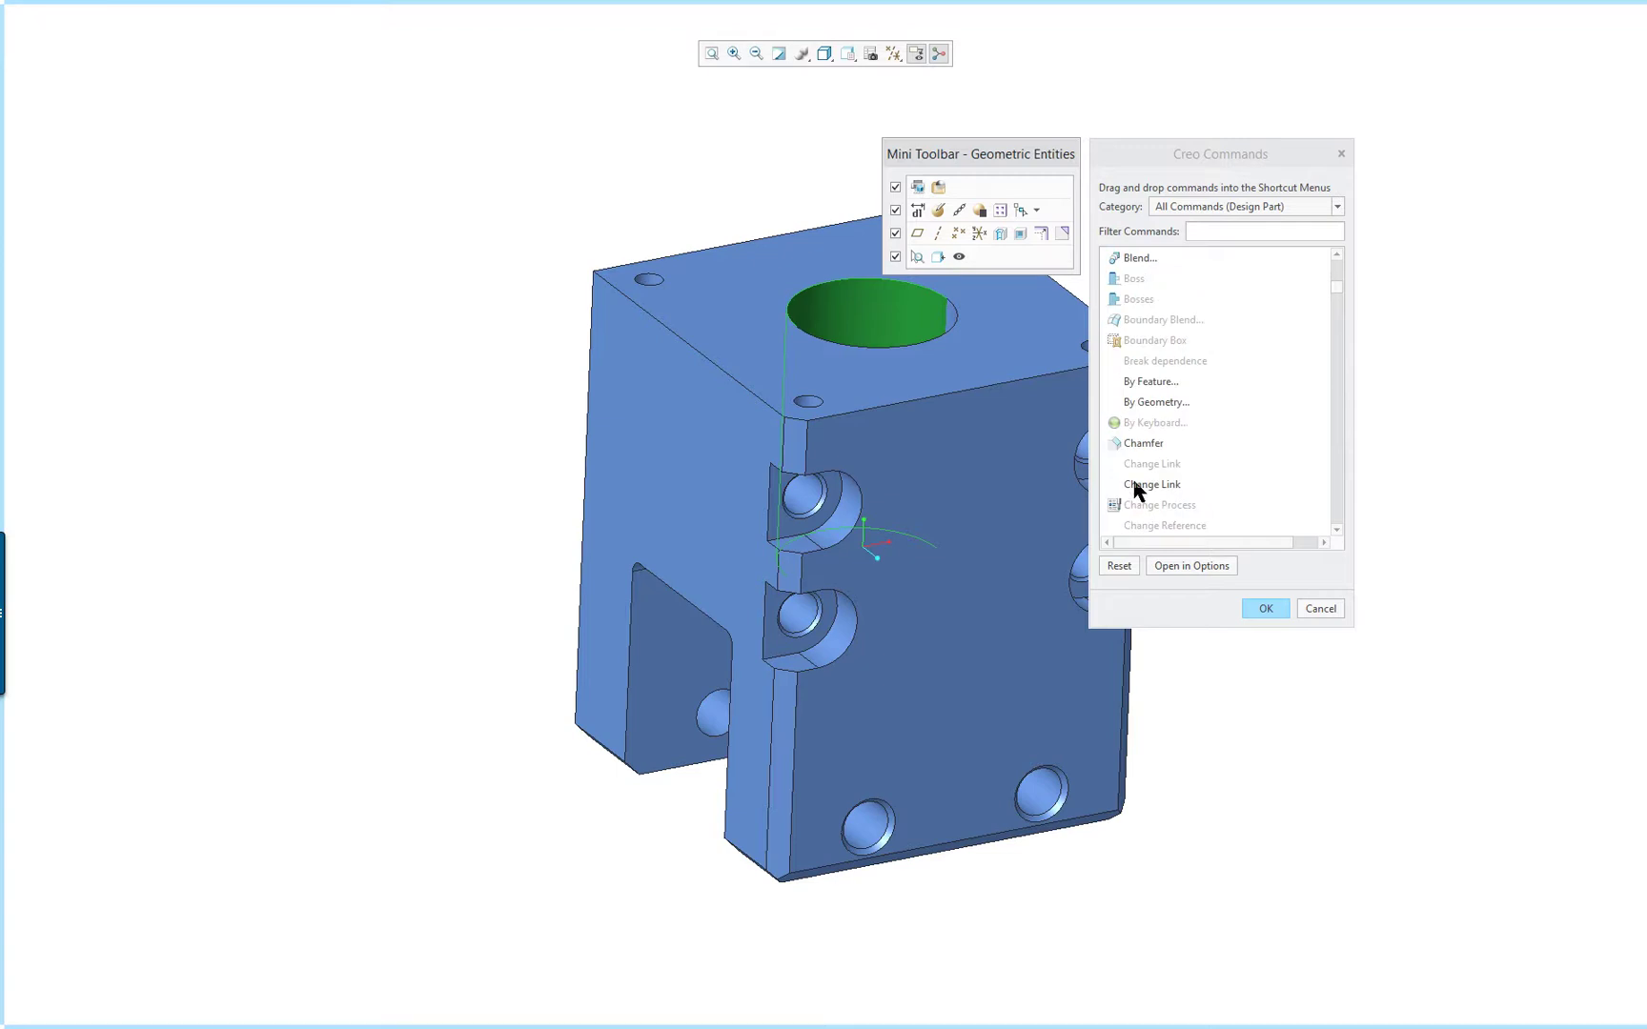
scroll(1184, 482, "down", 4)
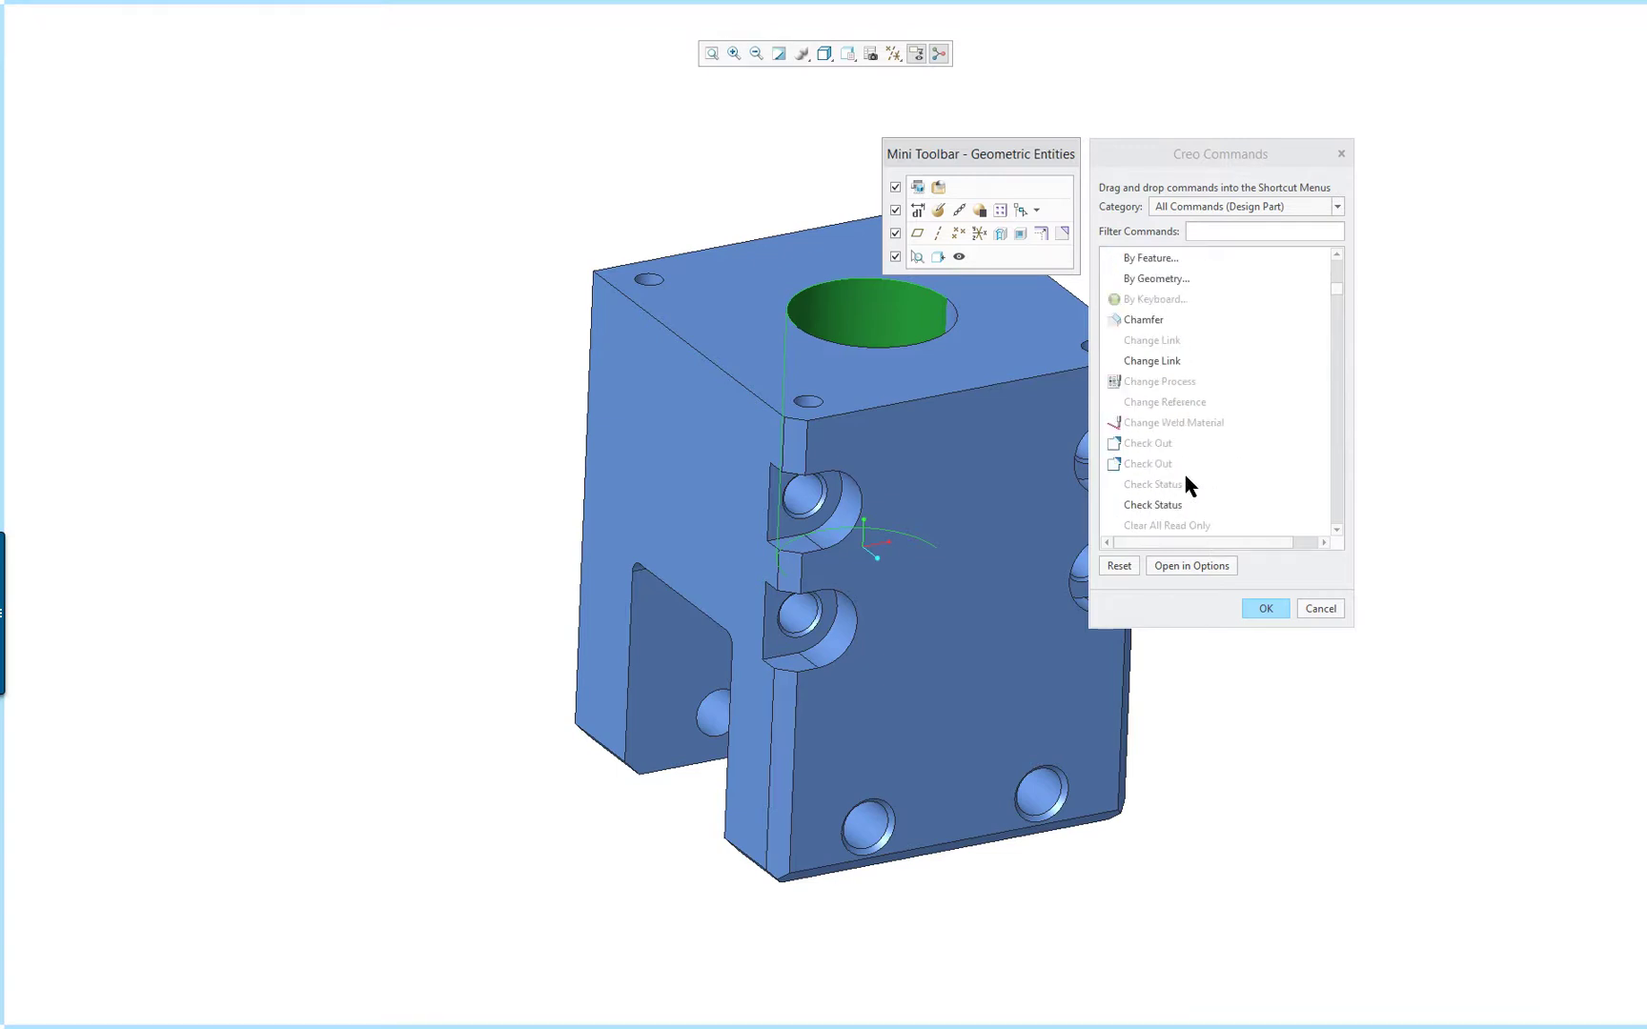
scroll(1187, 438, "down", 5)
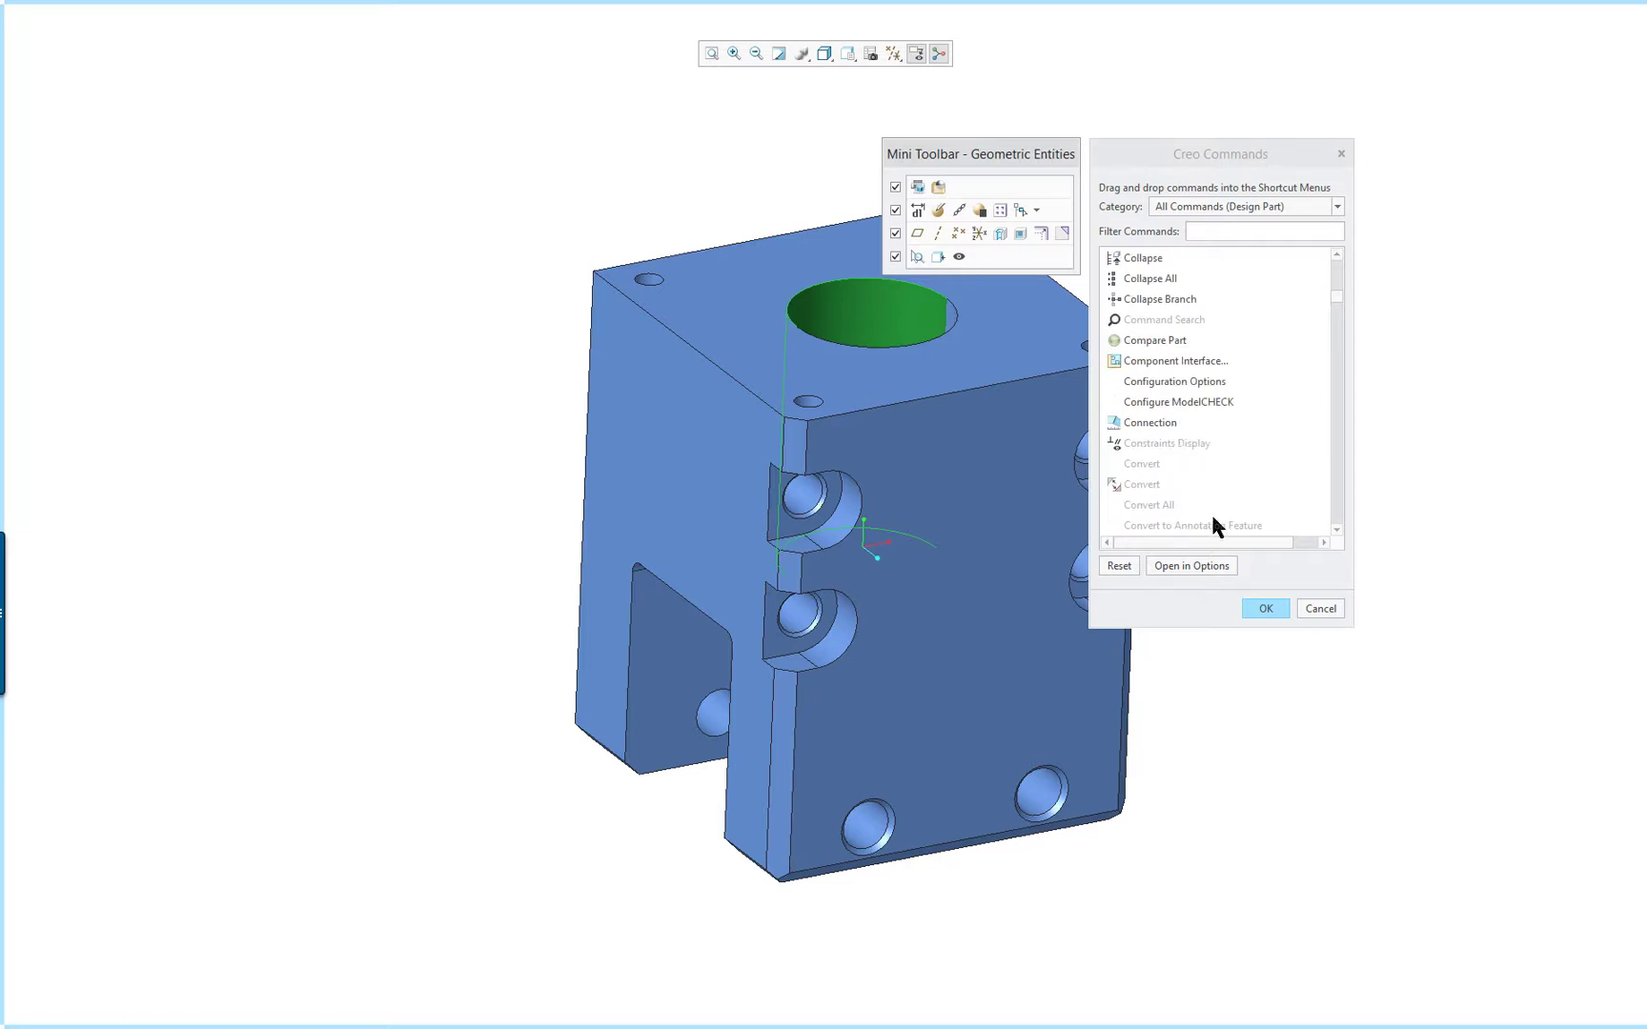
left_click(1267, 609)
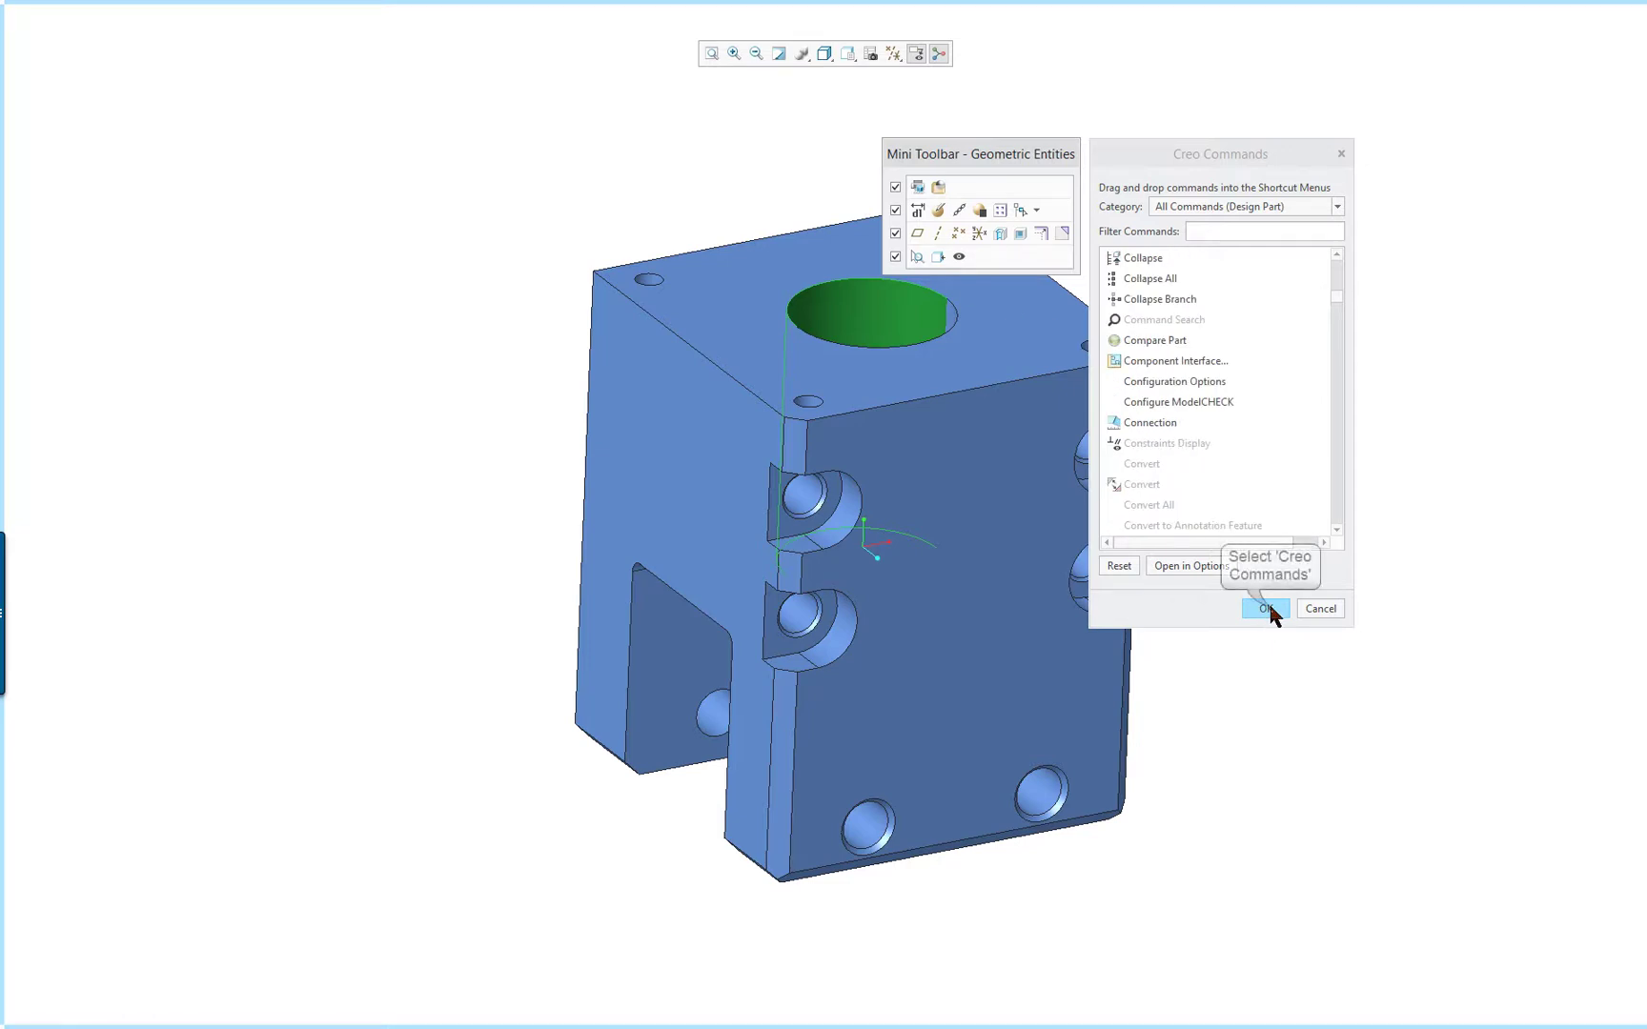
Open the Appearances Manager from the selected bore's context commands, then close it without changes.
left_click(920, 326)
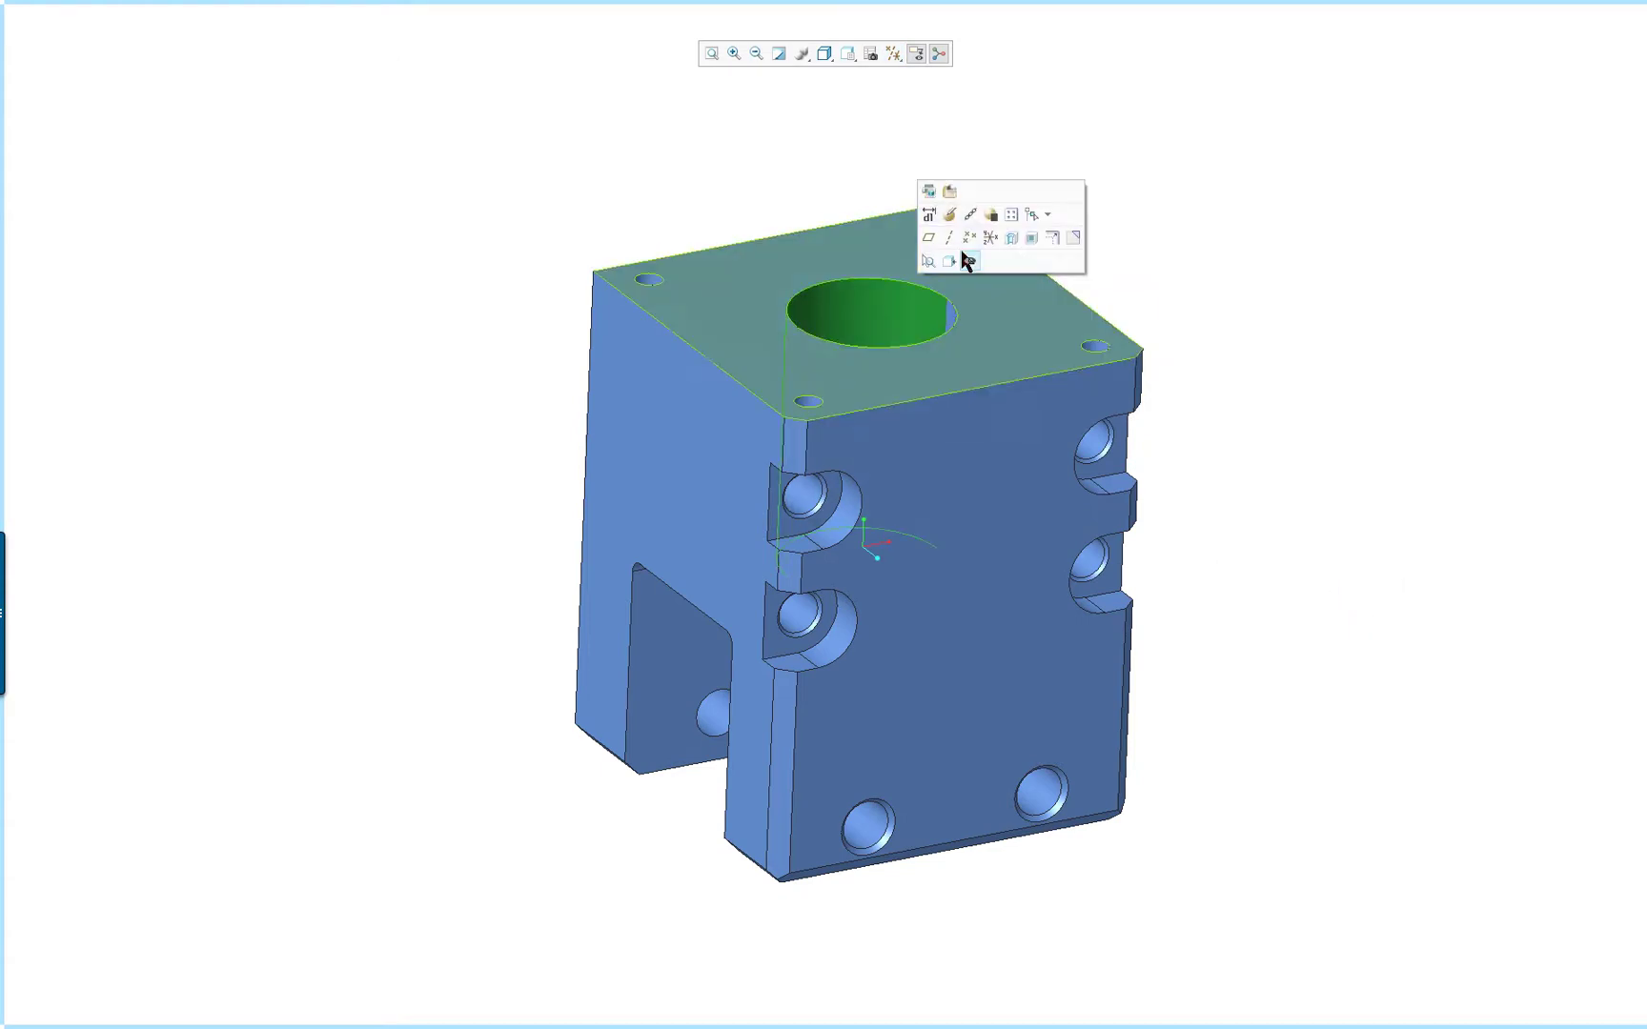
left_click(952, 191)
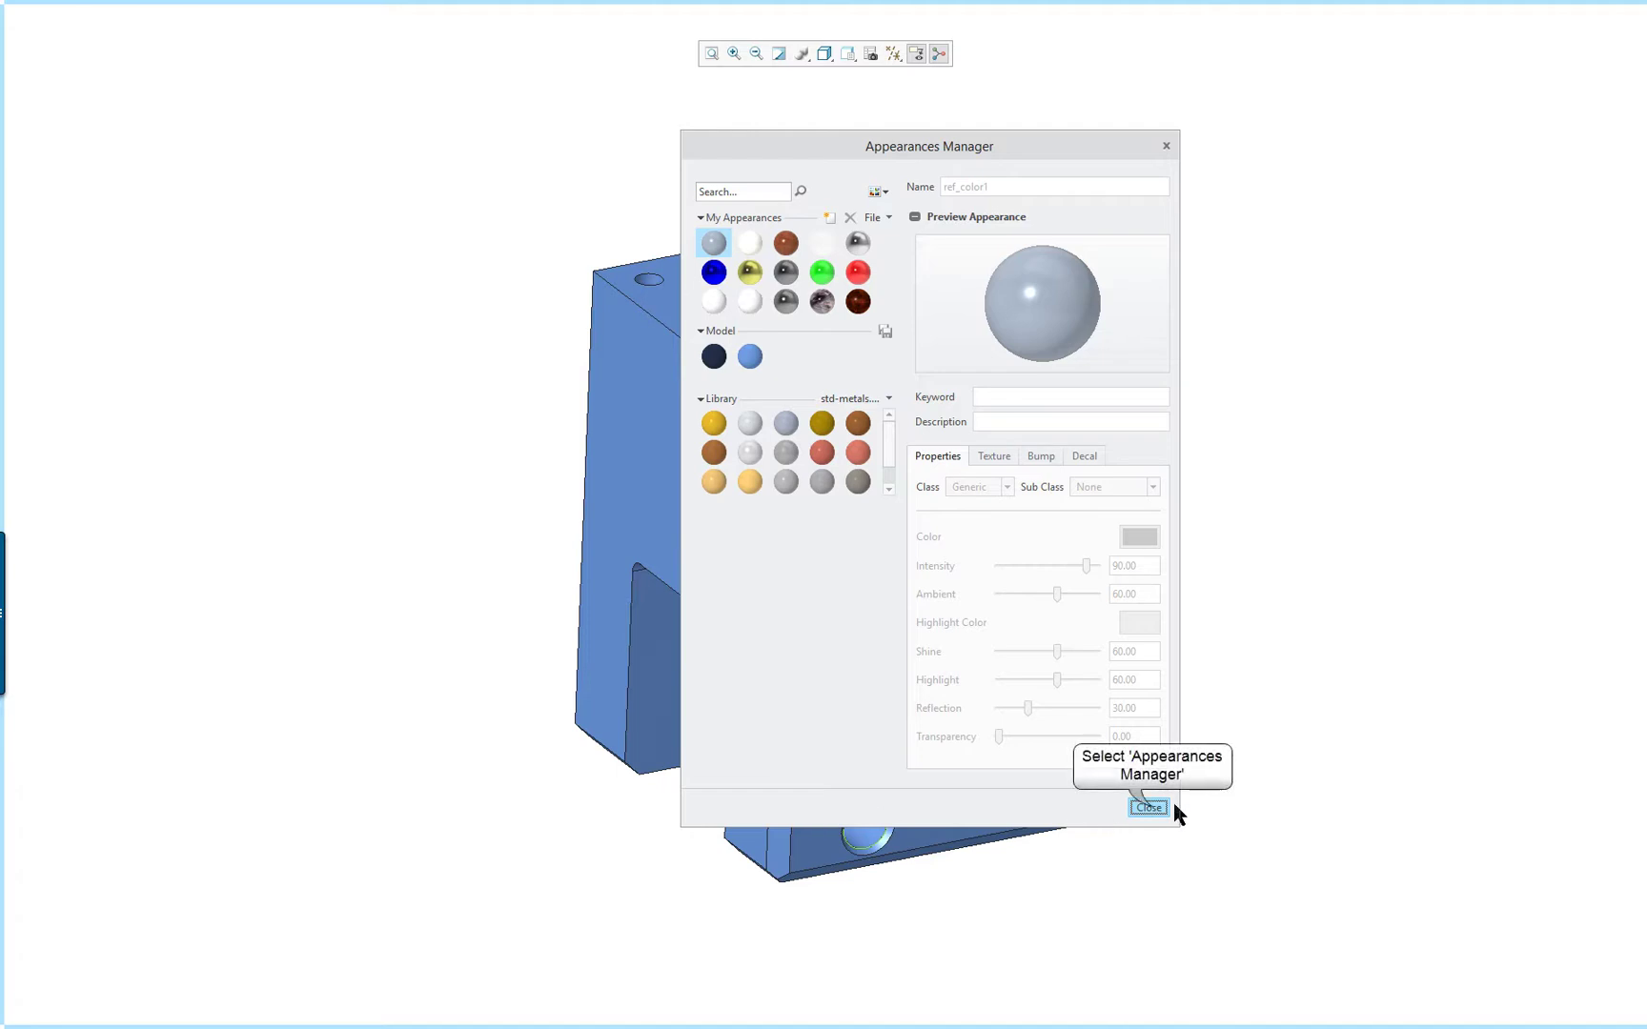
left_click(1149, 807)
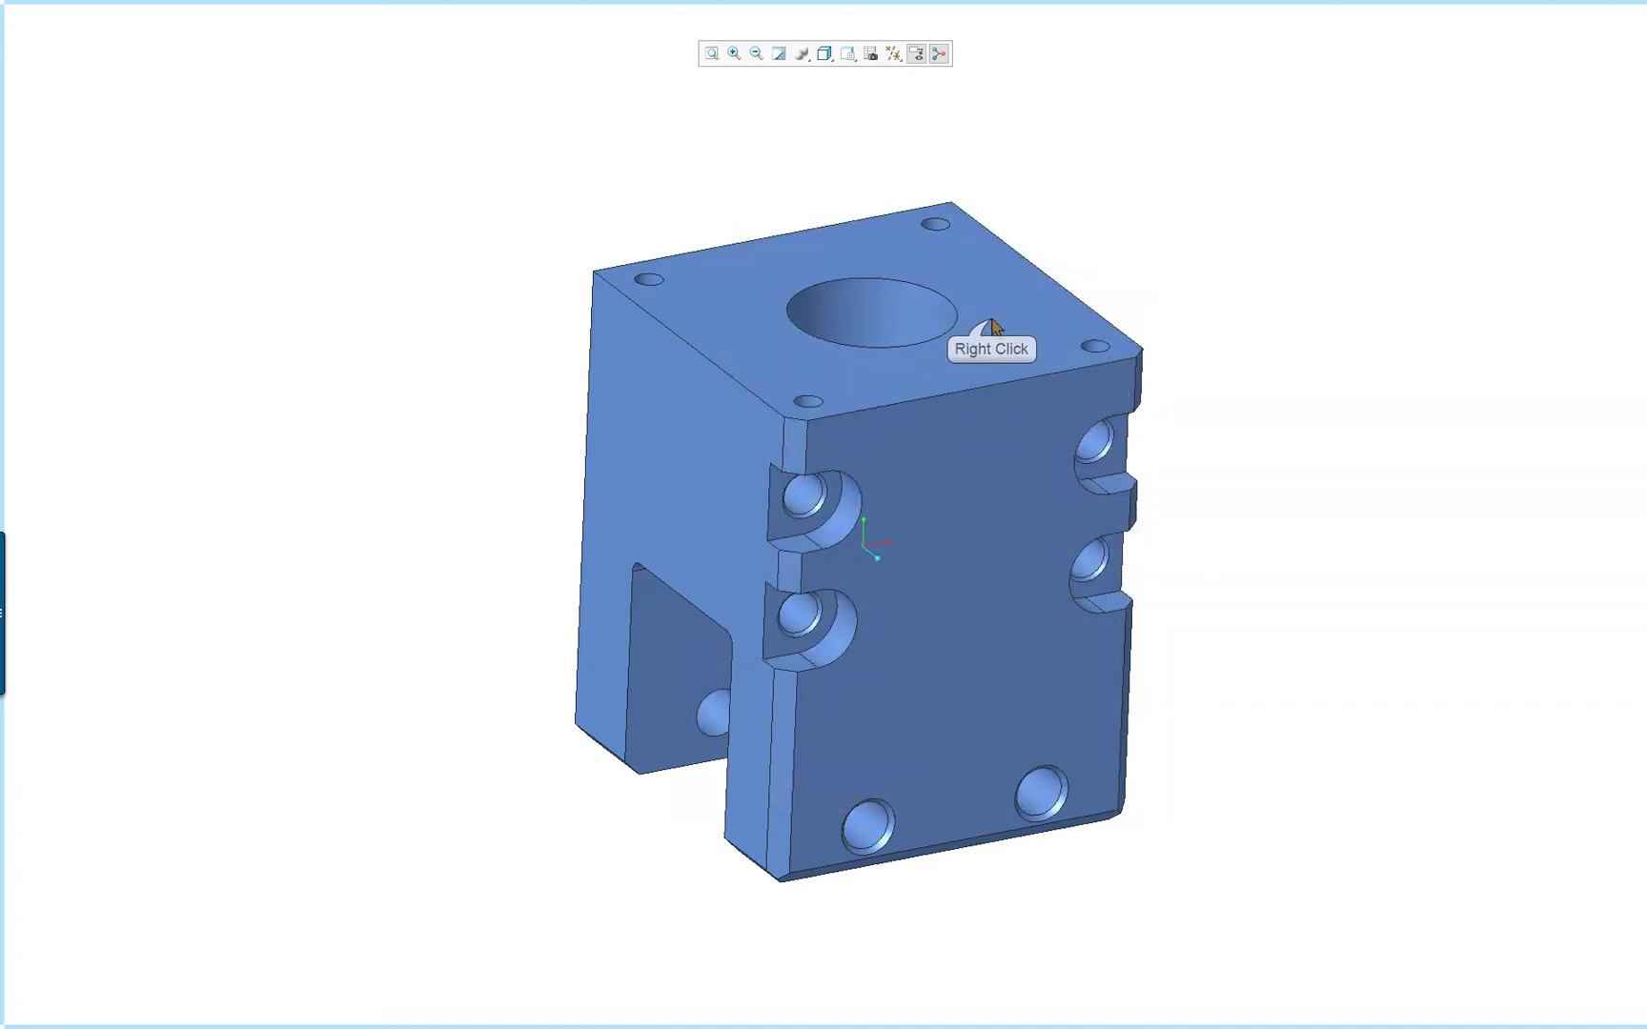
Select the block's front face and remove the Appearances Manager command from its mini toolbar, accepting the customization.
left_click(995, 429)
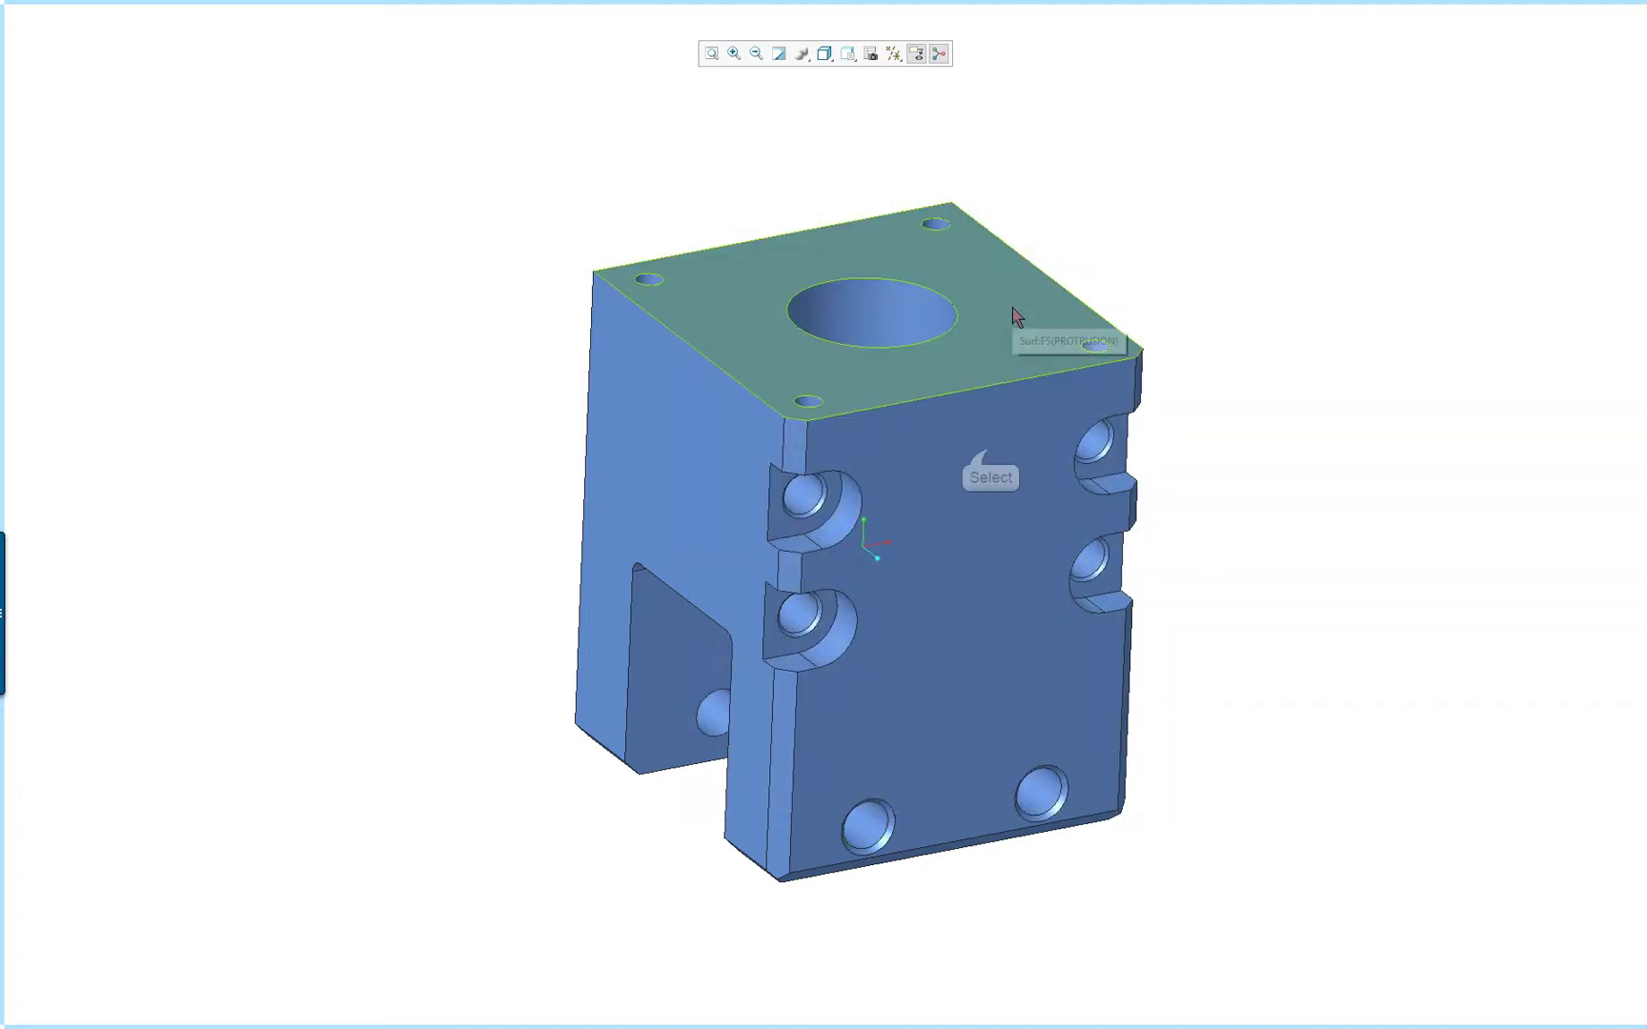
right_click(995, 424)
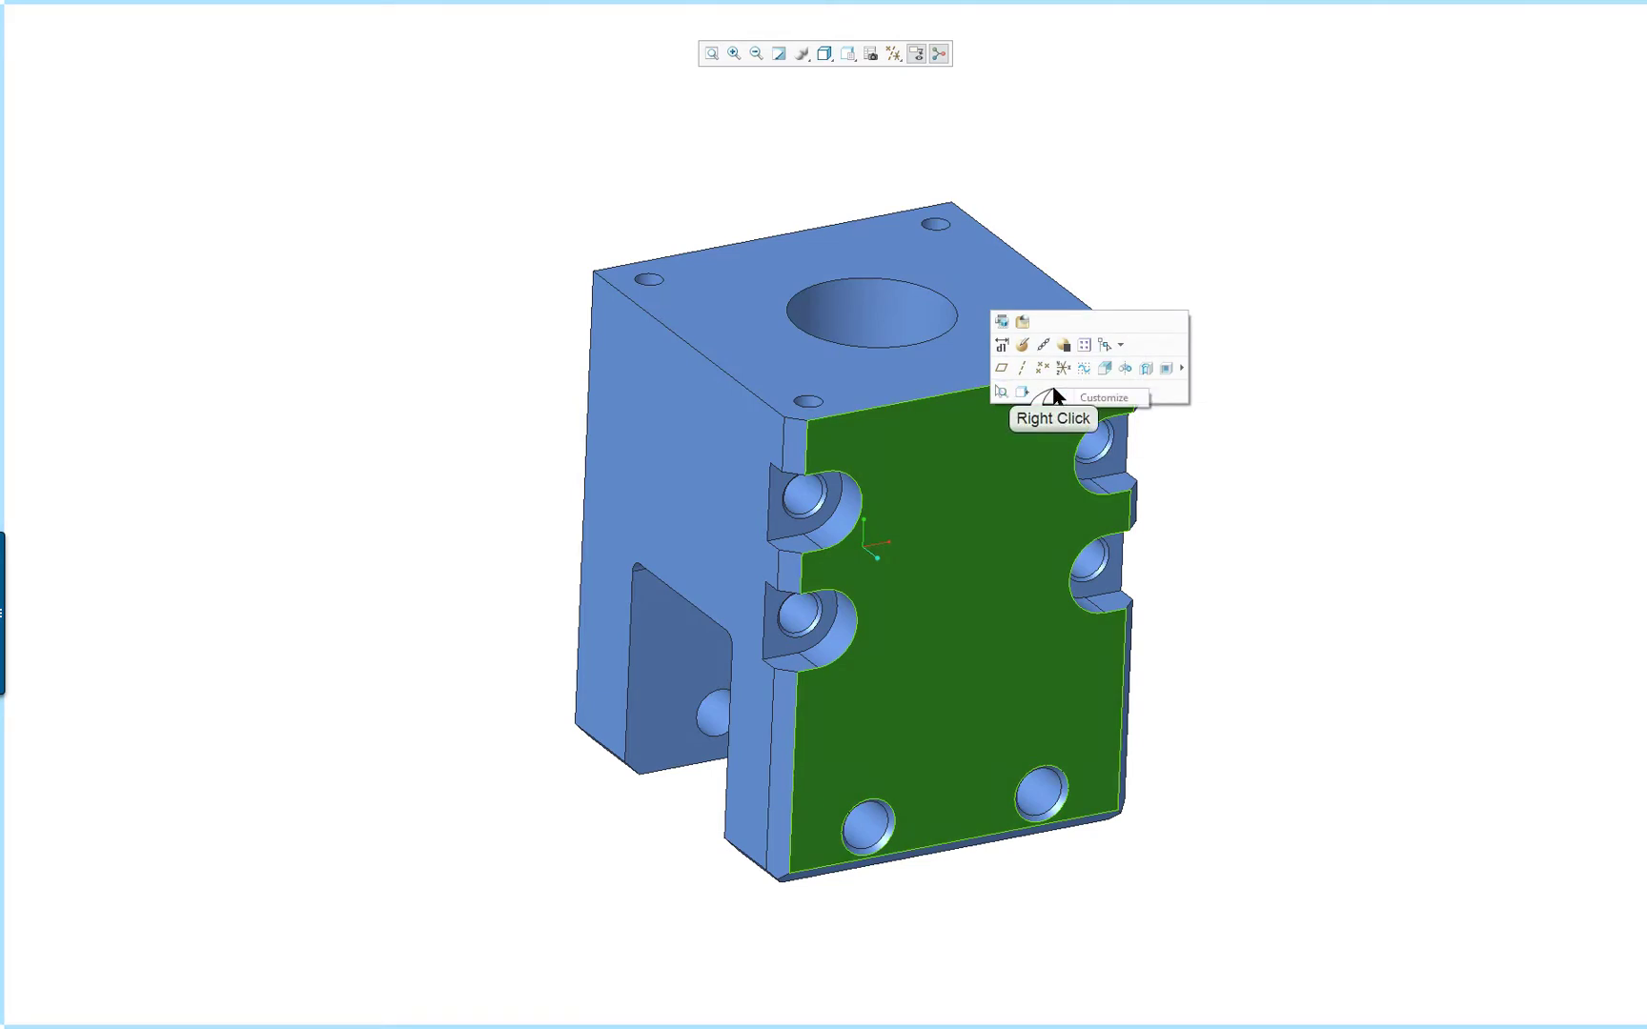
left_click(1117, 402)
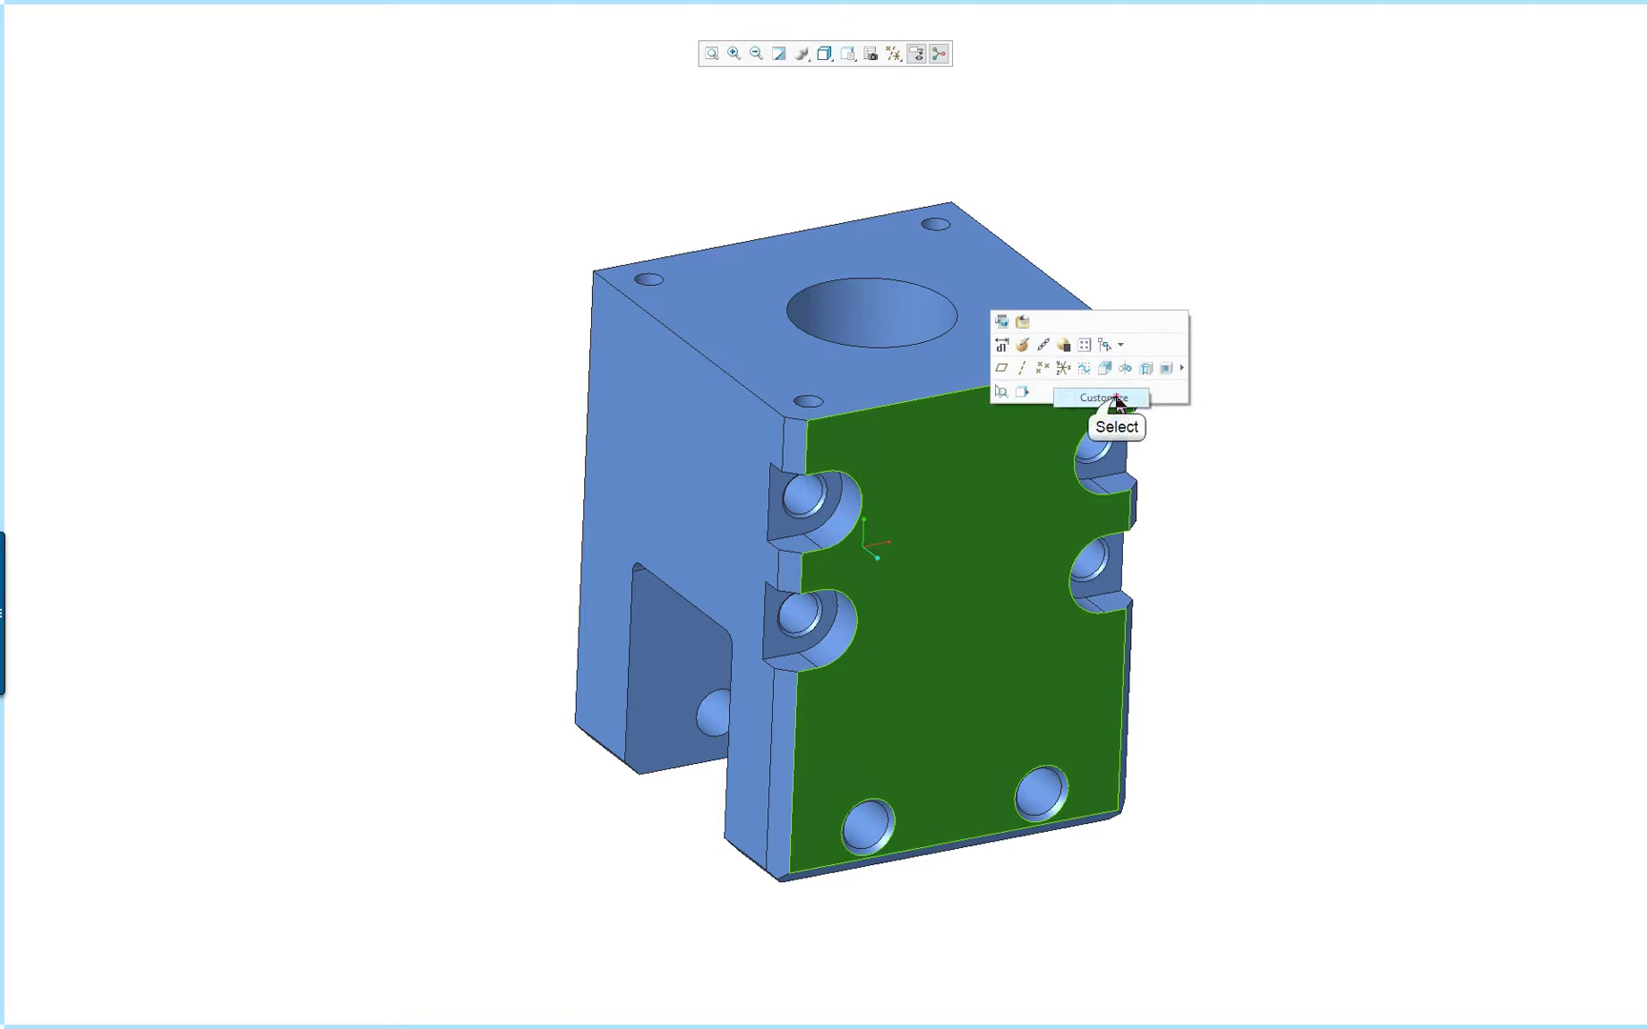
left_click(1018, 321)
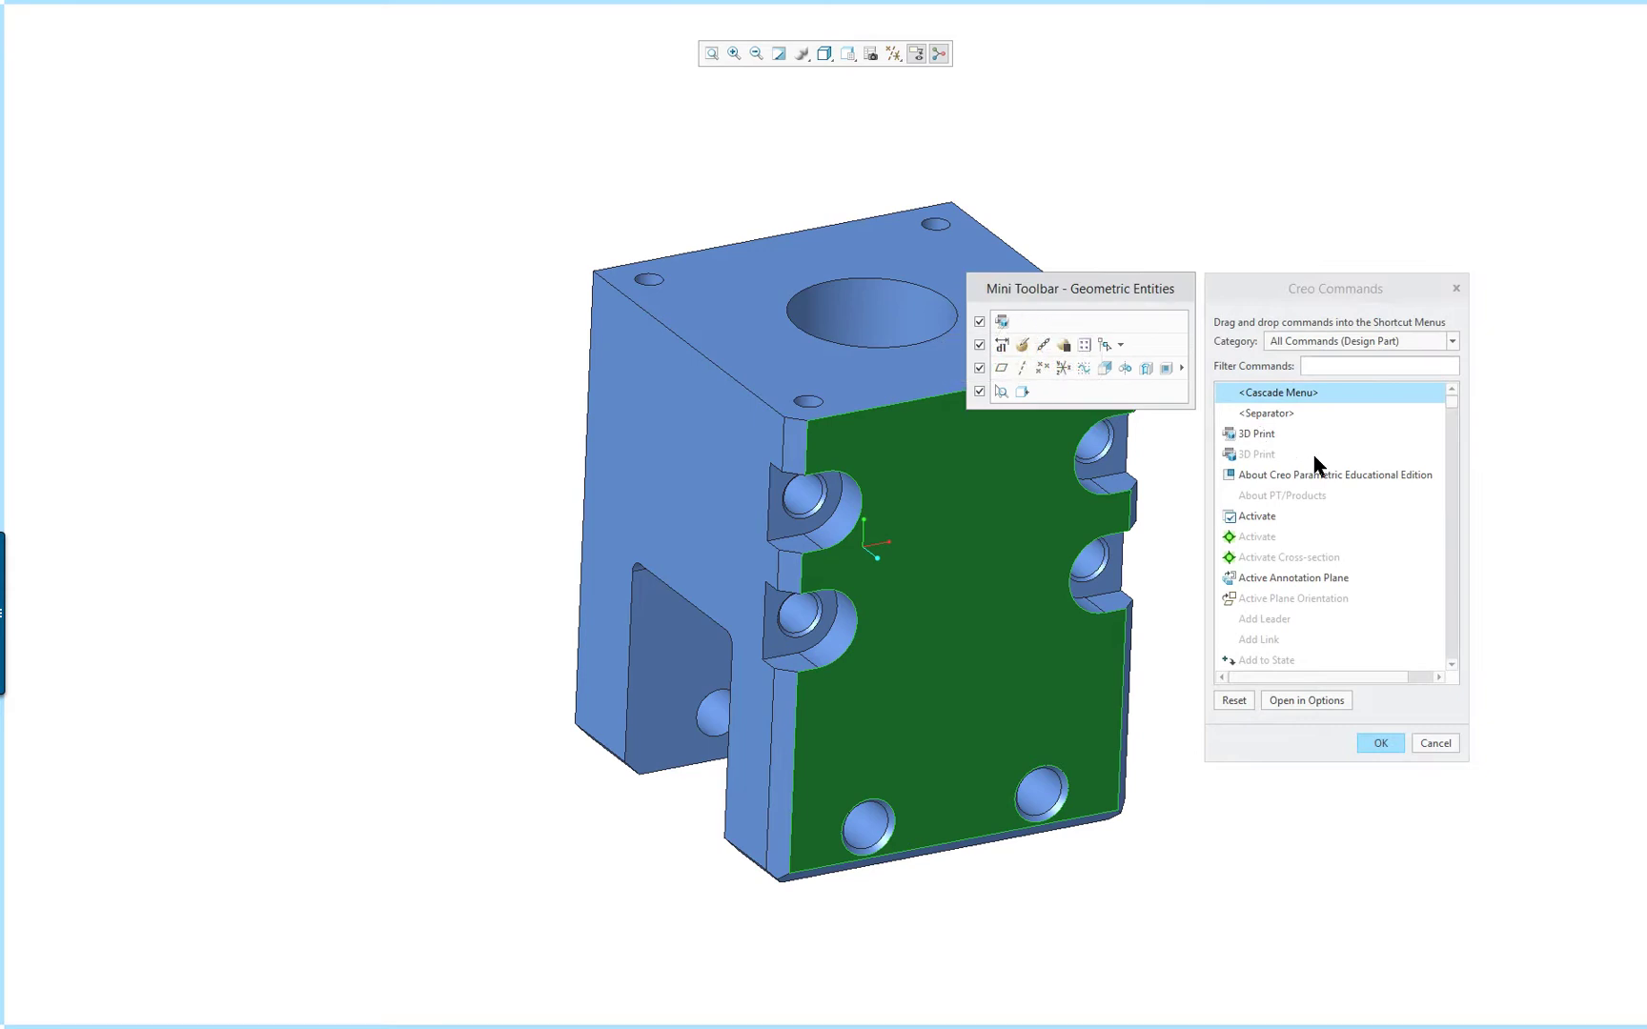
left_click(1388, 742)
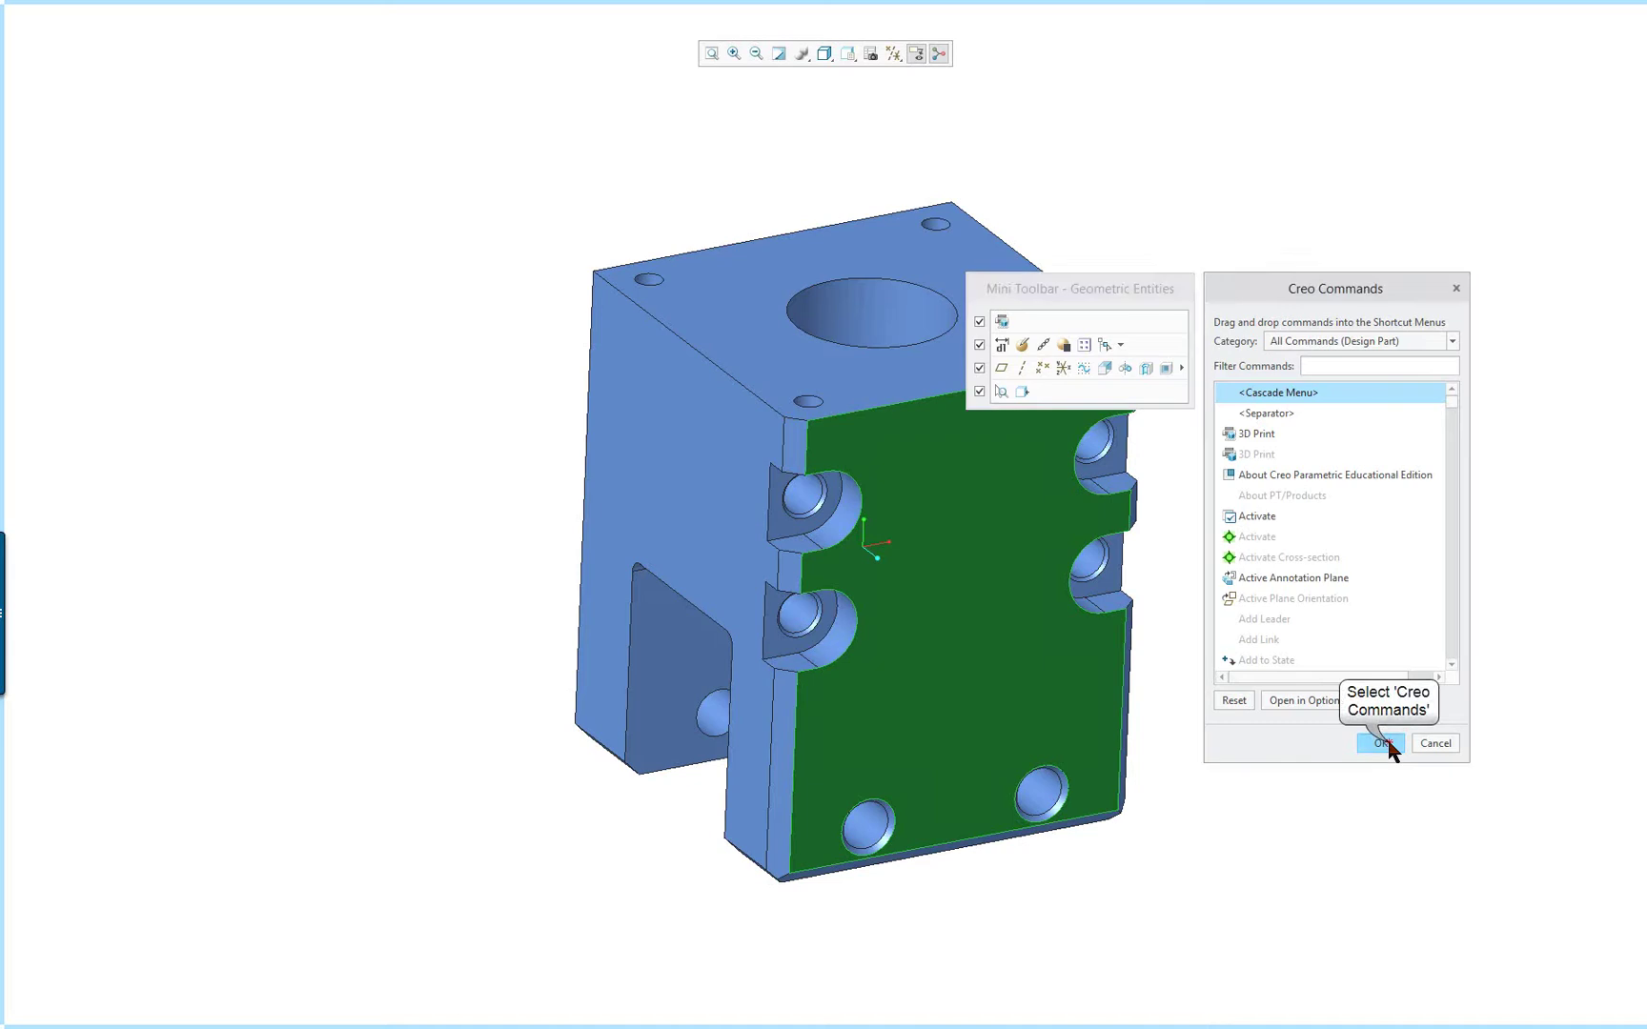
Orbit the part and inspect the context commands for the selected front face, then dismiss them and clear the selection.
middle_click_drag(1259, 710, 708, 640)
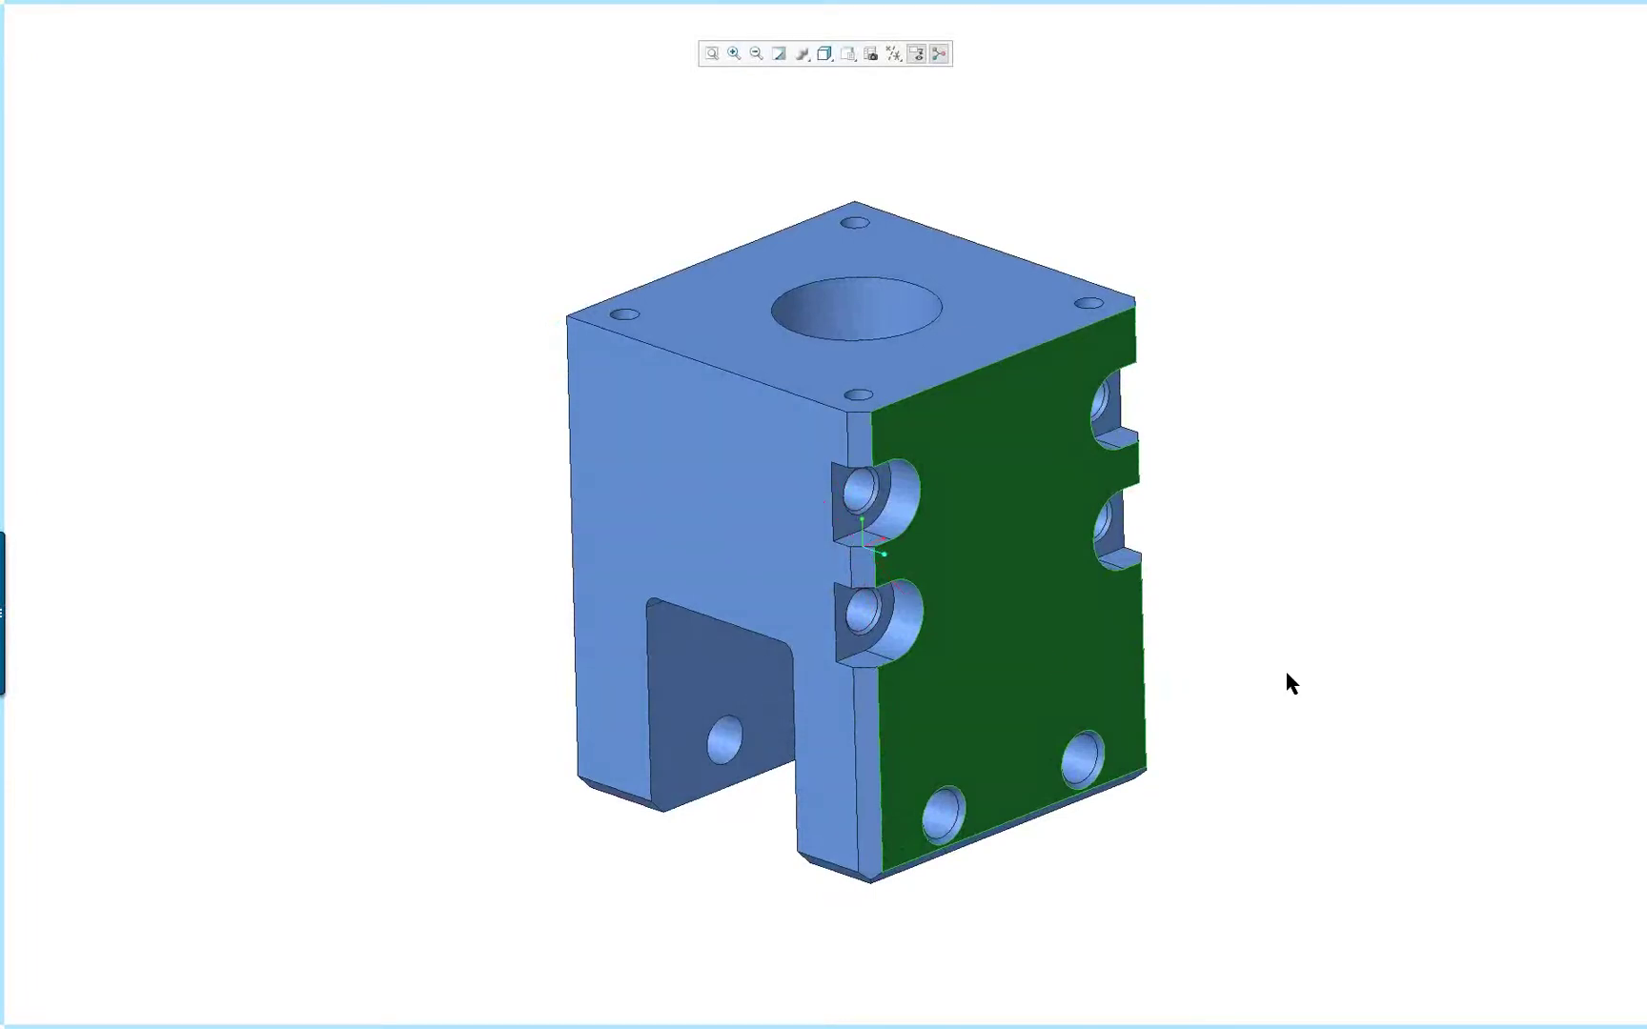
mouse_move(1019, 631)
middle_mouse_down()
mouse_move(1073, 592)
mouse_move(1032, 616)
middle_mouse_up()
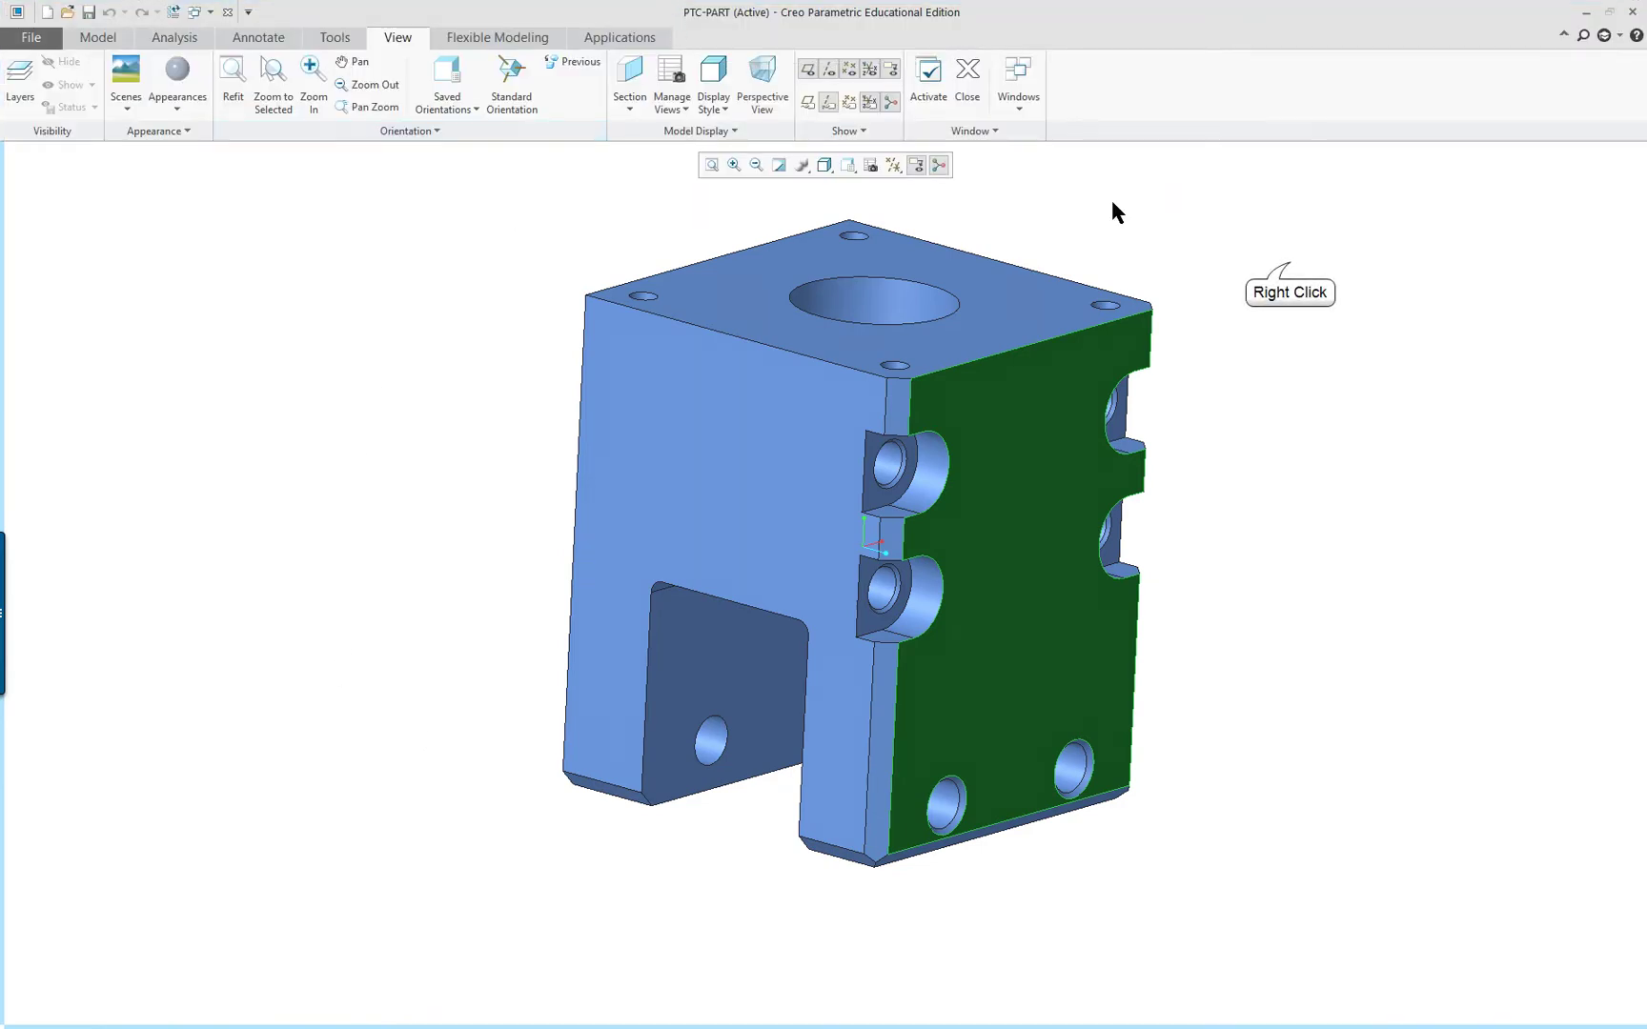
right_click(1289, 259)
left_click(1282, 335)
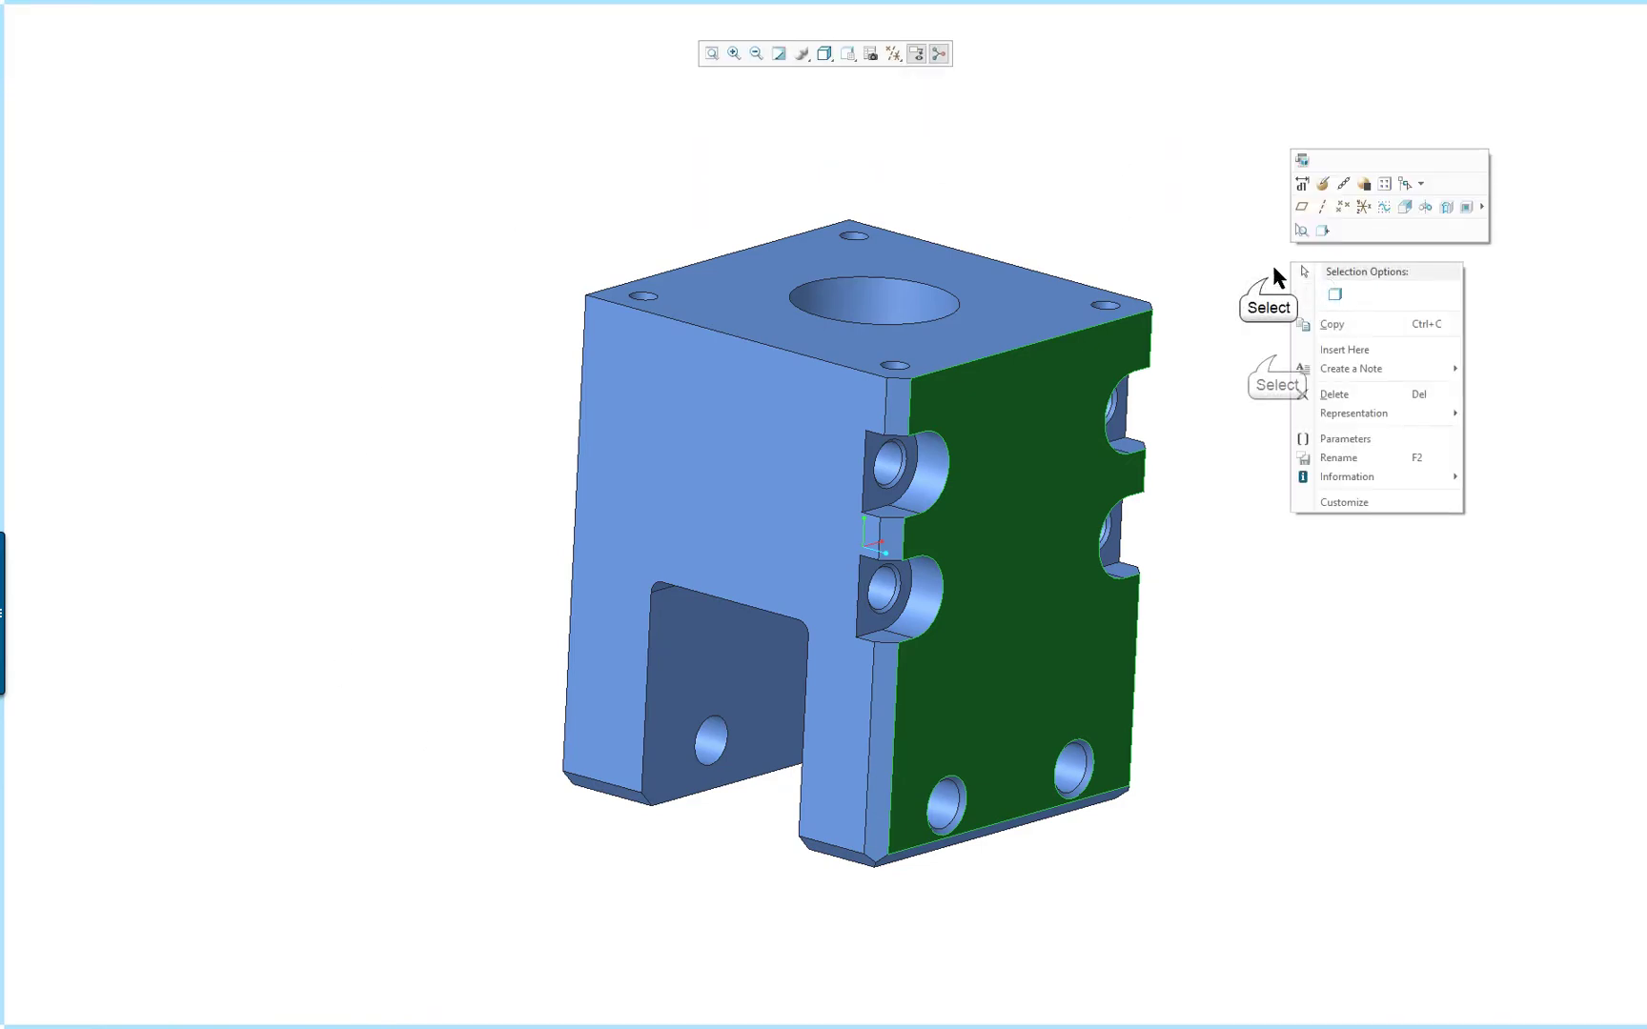
Rotate the part to another angle, then restore its standard orientation.
right_click_drag(1168, 386, 1016, 379)
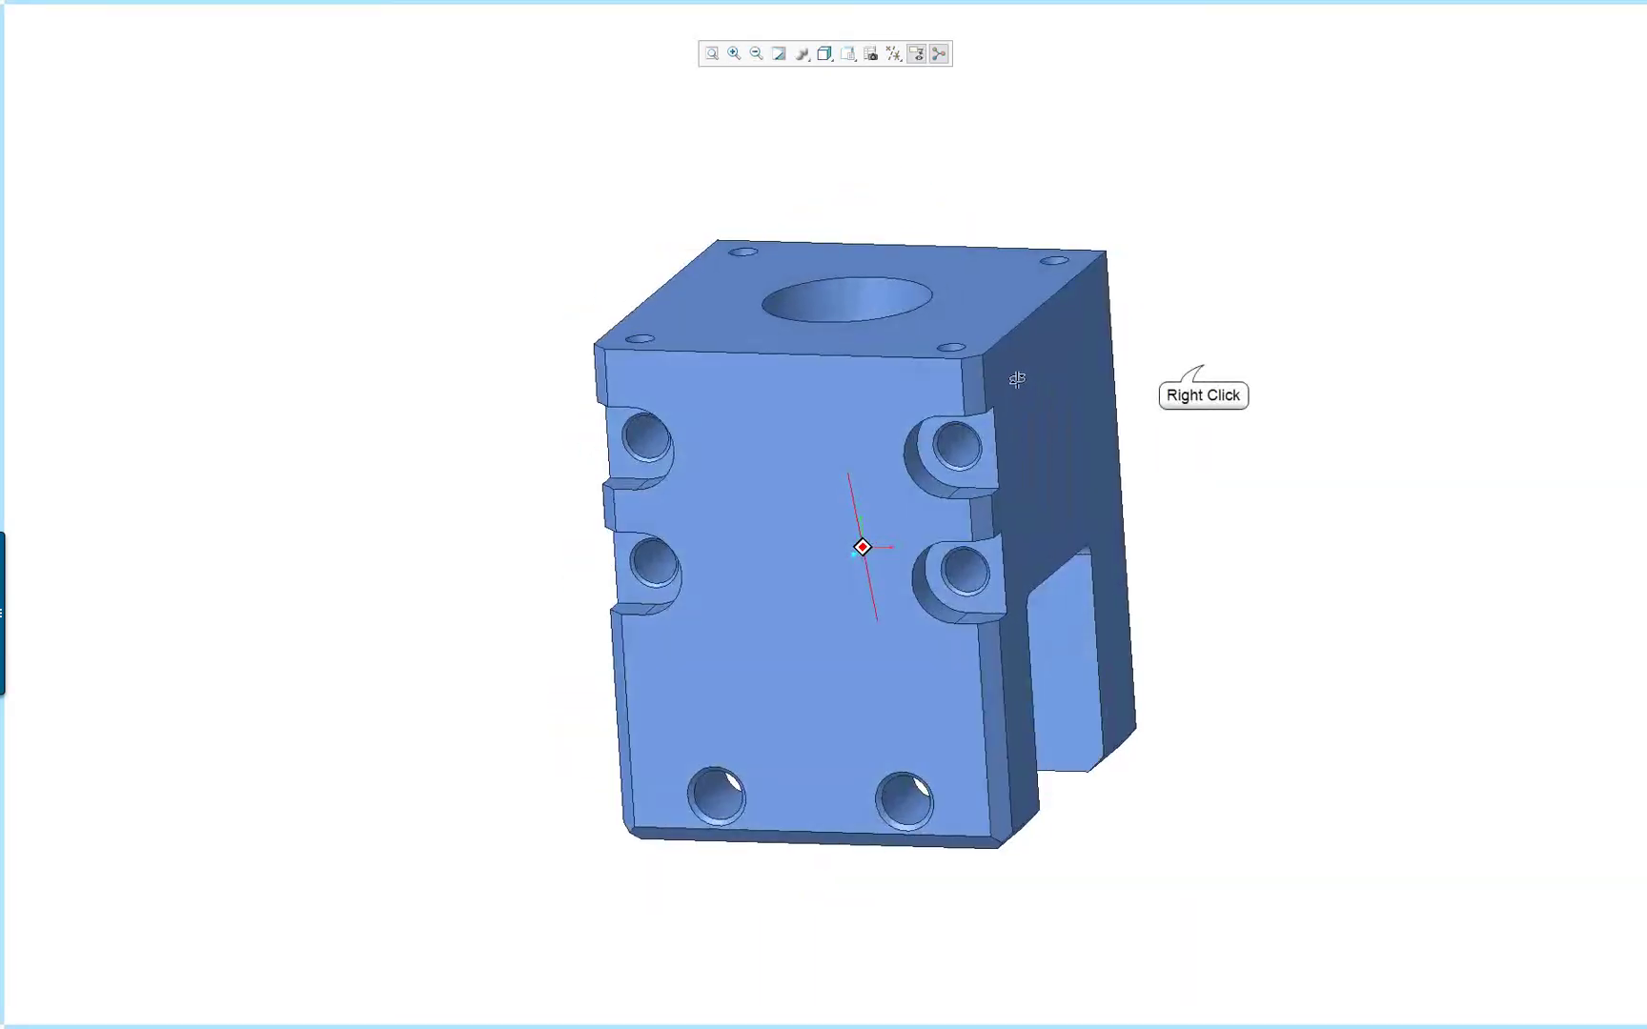
right_click(1204, 369)
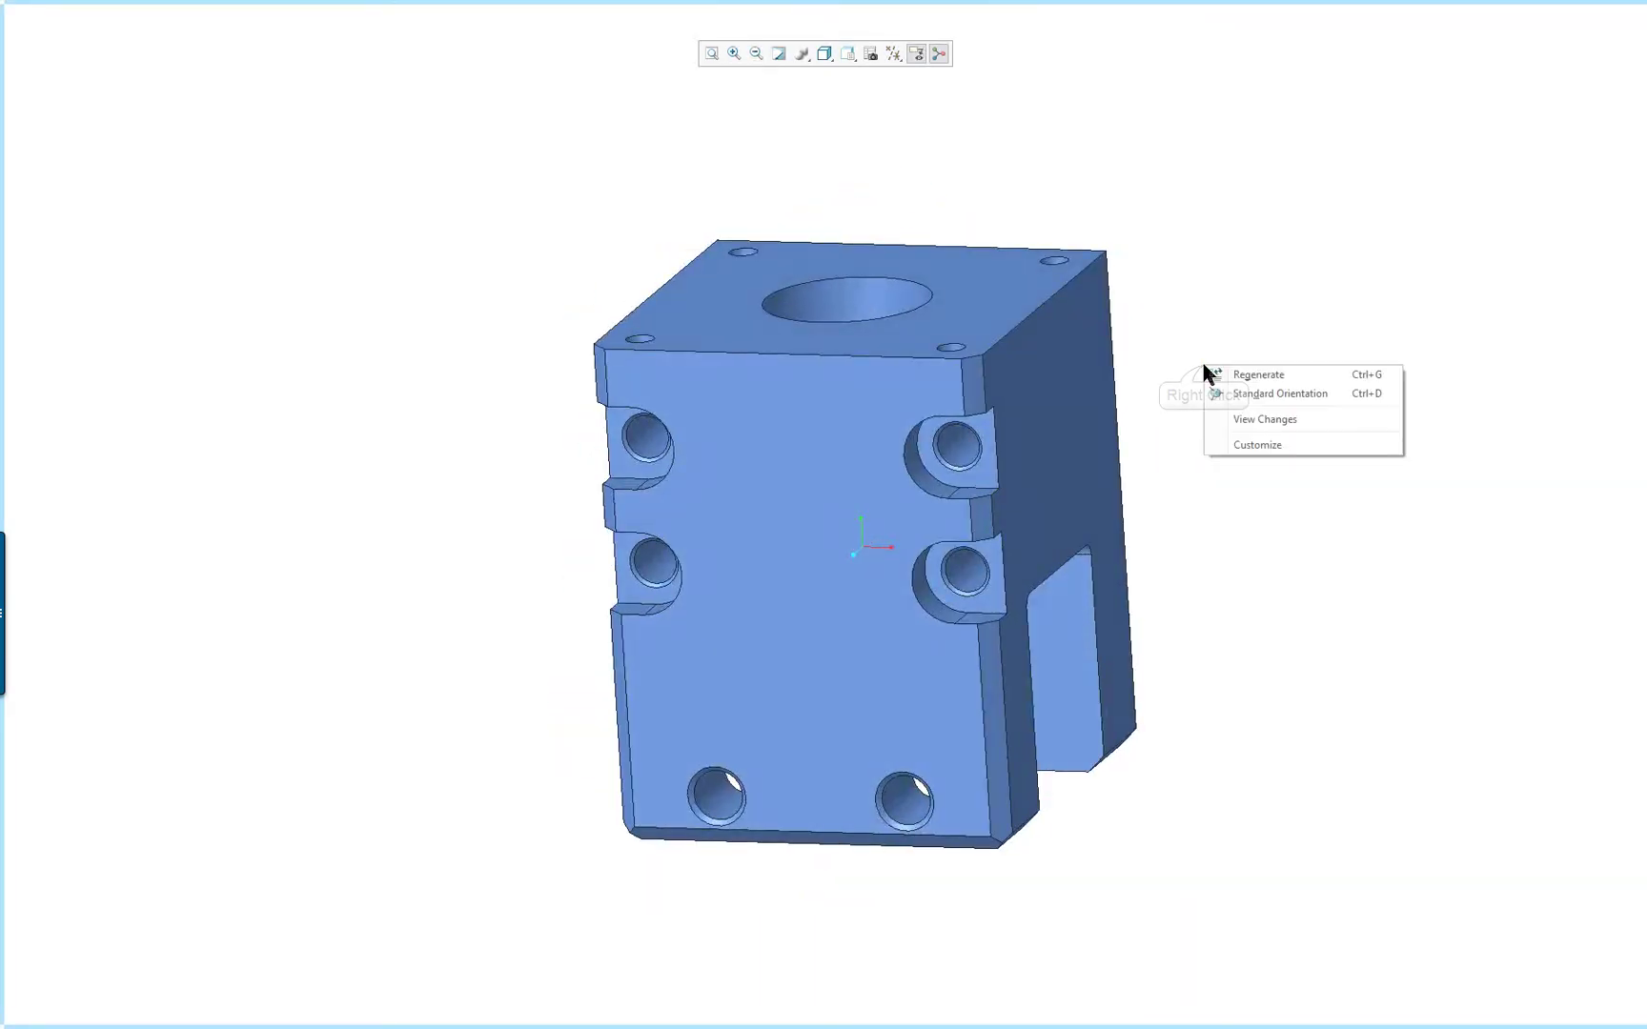
left_click(1291, 394)
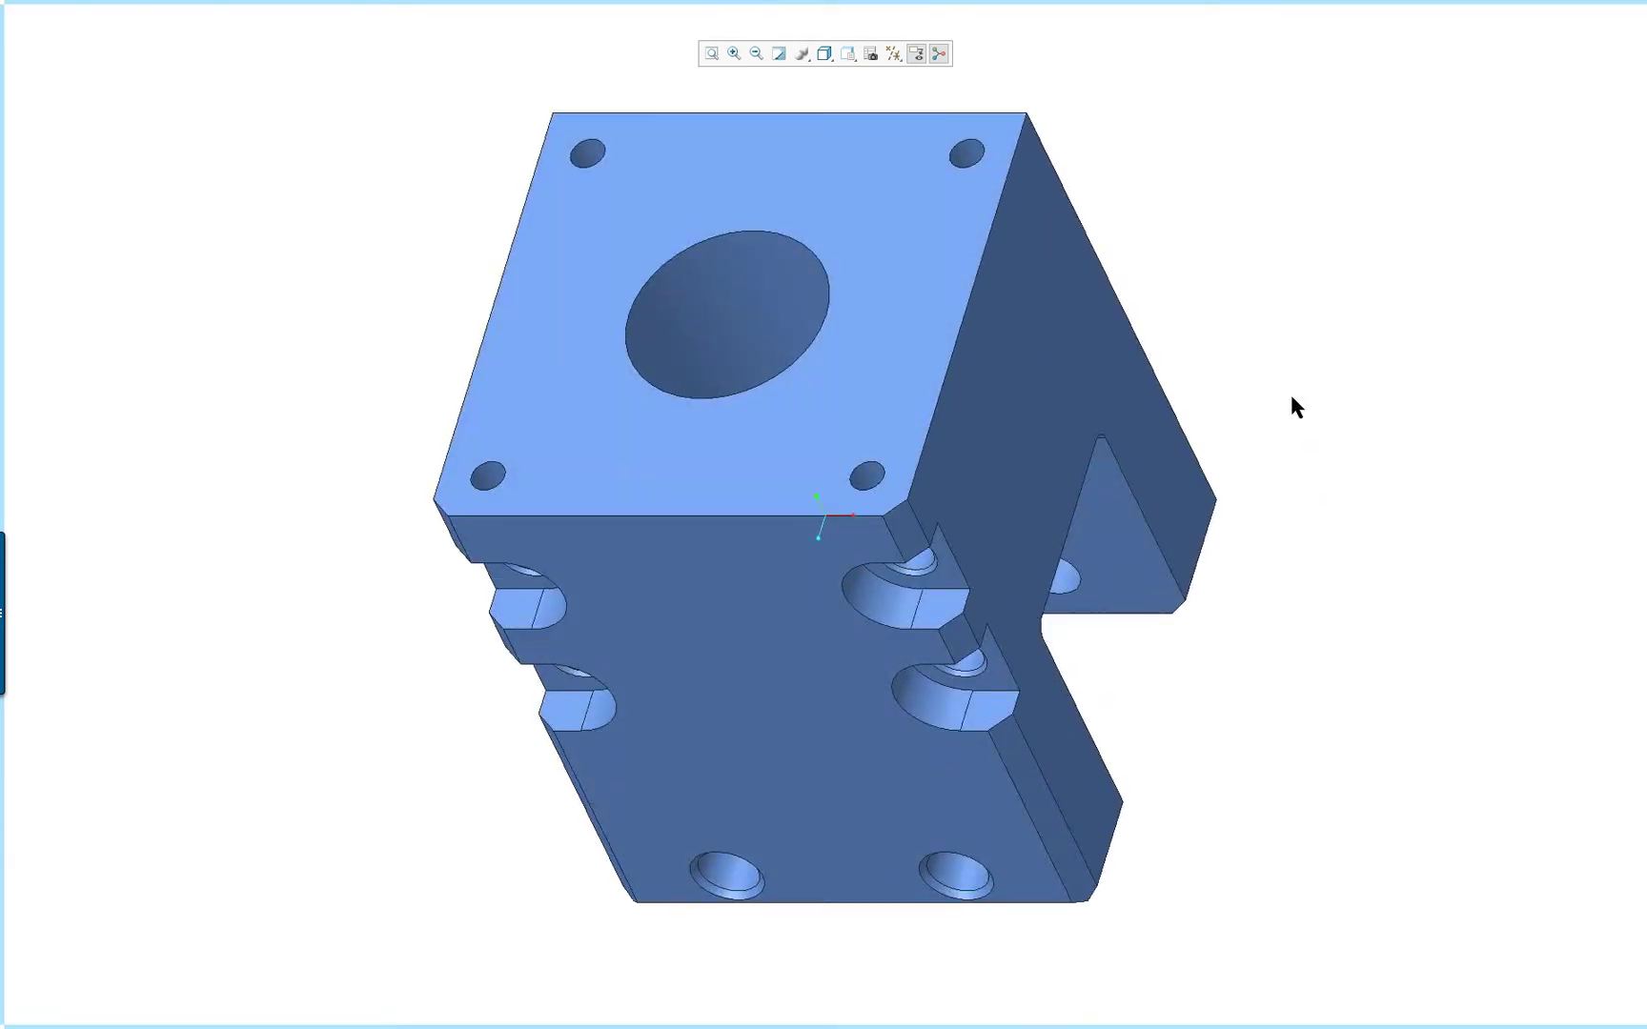
Switch the model's display style to Shading, then to No Hidden.
key("ctrl+3")
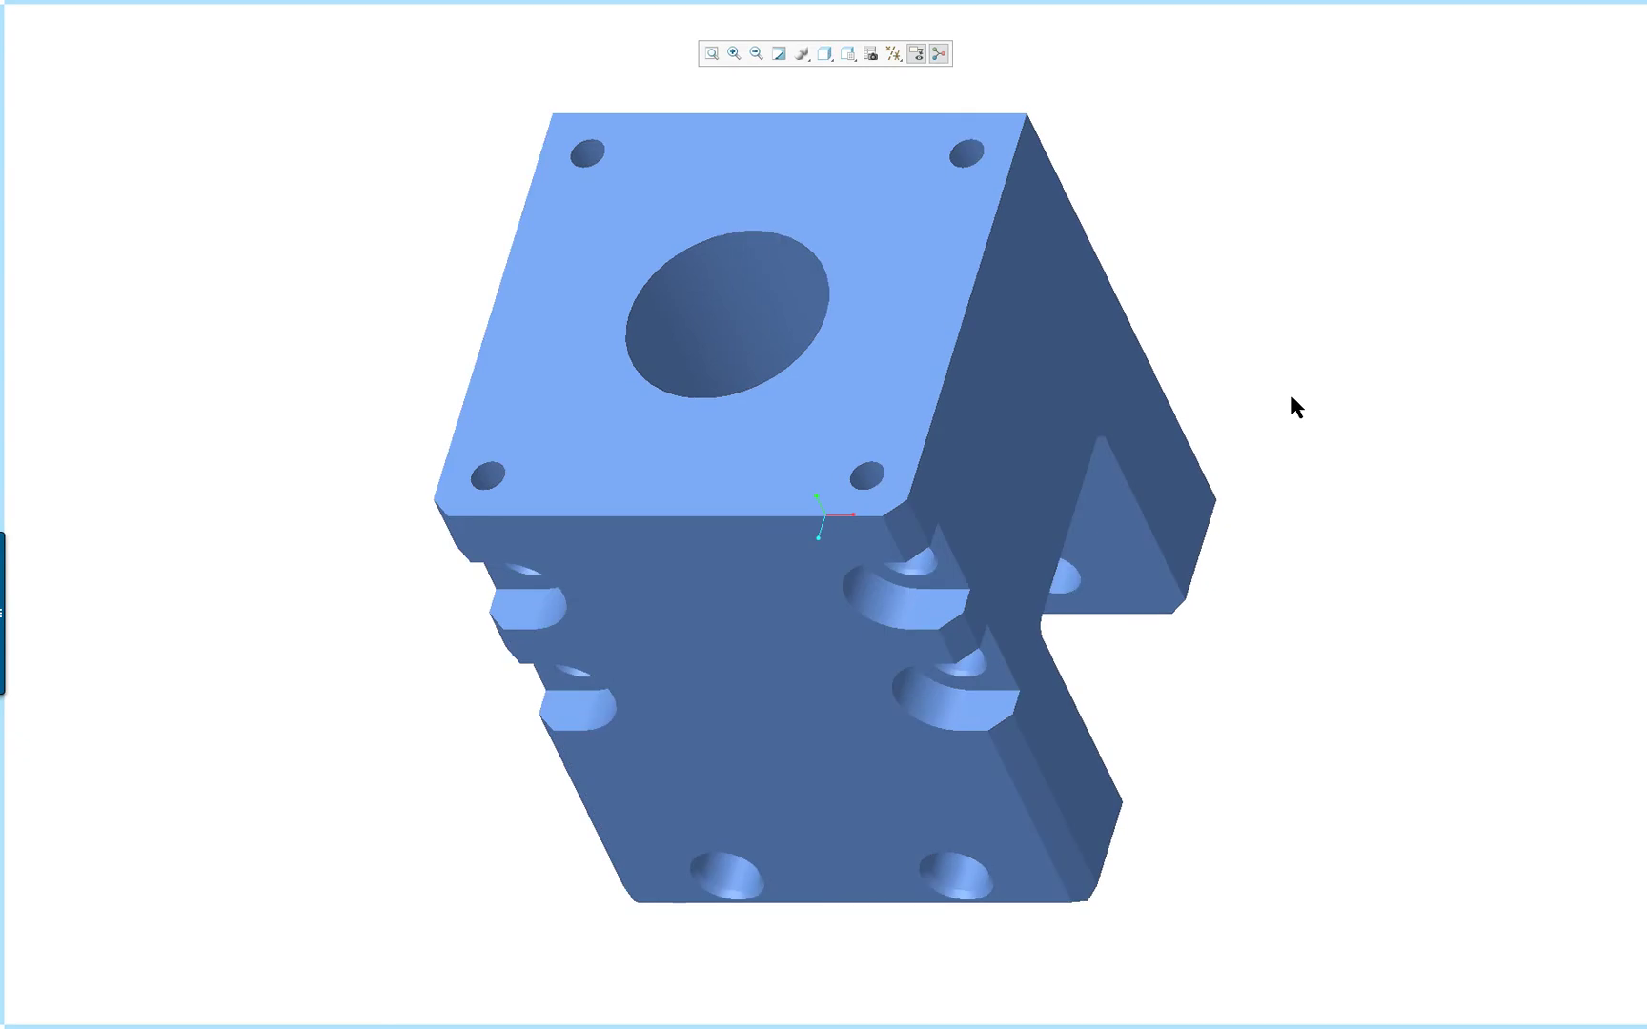
key("ctrl+4")
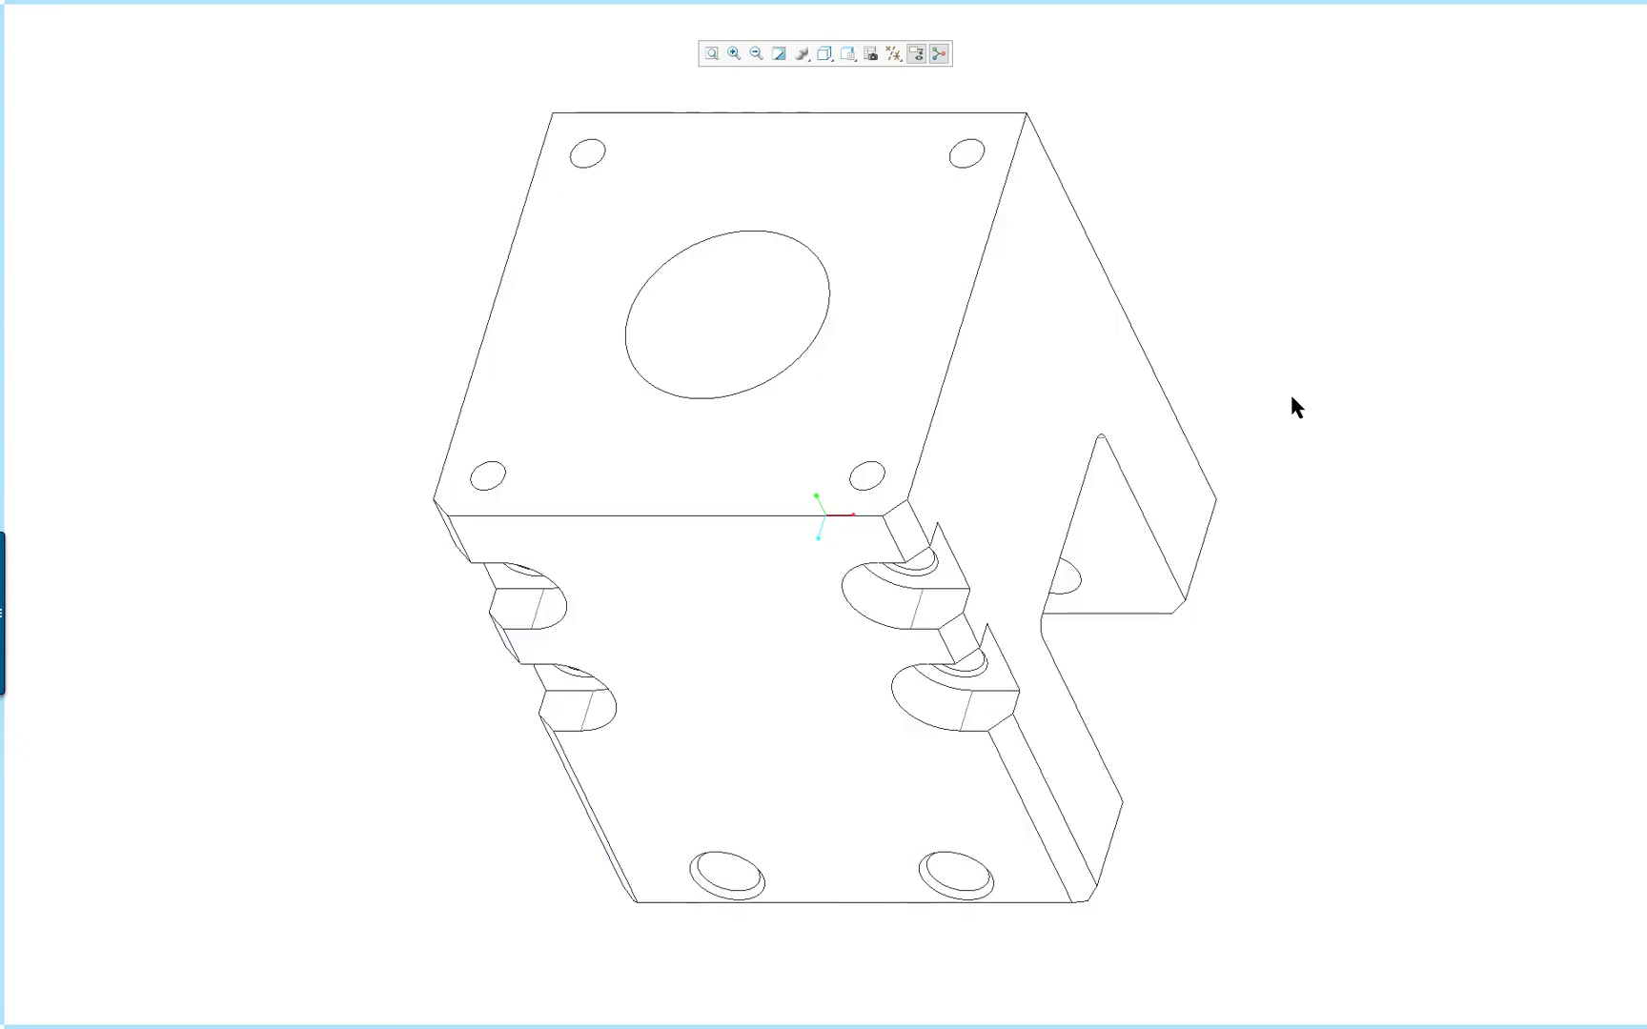